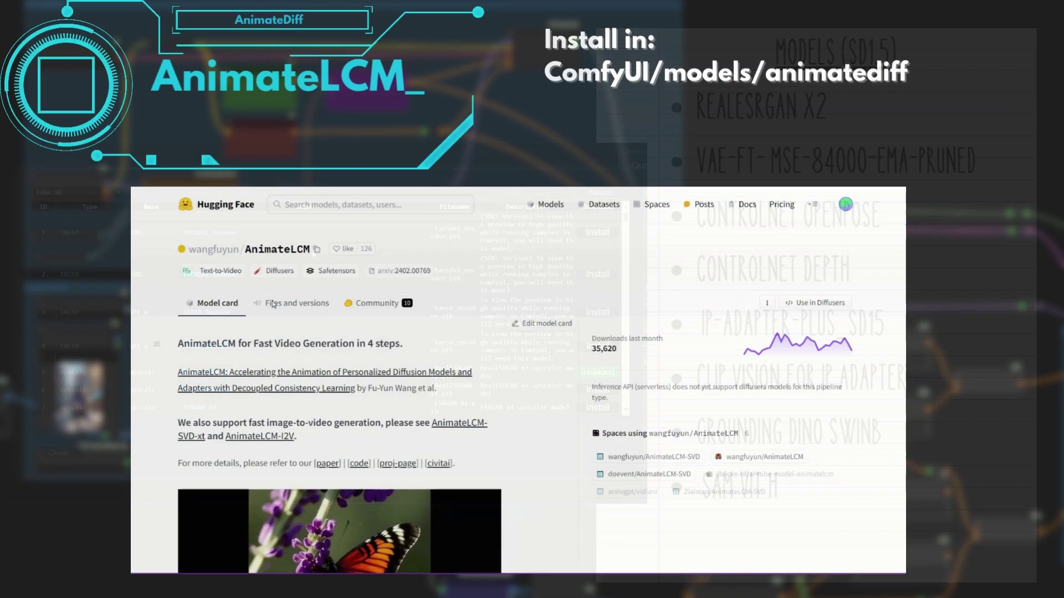
# - View the AnimateLCM repository's files on Hugging Face and the Juggernaut checkpoint's sample images on Civitai
pyautogui.click(255, 315)
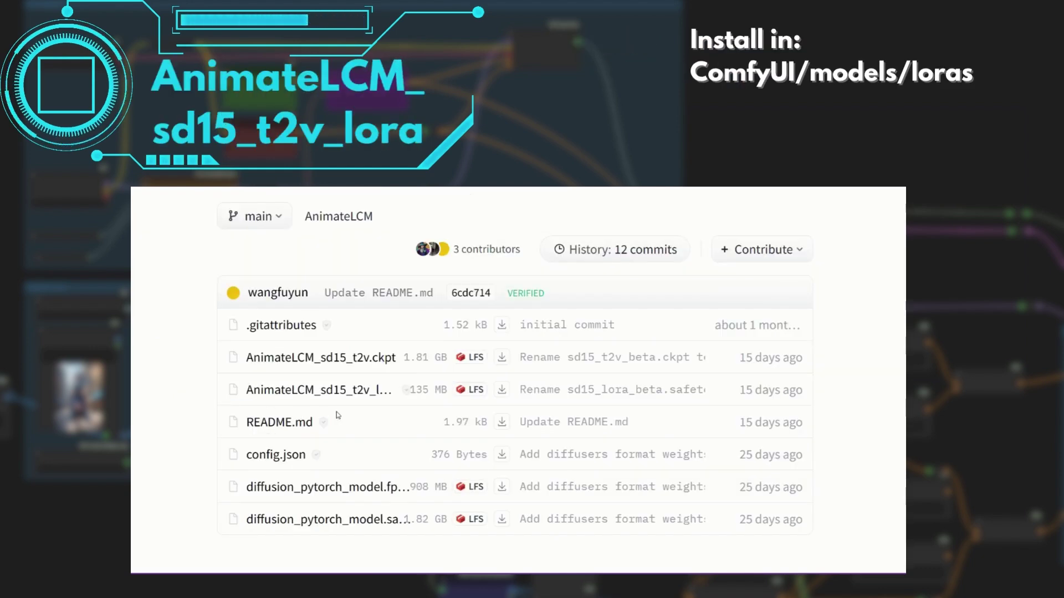
pyautogui.click(585, 411)
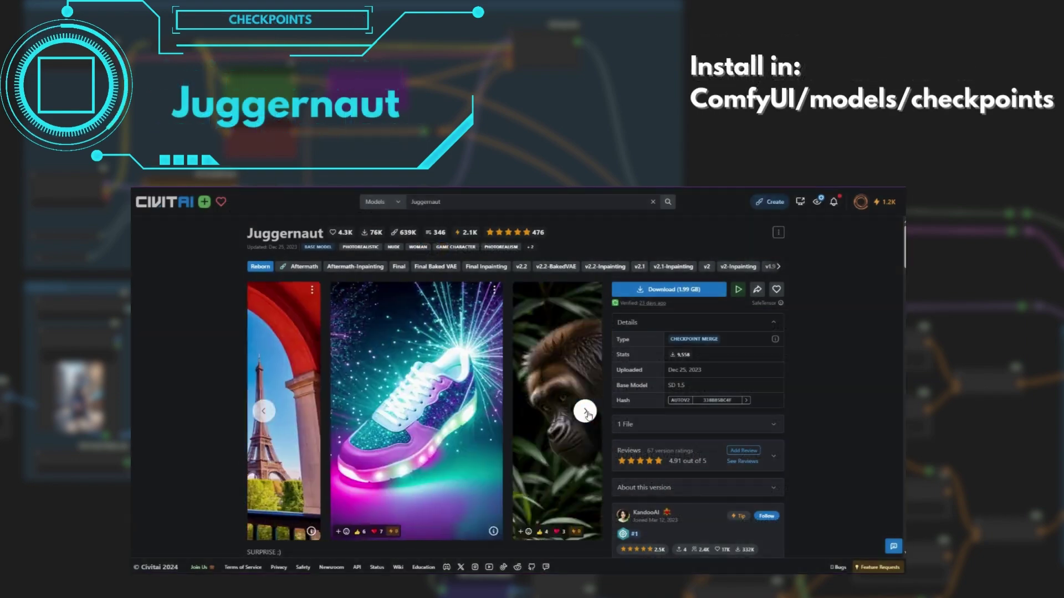
pyautogui.click(585, 411)
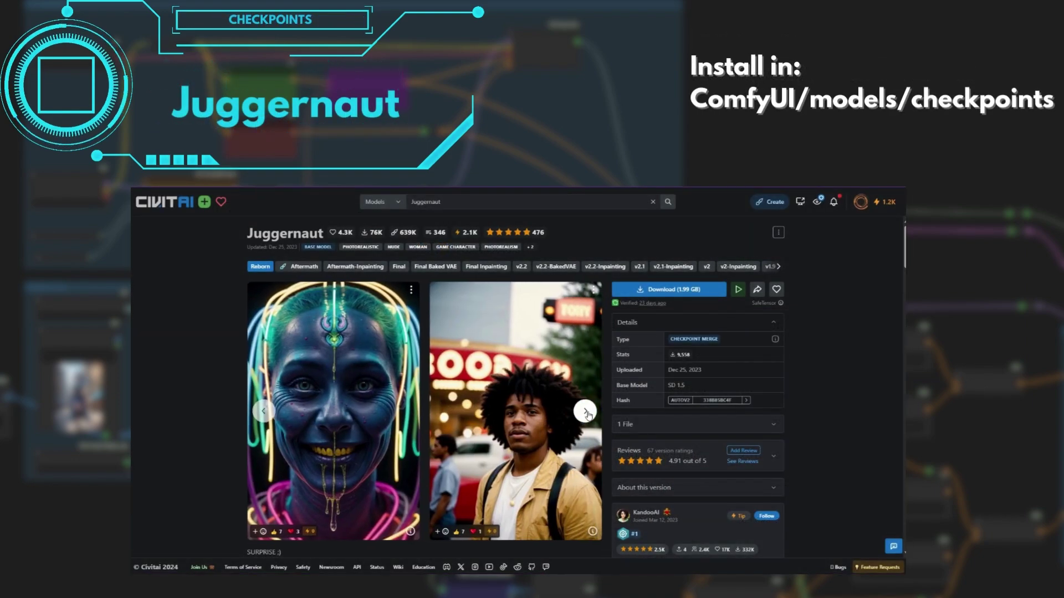
pyautogui.click(586, 412)
pyautogui.click(586, 412)
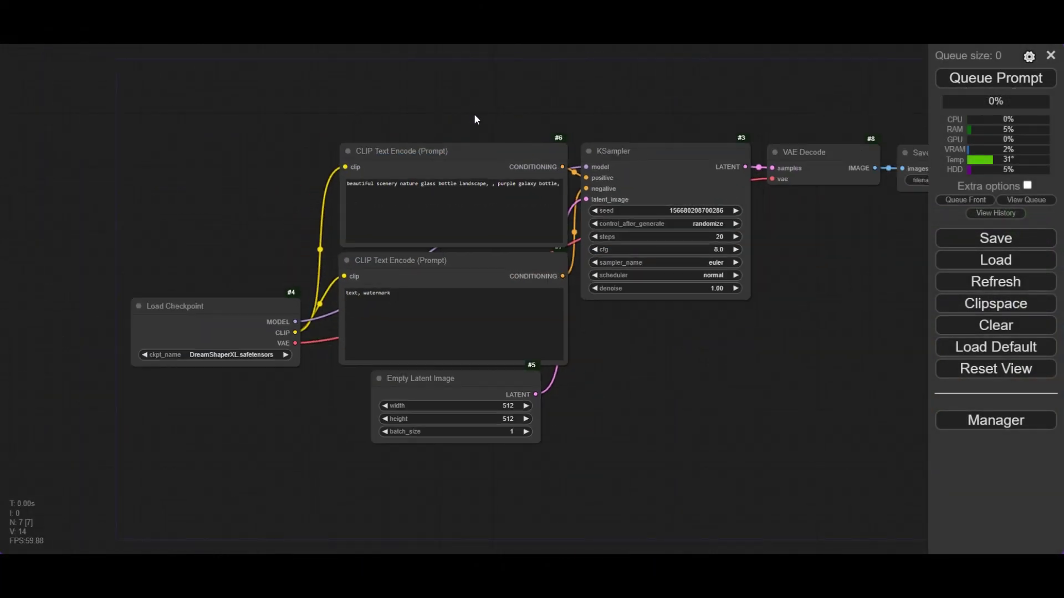
pyautogui.scroll(-5, 474, 119)
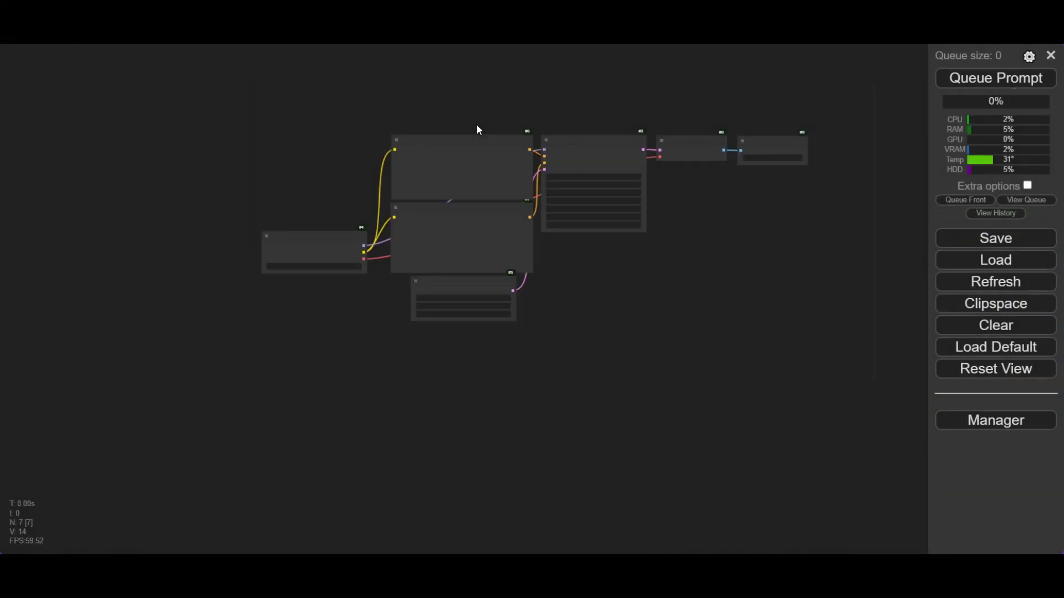
# - Bypass all nodes of the default workflow in ComfyUI
pyautogui.moveTo(272, 93); pyautogui.dragTo(822, 366)
pyautogui.hotkey('ctrl', 'b')
pyautogui.scroll(-4, 784, 376)
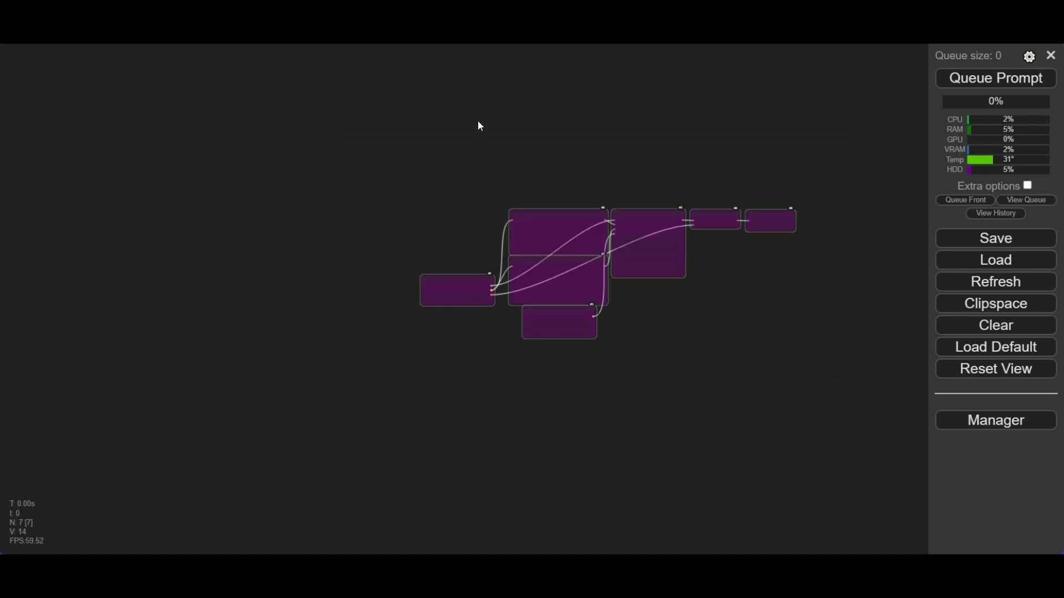
# - Add a Load Video (Upload) node in the empty area above the bypassed nodes and choose dance.mp4 as its video
pyautogui.moveTo(477, 124); pyautogui.dragTo(518, 254)
pyautogui.doubleClick(350, 147)
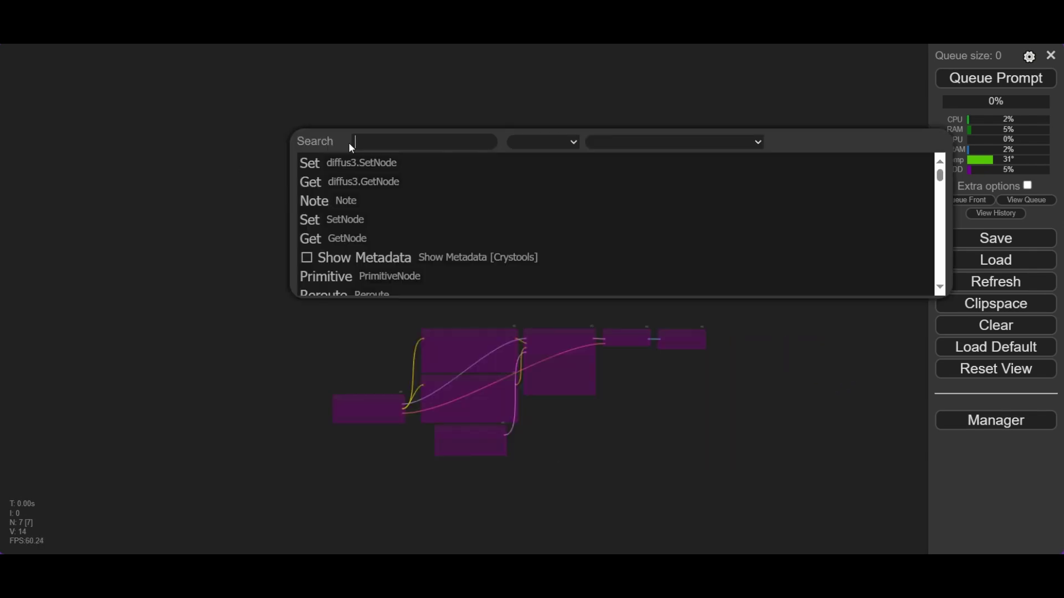
pyautogui.write('Load video')
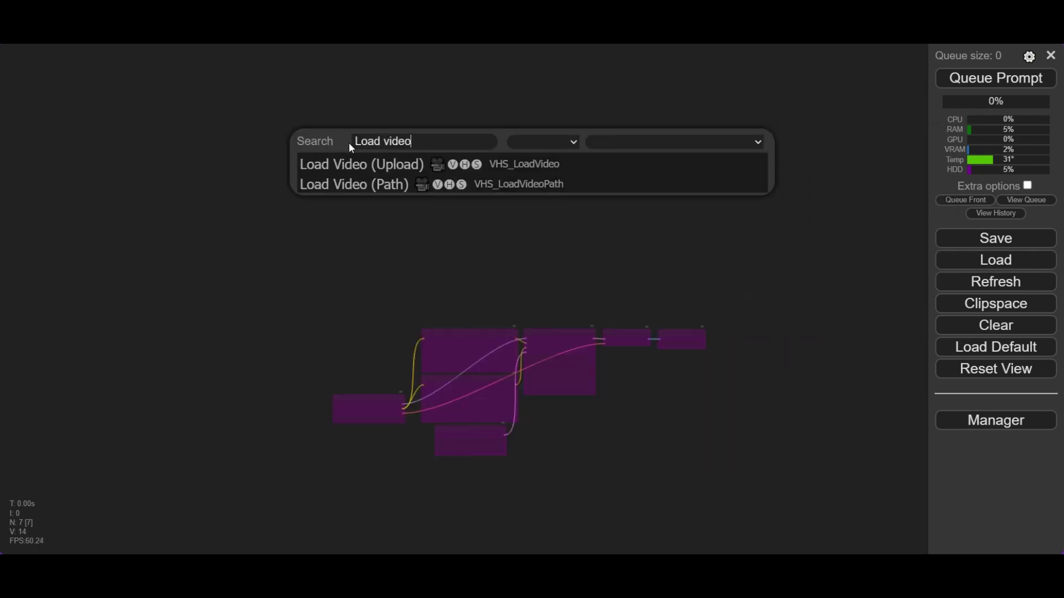
pyautogui.click(360, 166)
pyautogui.scroll(4, 364, 117)
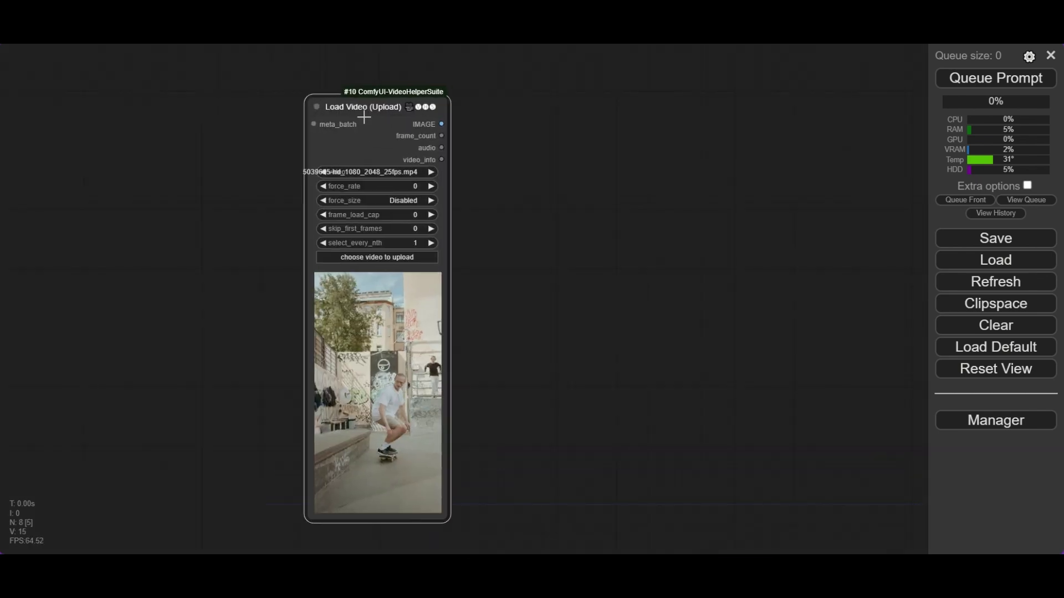
pyautogui.click(388, 173)
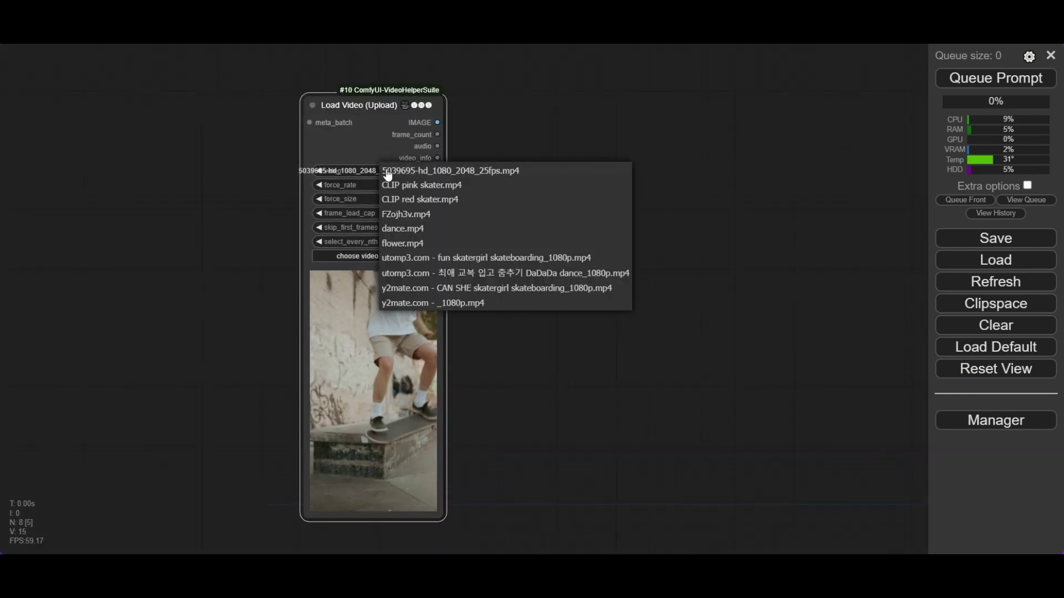
pyautogui.click(417, 228)
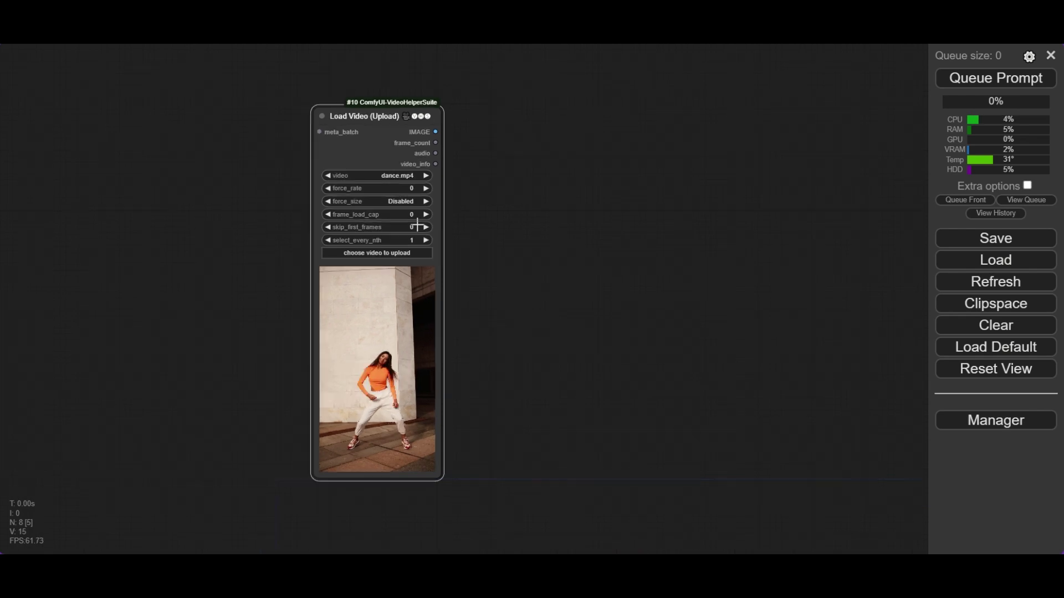
# - Add a GroundingDinoSAMSegment (segment anything) node and place it above and beyond the Load Video node
pyautogui.scroll(-1, 418, 221)
pyautogui.moveTo(494, 224); pyautogui.dragTo(475, 202)
pyautogui.doubleClick(390, 178)
pyautogui.write('ground')
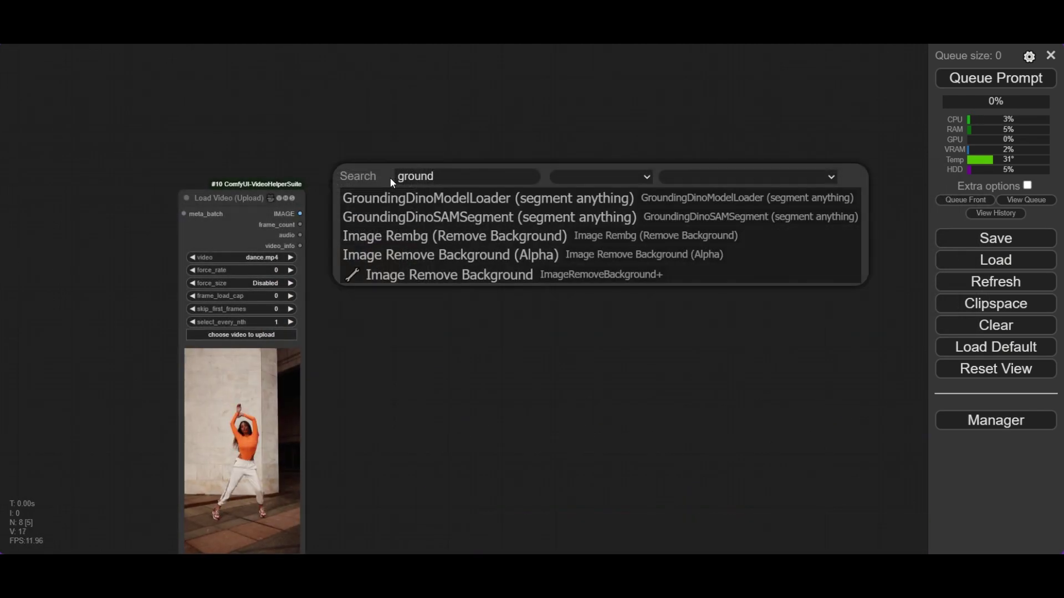
pyautogui.click(525, 220)
pyautogui.scroll(4, 469, 168)
pyautogui.moveTo(465, 169); pyautogui.dragTo(472, 97)
pyautogui.scroll(-3, 473, 126)
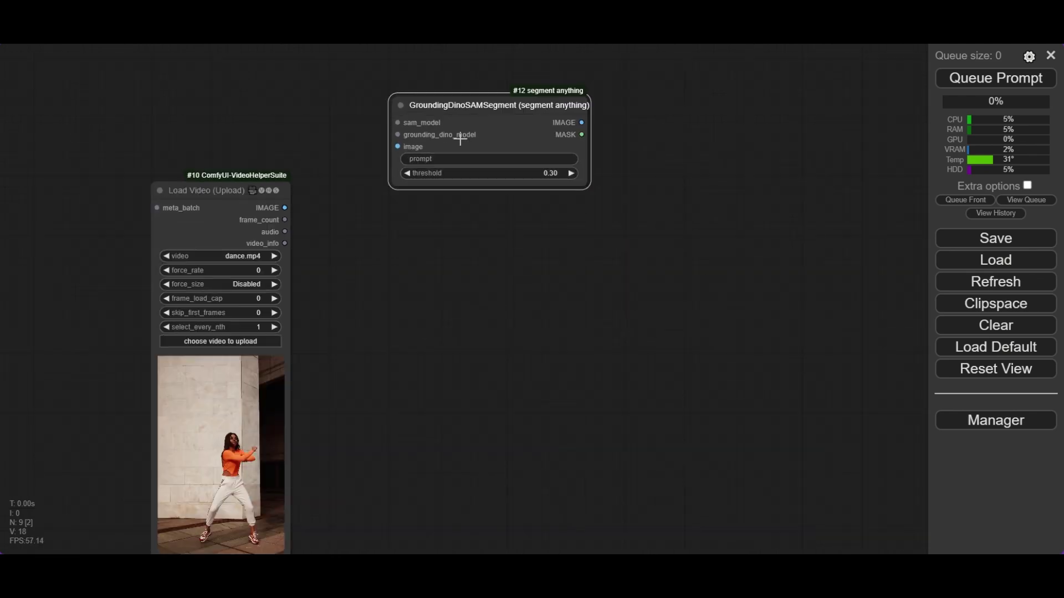
# - Make room beside the Load Video node and add the ComfyUI Essentials Image Resize node (ImageResize+) there
pyautogui.moveTo(215, 189); pyautogui.dragTo(174, 186)
pyautogui.moveTo(296, 230); pyautogui.dragTo(456, 166)
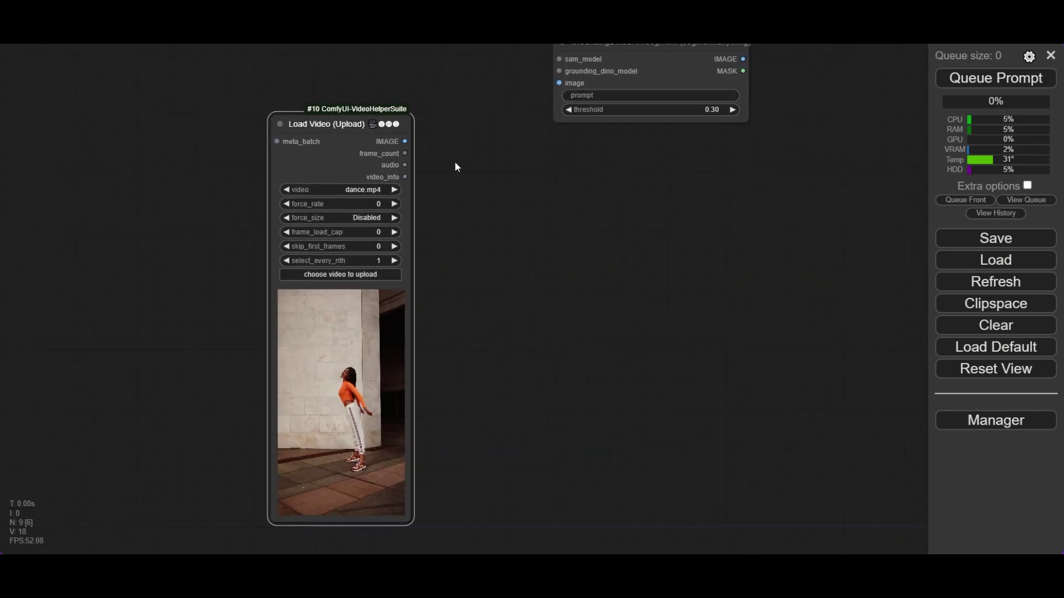
pyautogui.doubleClick(456, 185)
pyautogui.write('resize')
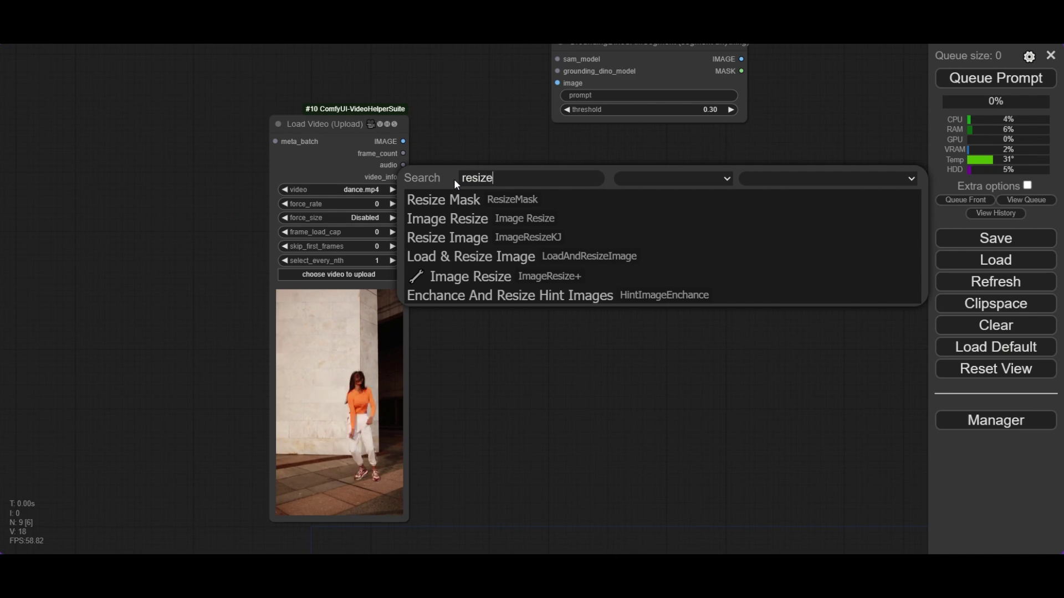
pyautogui.click(523, 277)
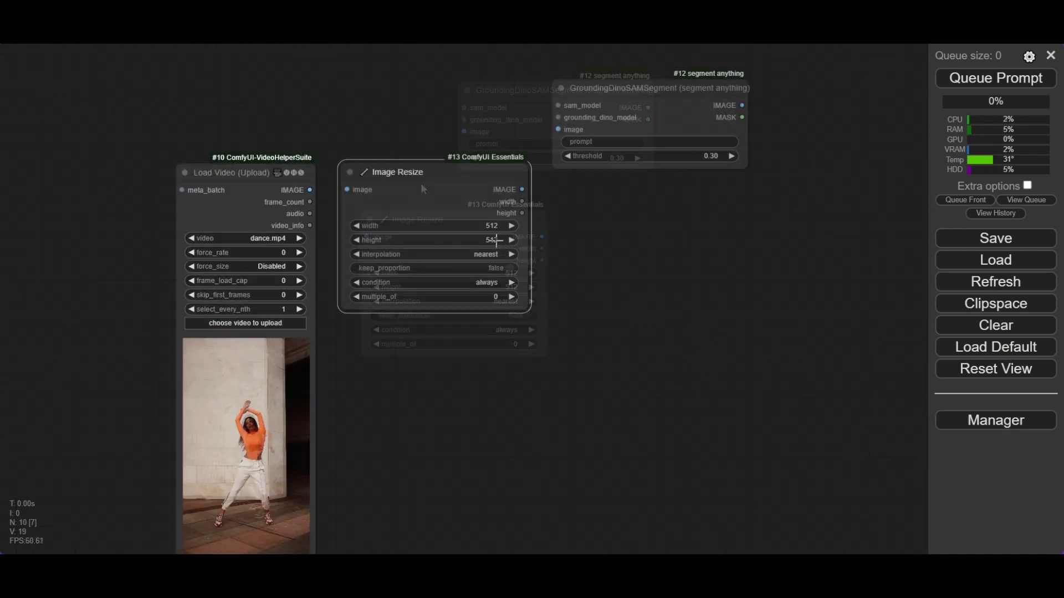
# - Set Image Resize to height 0 with keep_proportion true, and route the loaded video's images through it into the segmentation node
pyautogui.click(495, 240)
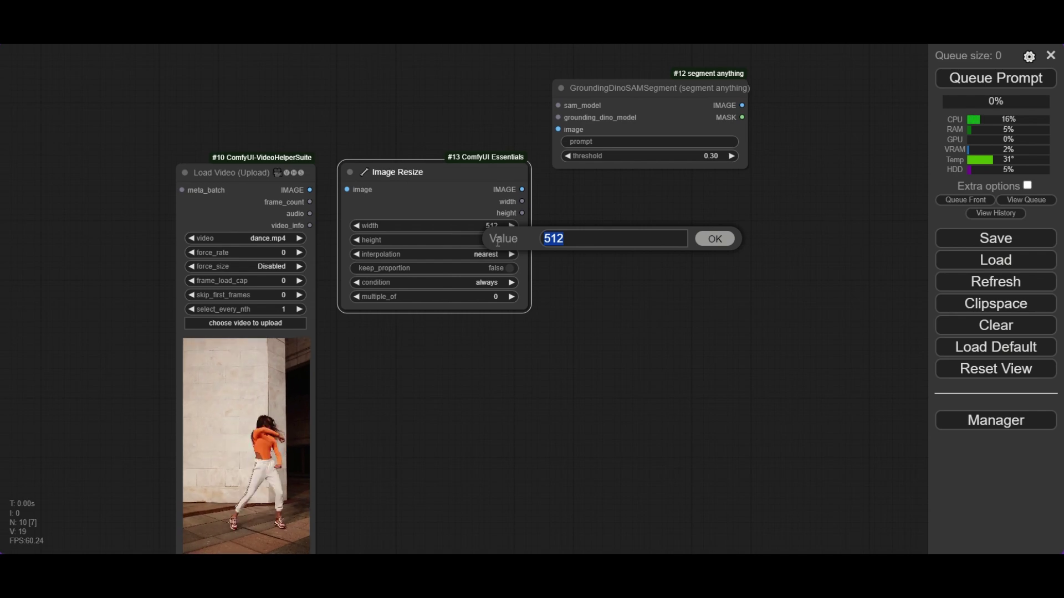
pyautogui.press('Return')
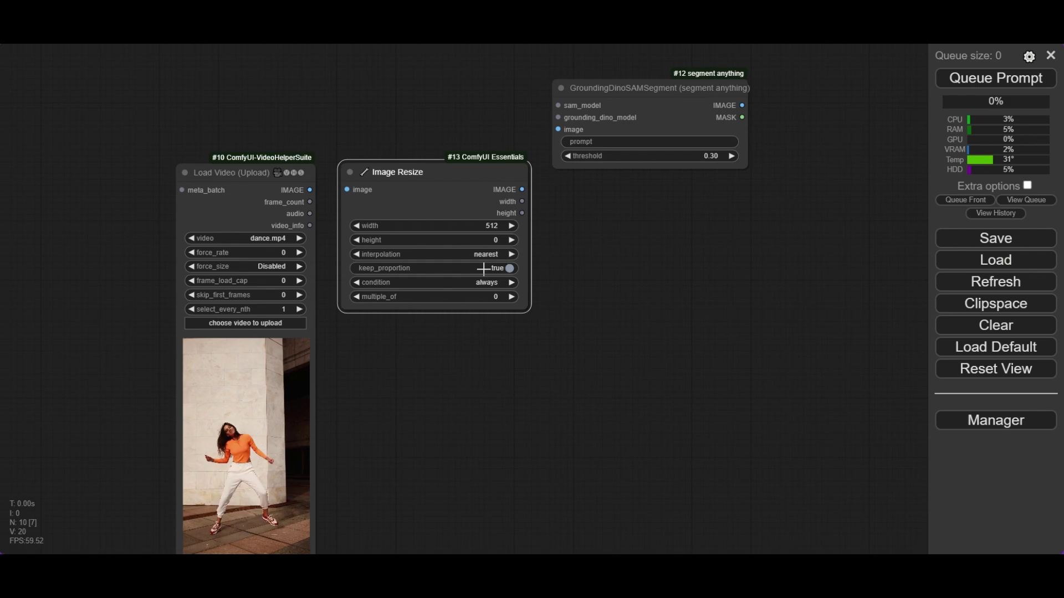
pyautogui.moveTo(310, 190); pyautogui.dragTo(347, 189)
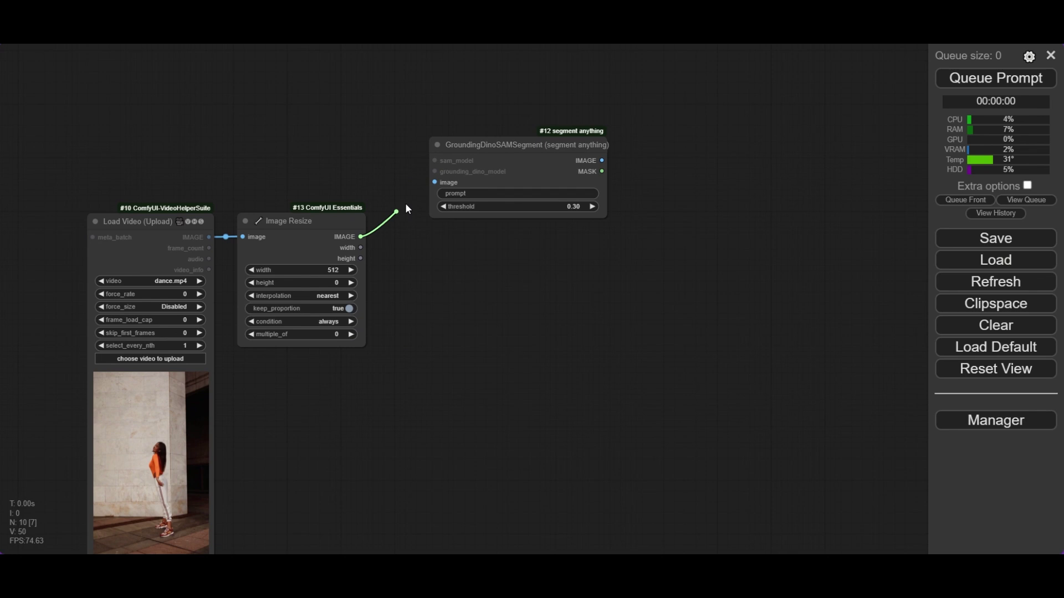
pyautogui.moveTo(405, 205); pyautogui.dragTo(435, 181)
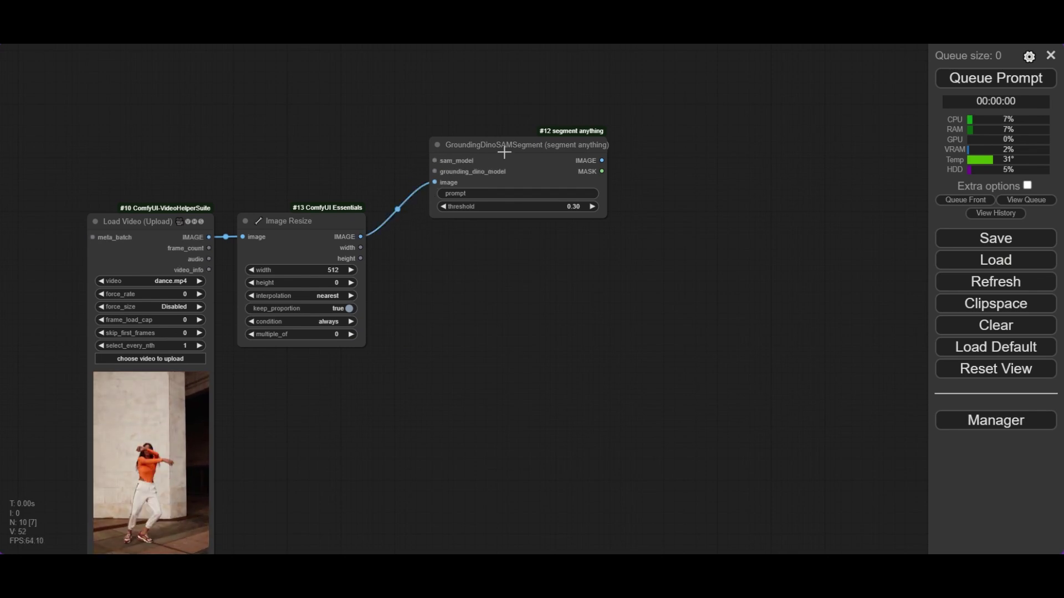
# - Duplicate the segmentation node with its image link below the original, and set the prompts to "body" on the original and "ground" on the copy
pyautogui.hotkey('ctrl', 'shift', 'v')
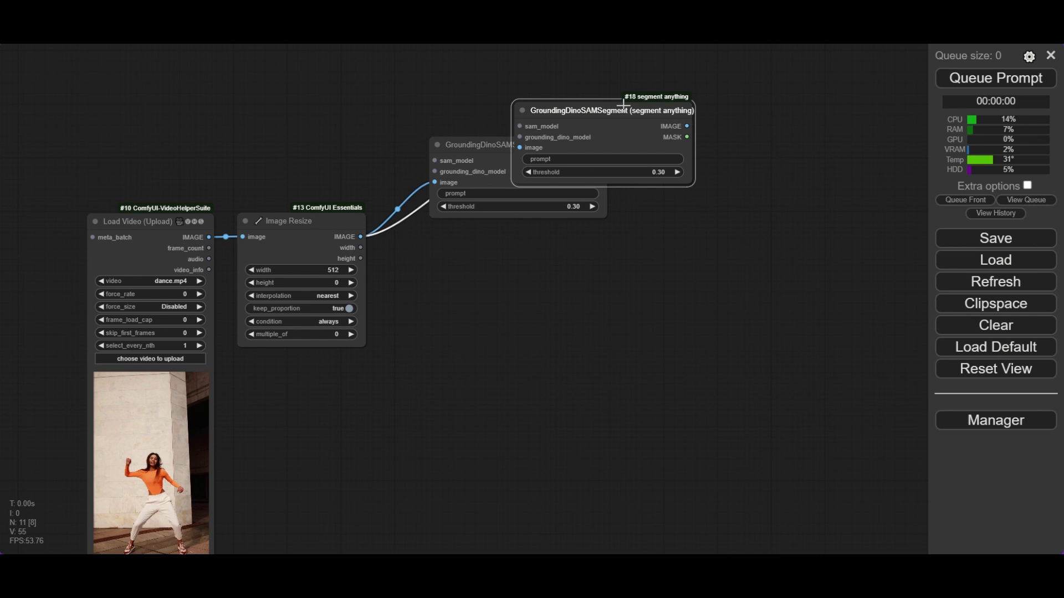
pyautogui.moveTo(623, 106); pyautogui.dragTo(537, 236)
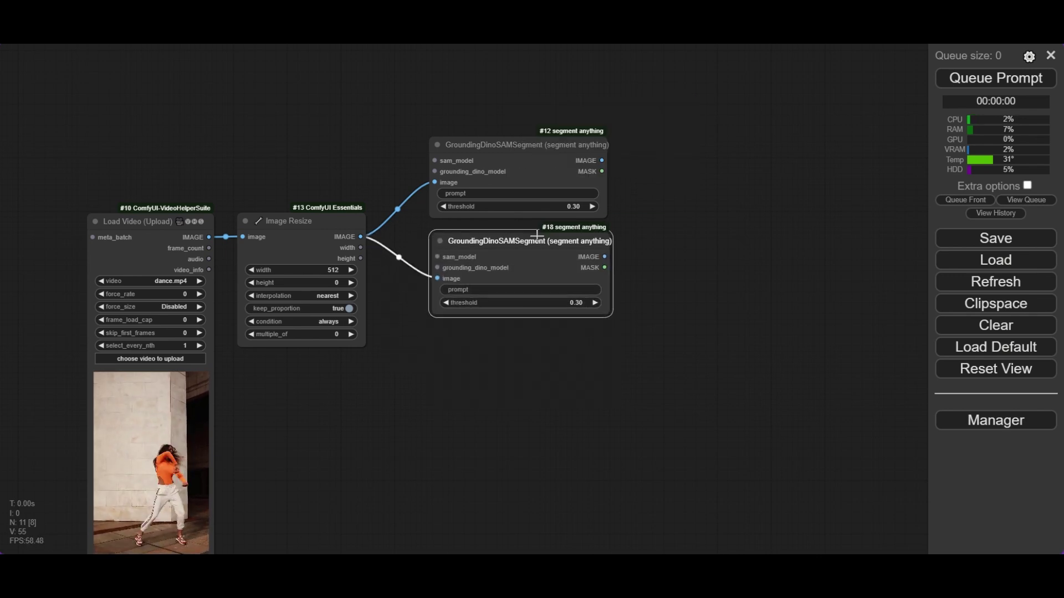
pyautogui.click(561, 196)
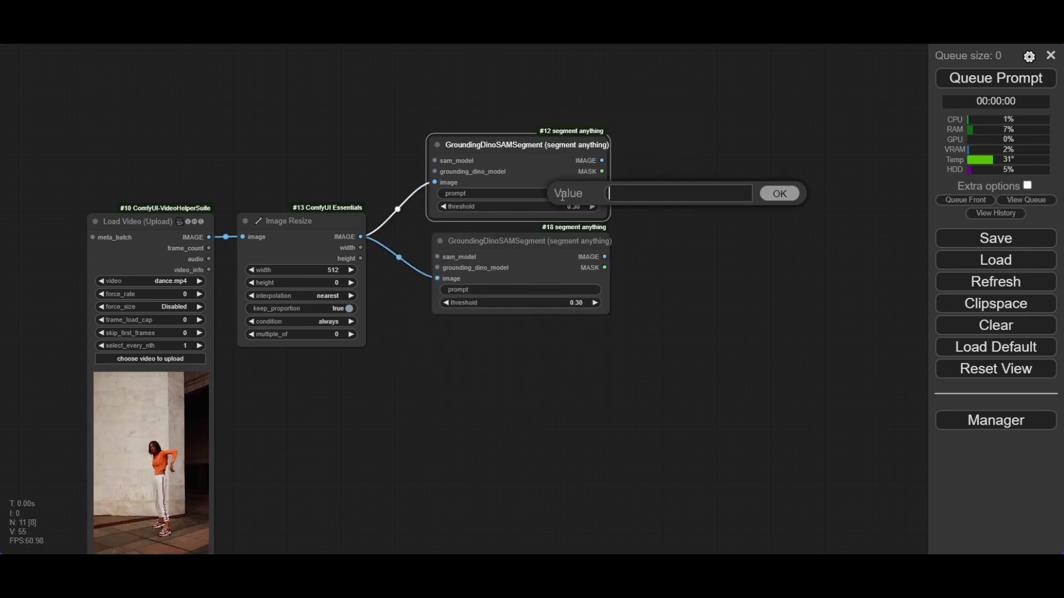
pyautogui.press('Return')
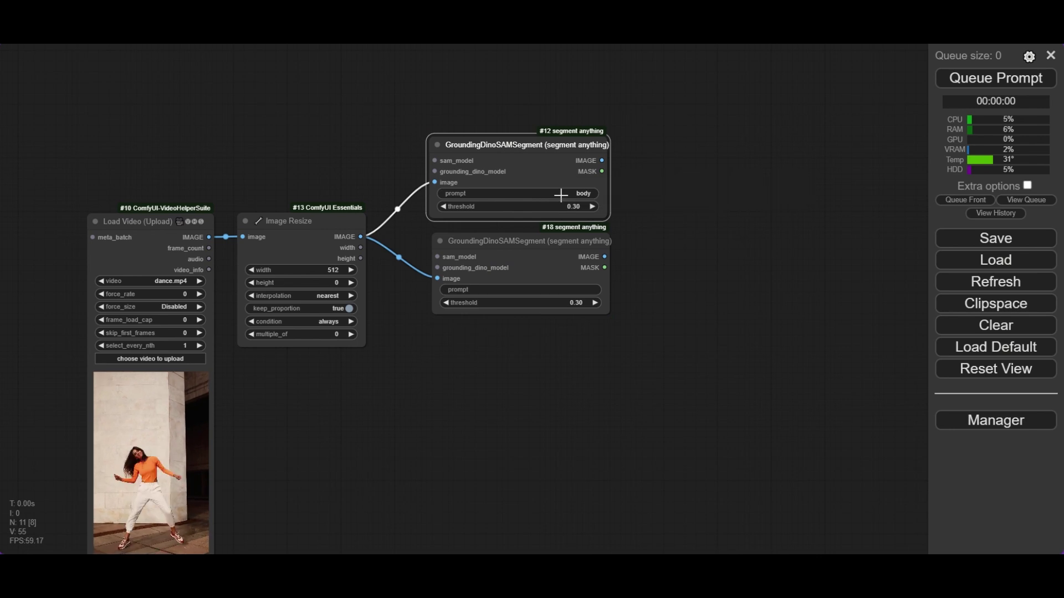
pyautogui.click(557, 290)
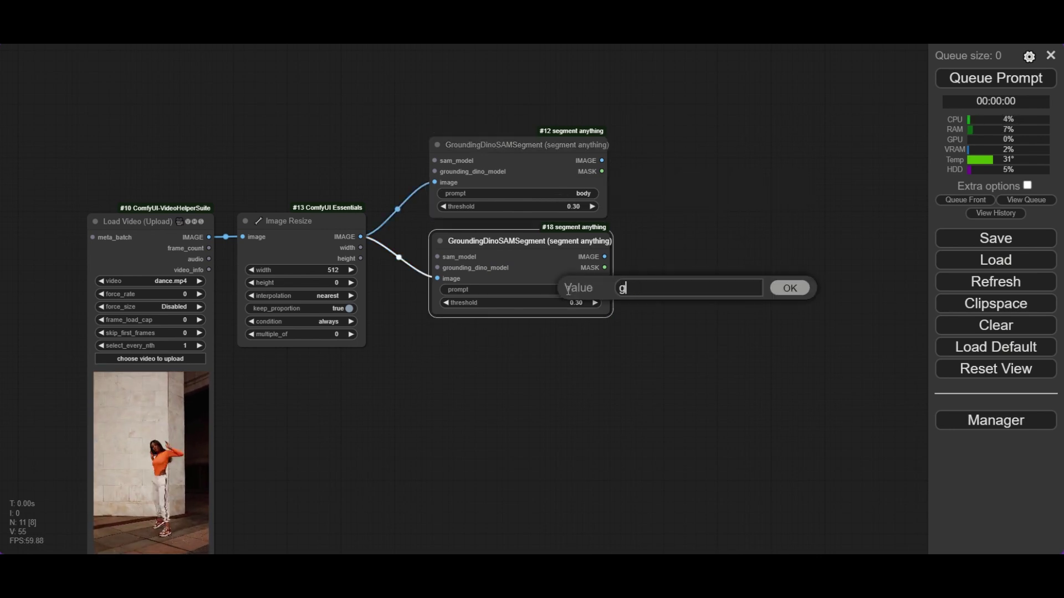
pyautogui.press('Return')
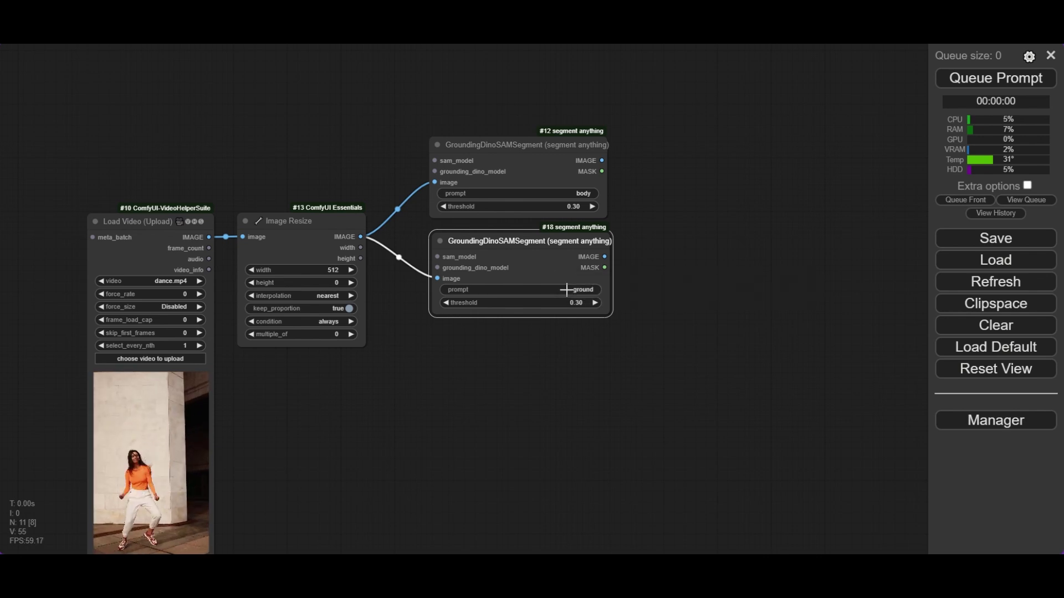
# - Add a SAMLoader node linked to the body segmentation node's sam_model input and place it above Image Resize
pyautogui.moveTo(329, 110); pyautogui.dragTo(308, 87)
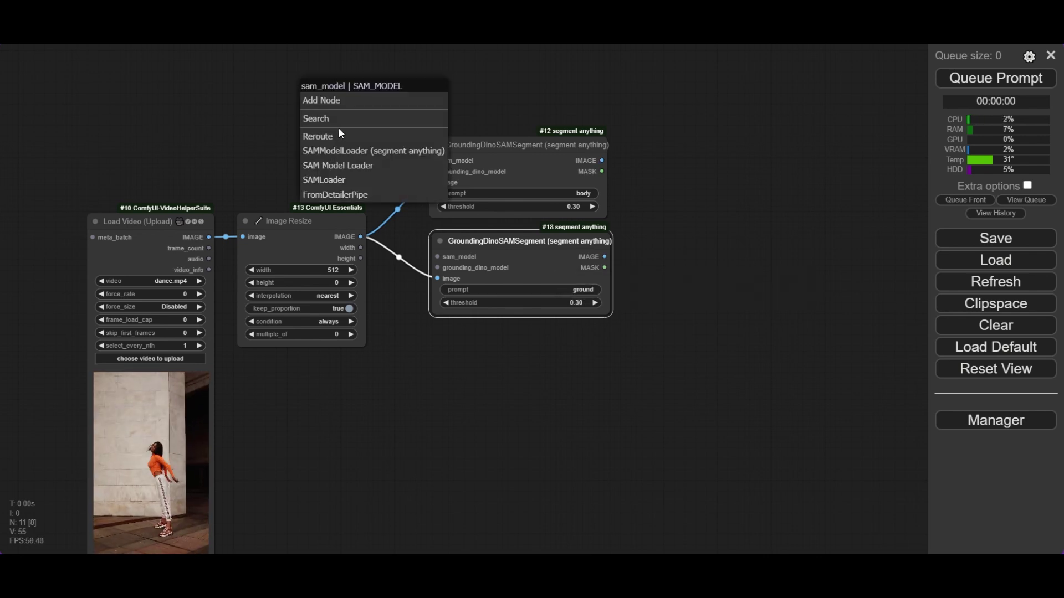
pyautogui.click(370, 183)
pyautogui.moveTo(405, 94); pyautogui.dragTo(327, 102)
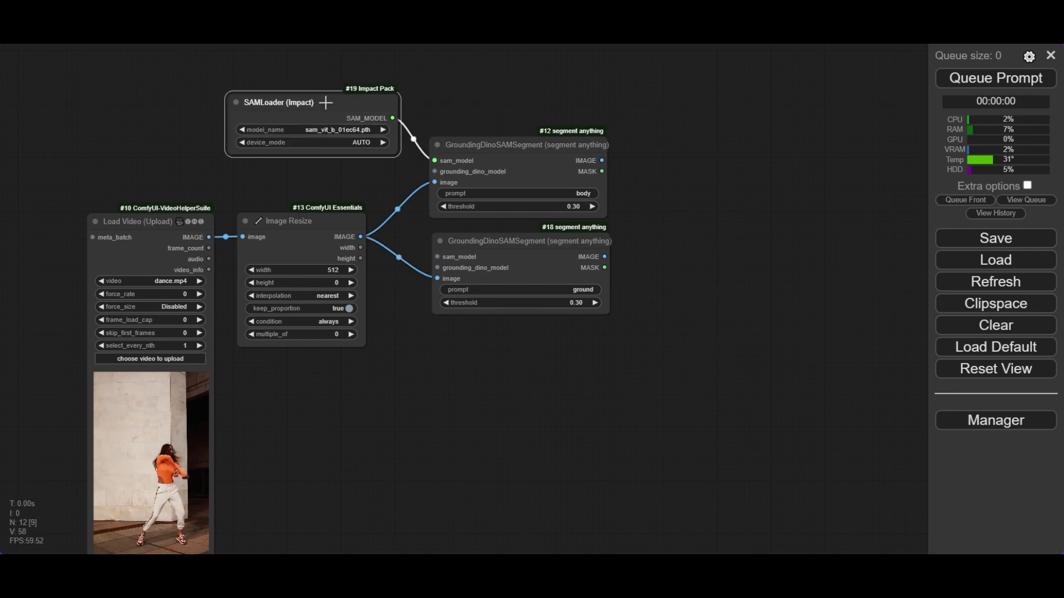
# - Keep sam_vit_b_01ec64.pth as the SAMLoader's model and set its device_mode to Prefer GPU
pyautogui.scroll(3, 334, 144)
pyautogui.click(355, 125)
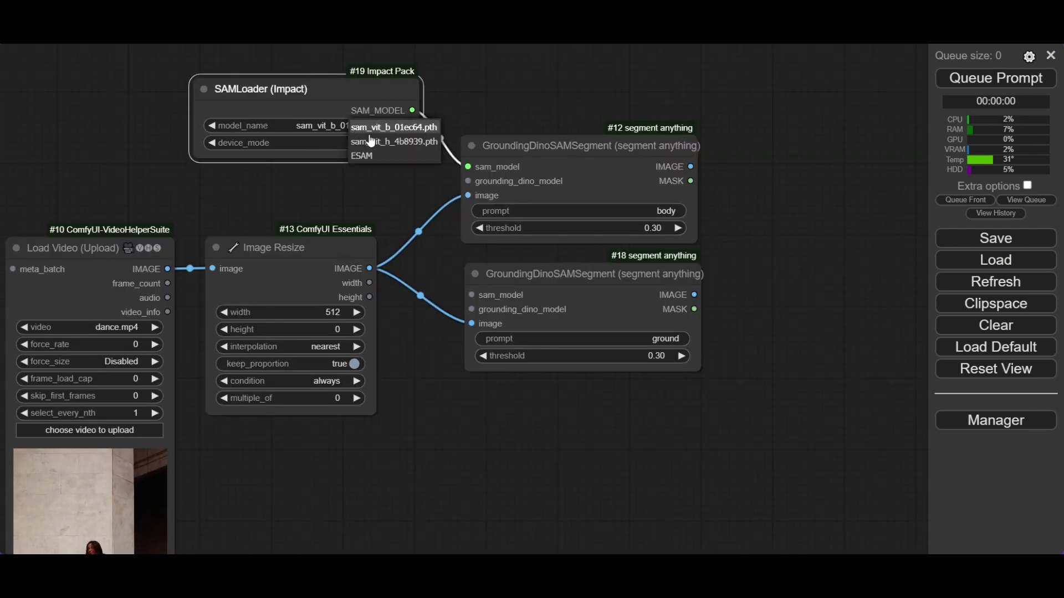
pyautogui.click(311, 120)
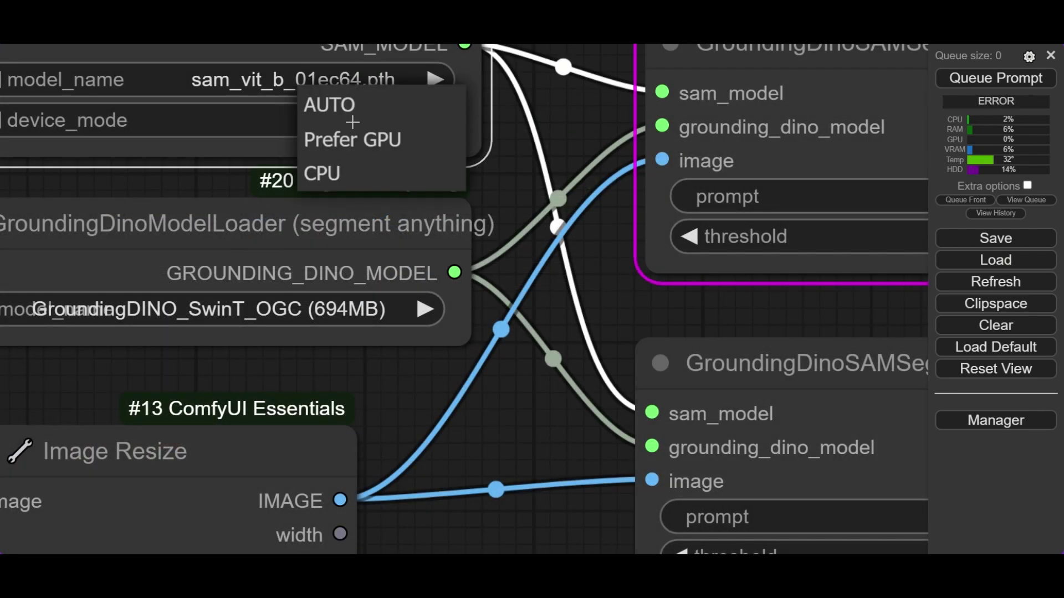
pyautogui.click(383, 139)
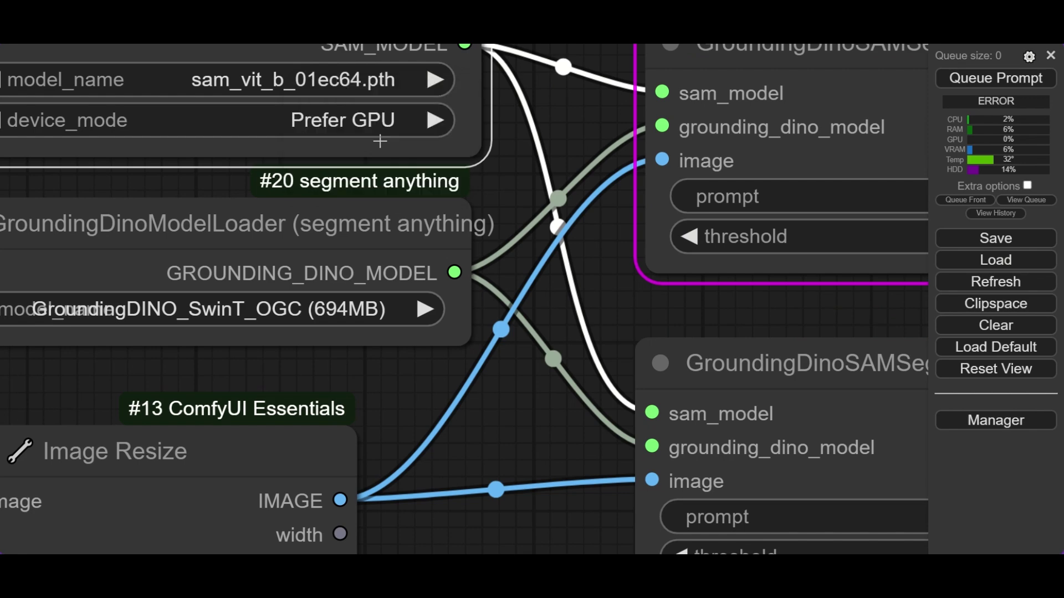
# - Connect the SAMLoader's model output to the ground segmentation node's sam_model input
pyautogui.scroll(-9, 383, 149)
pyautogui.scroll(-2, 386, 162)
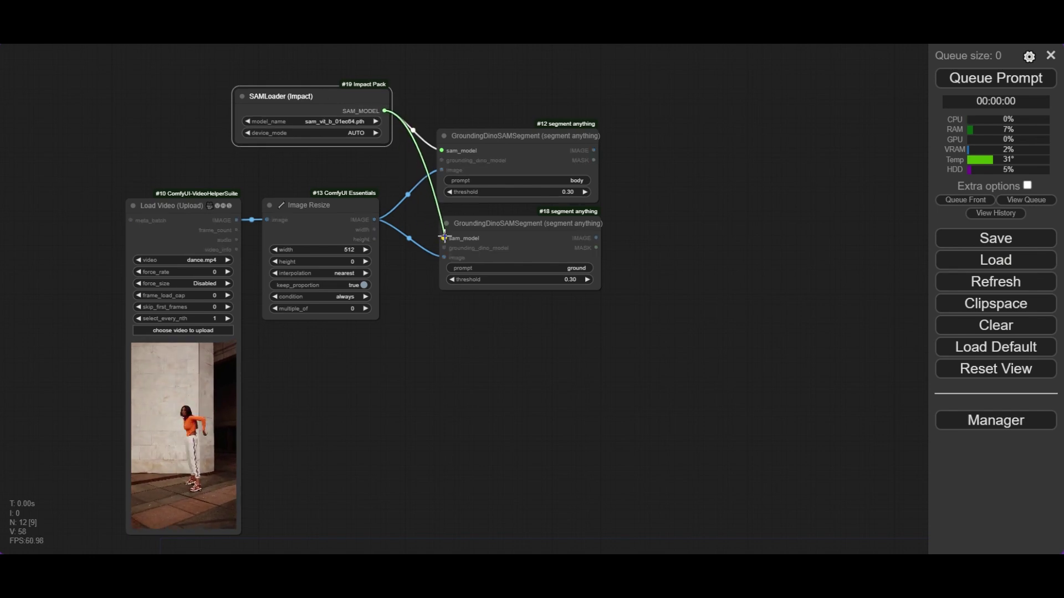
pyautogui.moveTo(445, 237); pyautogui.dragTo(444, 238)
# - Add a GroundingDinoModelLoader node using GroundingDINO_SwinT_OGC (694MB) and connect it to both segmentation nodes
pyautogui.moveTo(389, 168); pyautogui.dragTo(292, 161)
pyautogui.click(438, 211)
pyautogui.scroll(4, 332, 172)
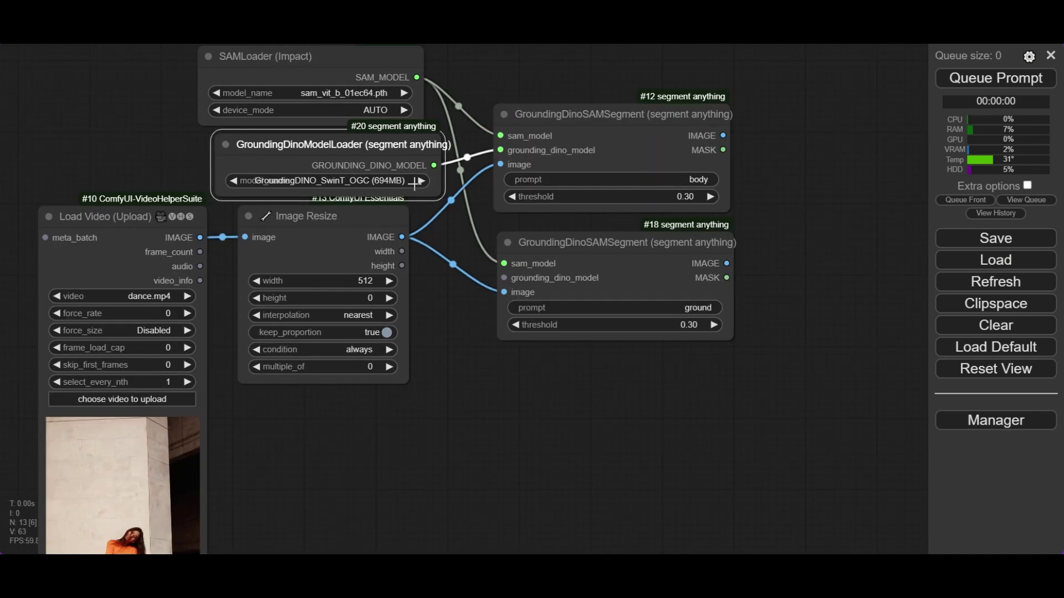
pyautogui.moveTo(433, 164); pyautogui.dragTo(513, 292)
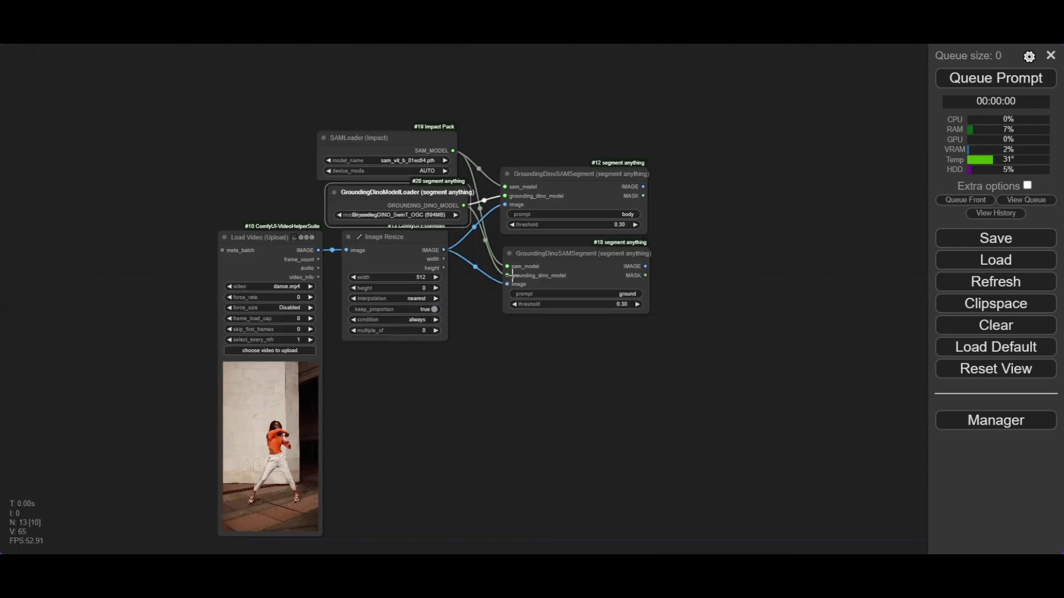
pyautogui.scroll(2, 582, 343)
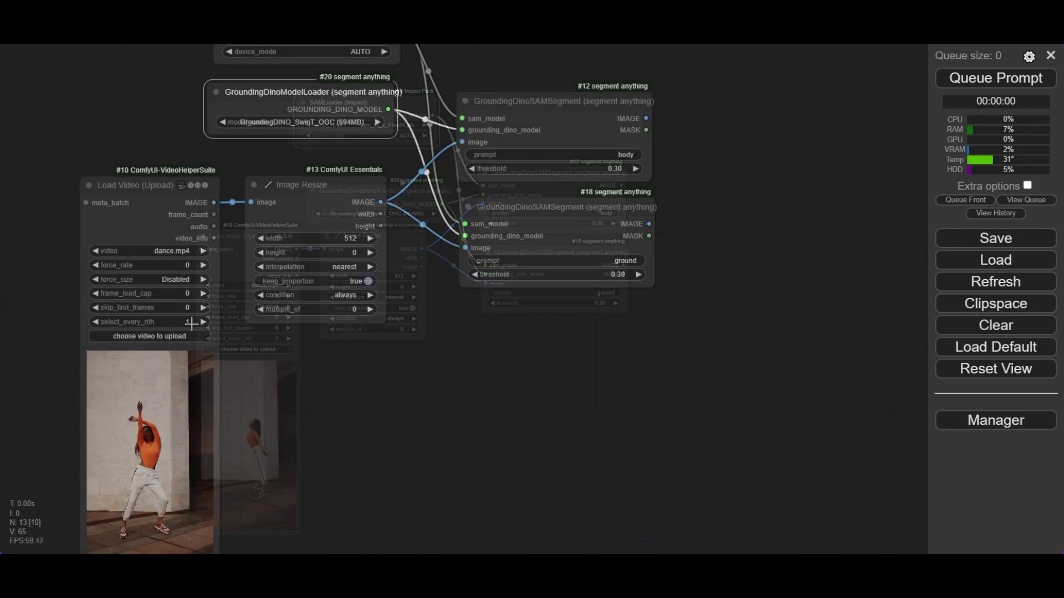
# - Set the Load Video node's select_every_nth to 2 and its frame_load_cap to 16
pyautogui.click(196, 322)
pyautogui.press('Return')
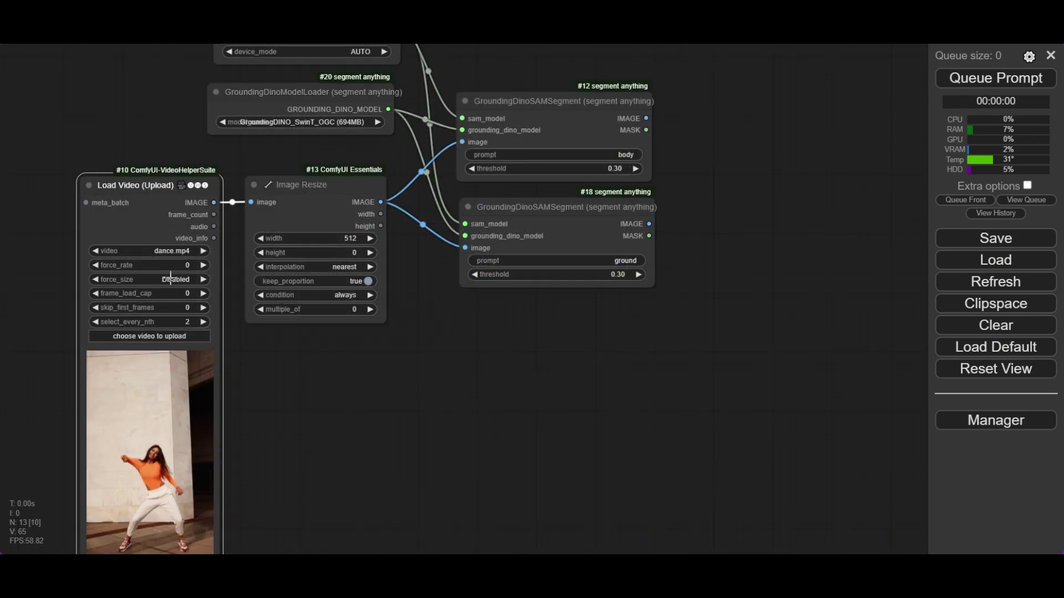
pyautogui.click(184, 294)
pyautogui.write('16')
pyautogui.press('Return')
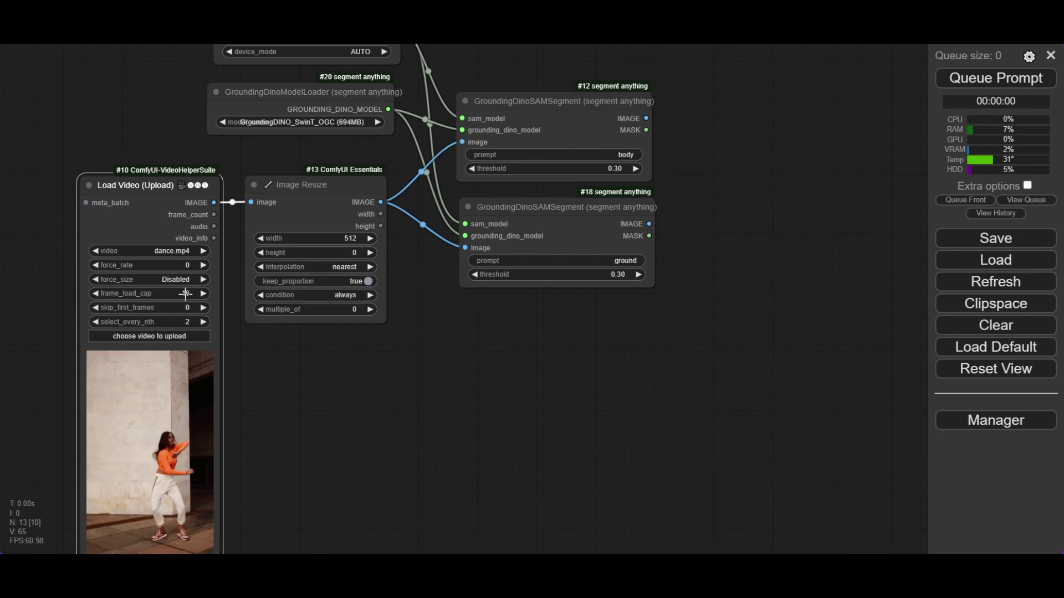
# - Add a Preview Animation node beside the body segmentation node and connect the body MASK output to its masks input
pyautogui.doubleClick(712, 126)
pyautogui.write('animation')
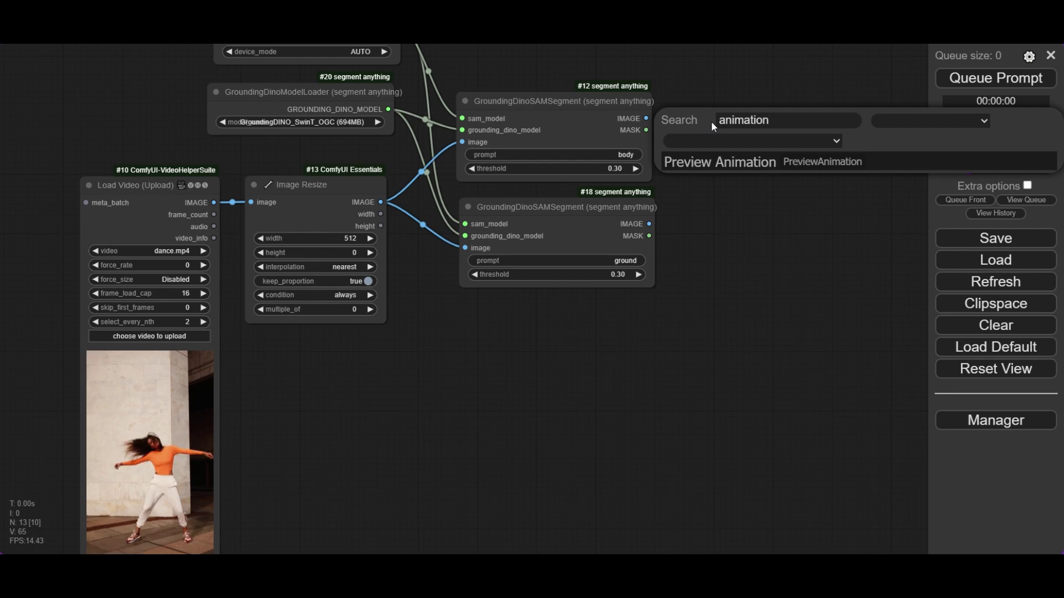
pyautogui.click(720, 162)
pyautogui.moveTo(644, 131); pyautogui.dragTo(718, 142)
# - Duplicate the Preview Animation node, place the copy below the original, and connect the ground segmentation's MASK output to its masks input
pyautogui.click(784, 124)
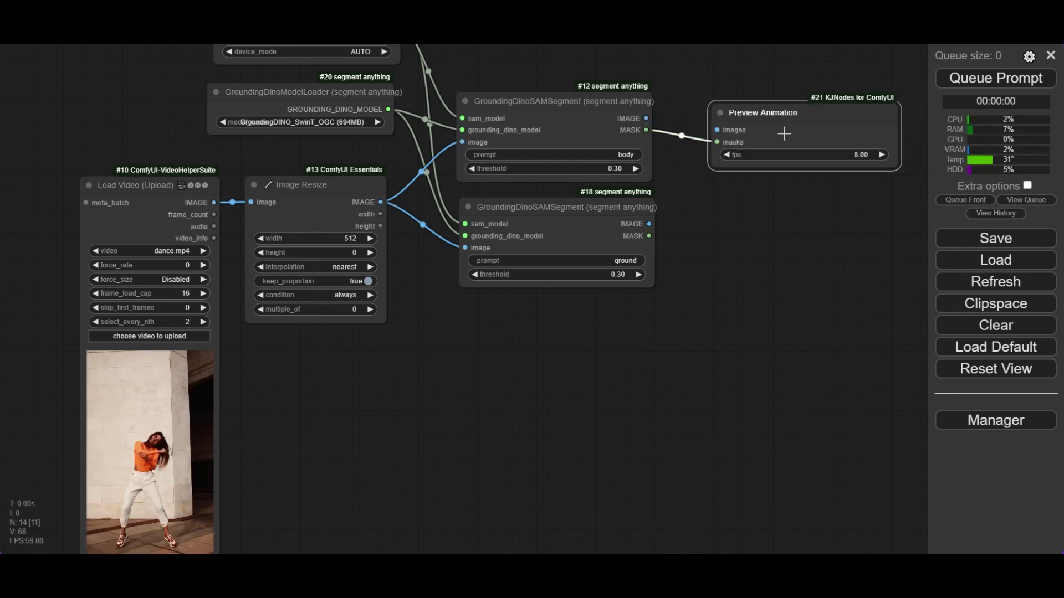
pyautogui.hotkey('ctrl', 'c')
pyautogui.hotkey('ctrl', 'v')
pyautogui.moveTo(841, 160); pyautogui.dragTo(731, 214)
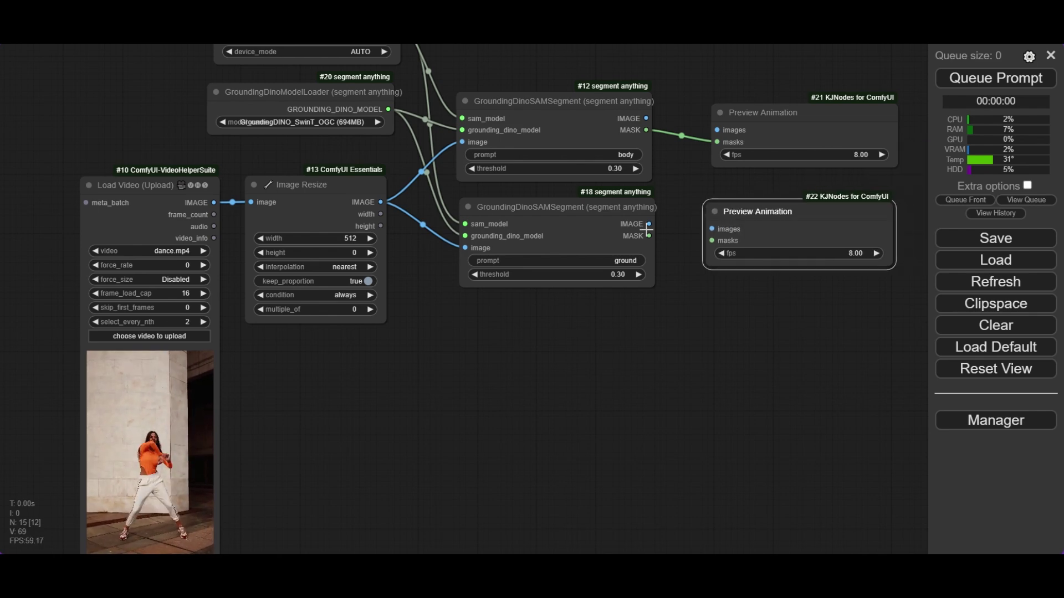
pyautogui.moveTo(648, 236); pyautogui.dragTo(714, 241)
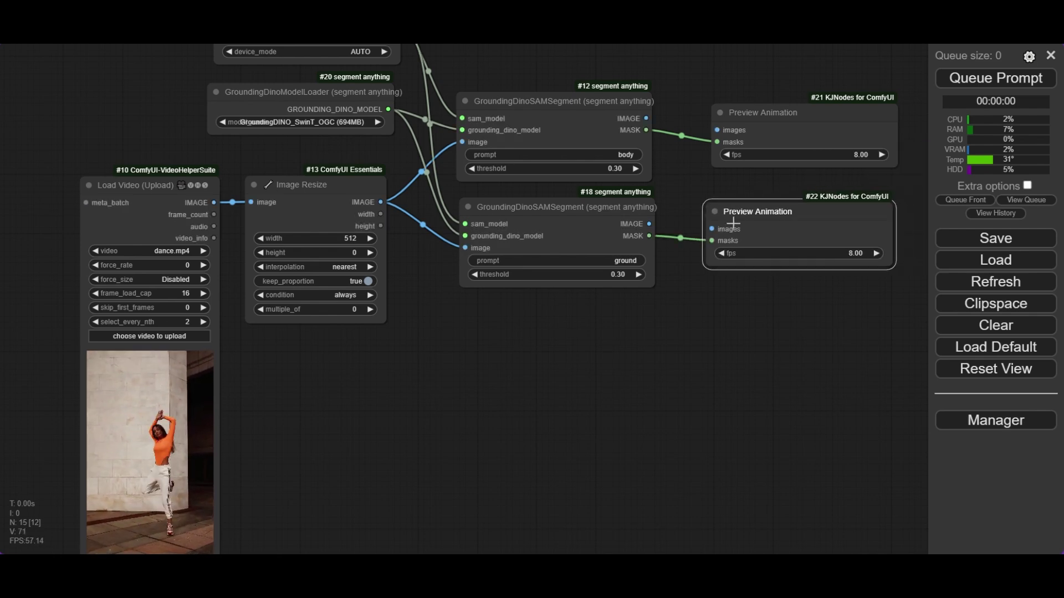
# - Set the fps of both Preview Animation nodes to 12
pyautogui.click(867, 155)
pyautogui.write('12')
pyautogui.press('Return')
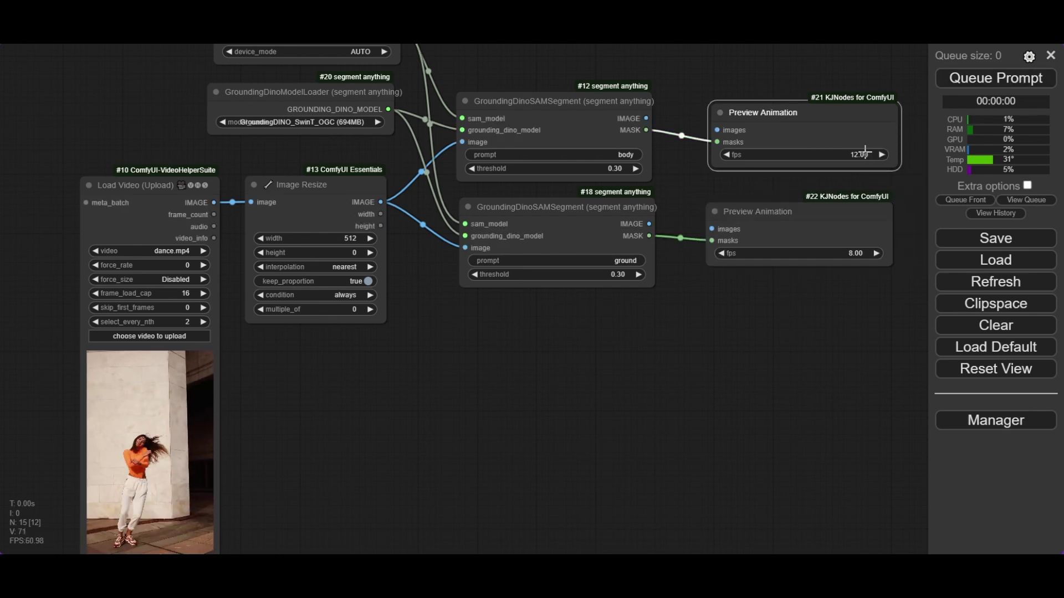
pyautogui.click(862, 253)
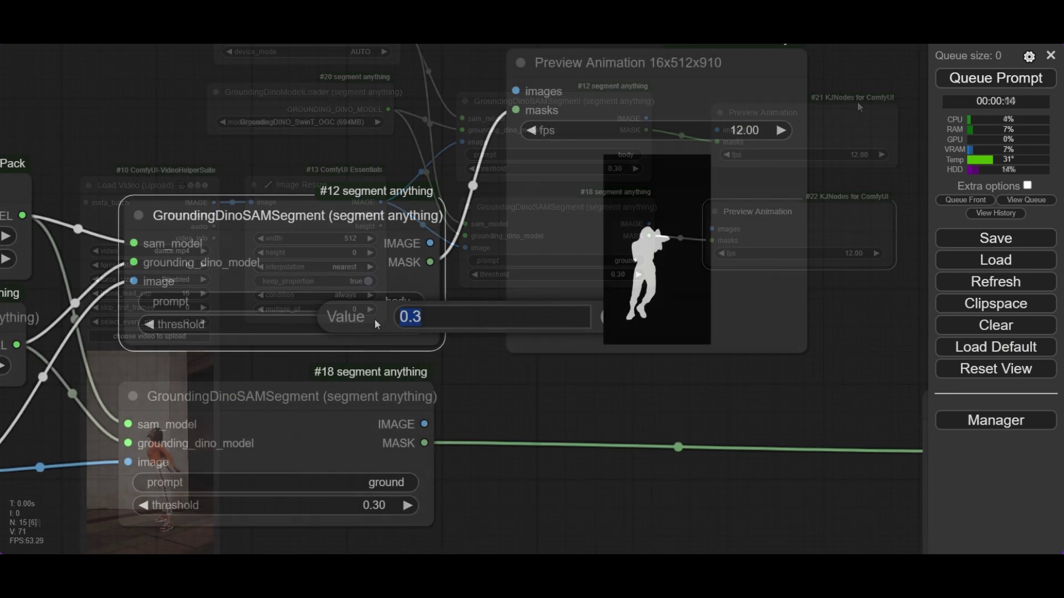
# - Set the body segmentation node's threshold to 0.27
pyautogui.press('BackSpace')
pyautogui.write('29')
pyautogui.press('BackSpace')
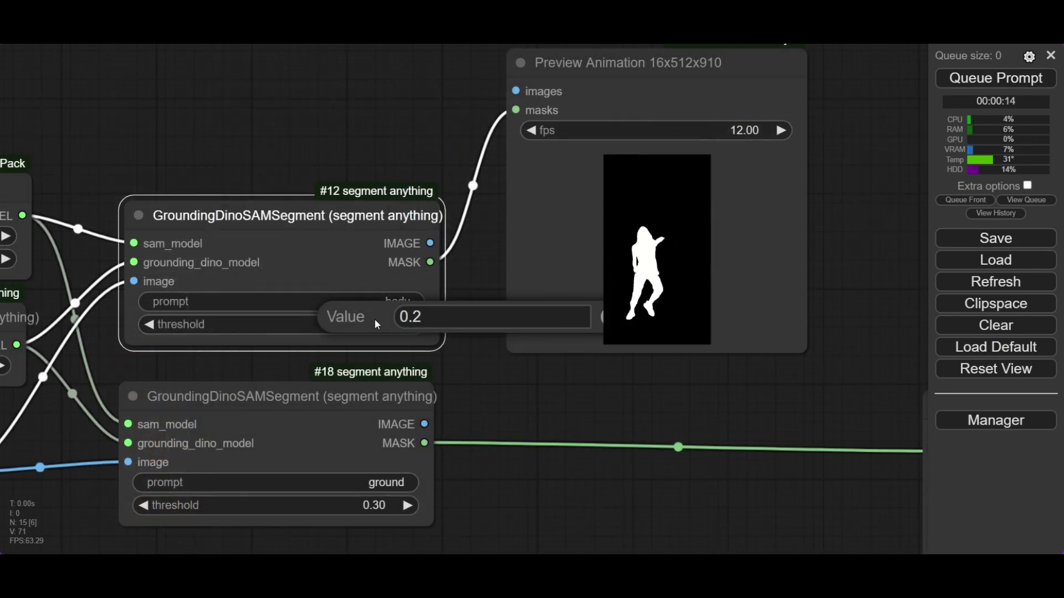
pyautogui.write('7')
pyautogui.press('Return')
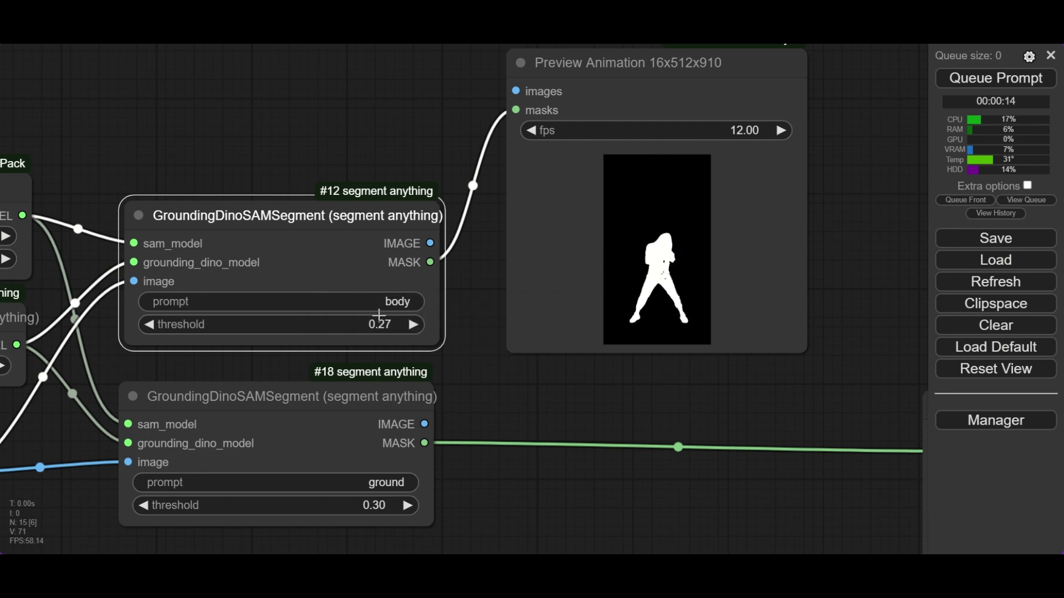
# - Add a Bitwise(MASK + MASK) node between the ground segmentation node and its mask preview
pyautogui.scroll(-5, 375, 318)
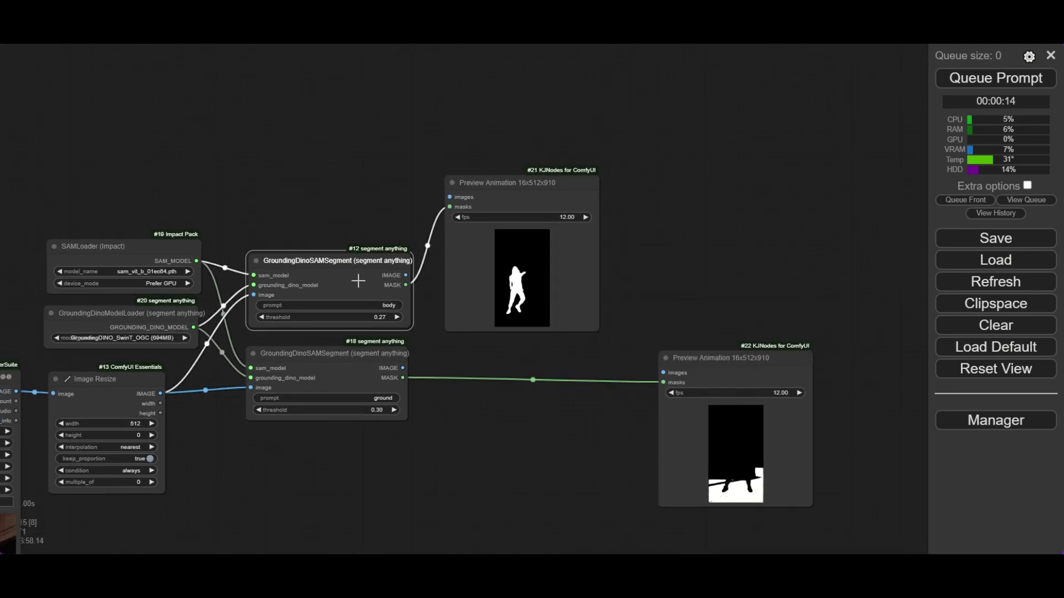
pyautogui.scroll(5, 521, 280)
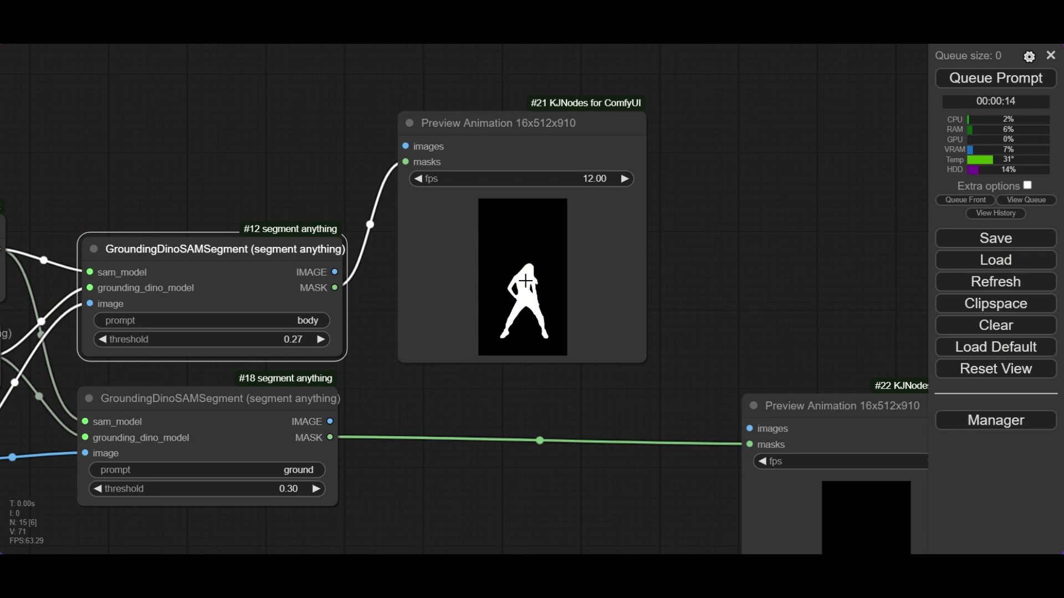
pyautogui.scroll(-5, 520, 280)
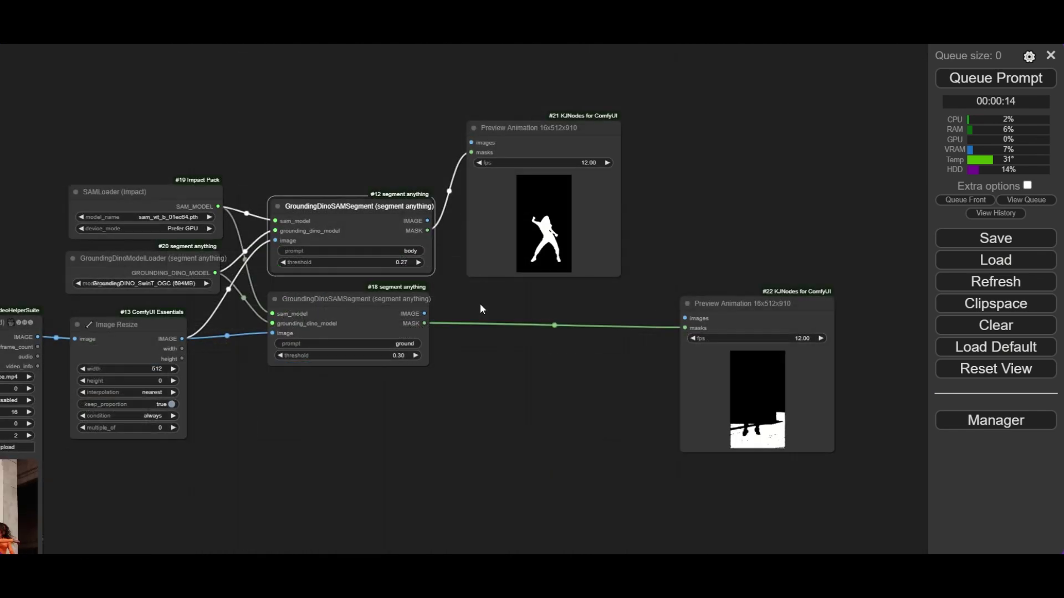
pyautogui.doubleClick(480, 305)
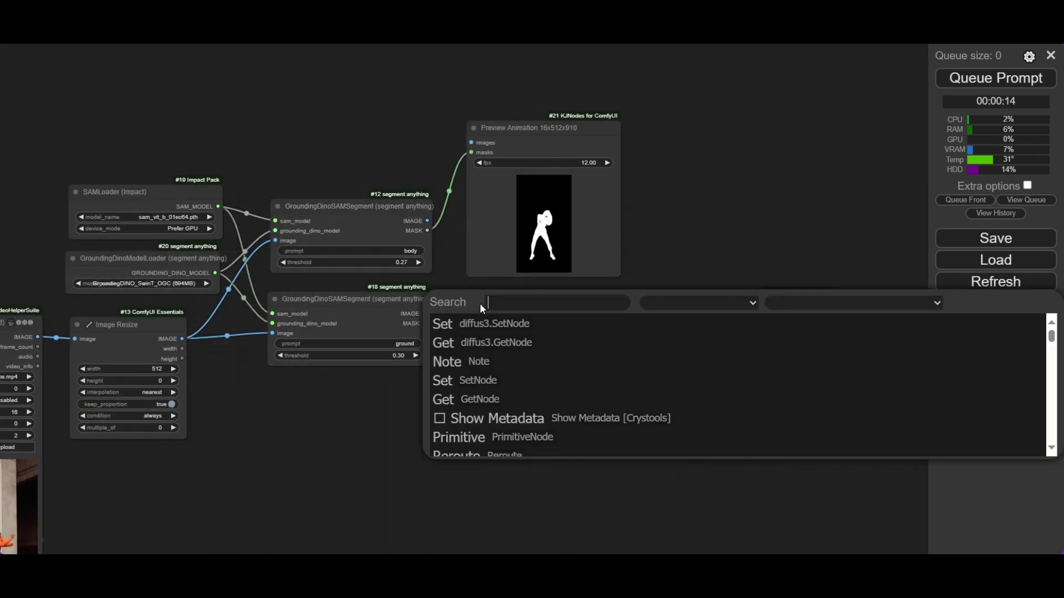
pyautogui.write('BITWI')
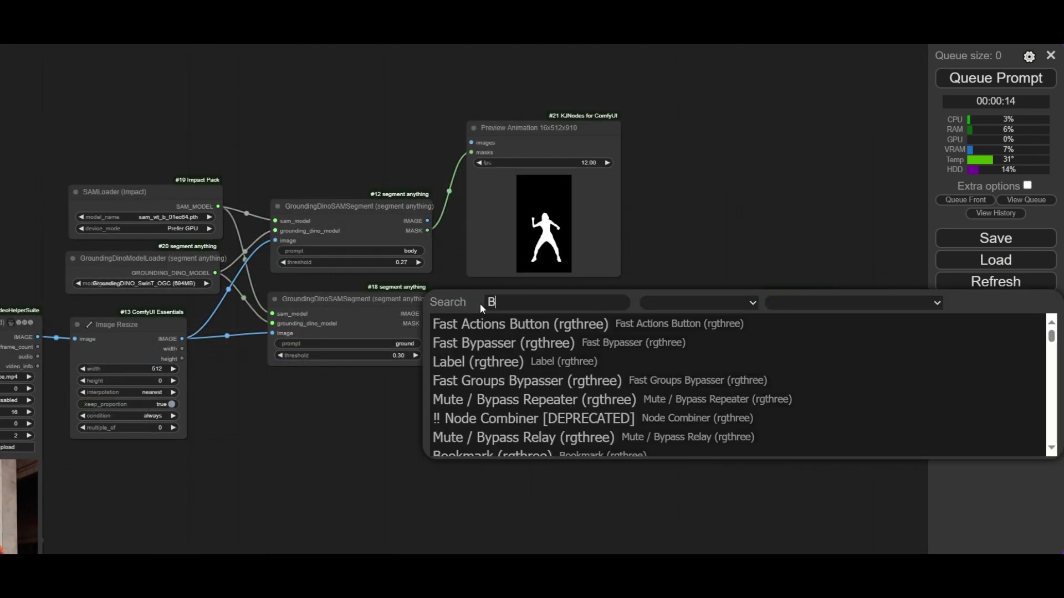
pyautogui.press('Down')
pyautogui.press('Down')
pyautogui.press('Down')
pyautogui.press('Down')
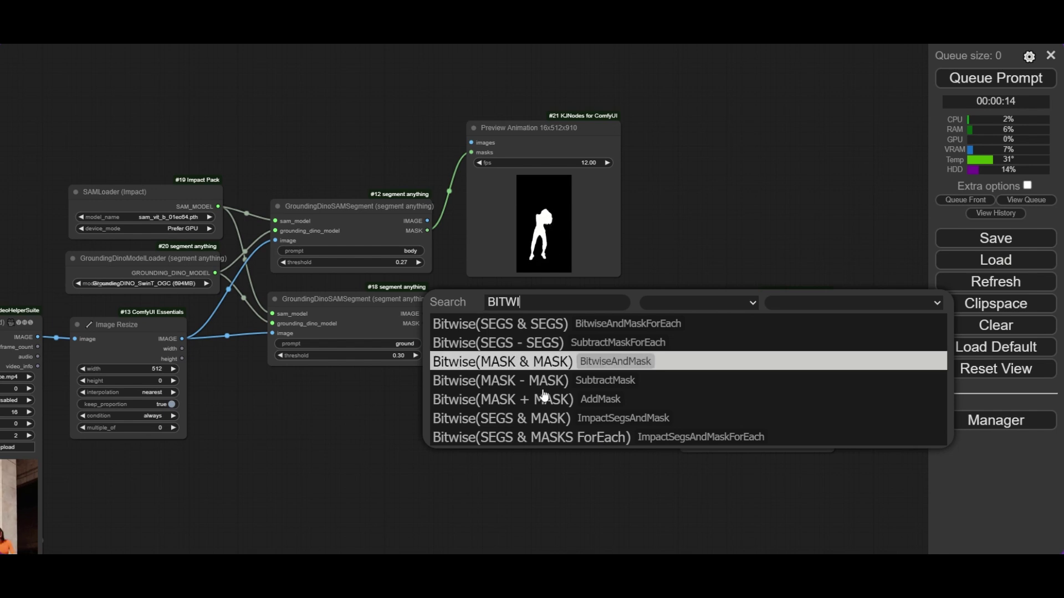
pyautogui.press('Return')
# - Connect the body and ground masks to the Bitwise(MASK + MASK) node's mask1 and mask2 inputs and move it below the ground segmentation node
pyautogui.moveTo(429, 227); pyautogui.dragTo(442, 248)
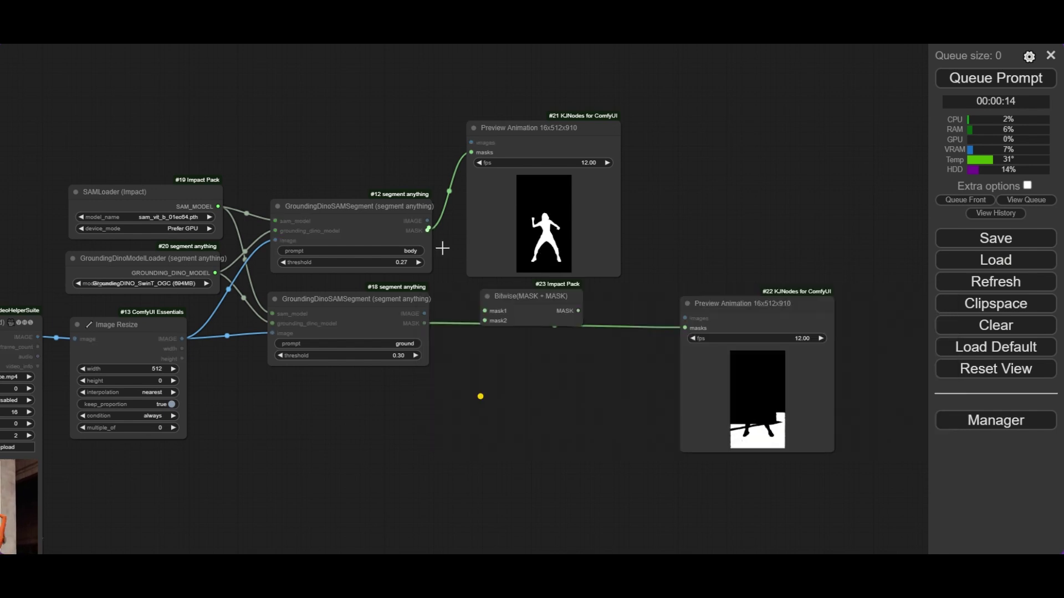
pyautogui.moveTo(485, 311); pyautogui.dragTo(497, 318)
pyautogui.scroll(2, 443, 340)
pyautogui.moveTo(605, 299); pyautogui.dragTo(326, 421)
# - Add an InvertMask node beside the Bitwise(MASK + MASK) node and feed it the combined mask
pyautogui.doubleClick(372, 422)
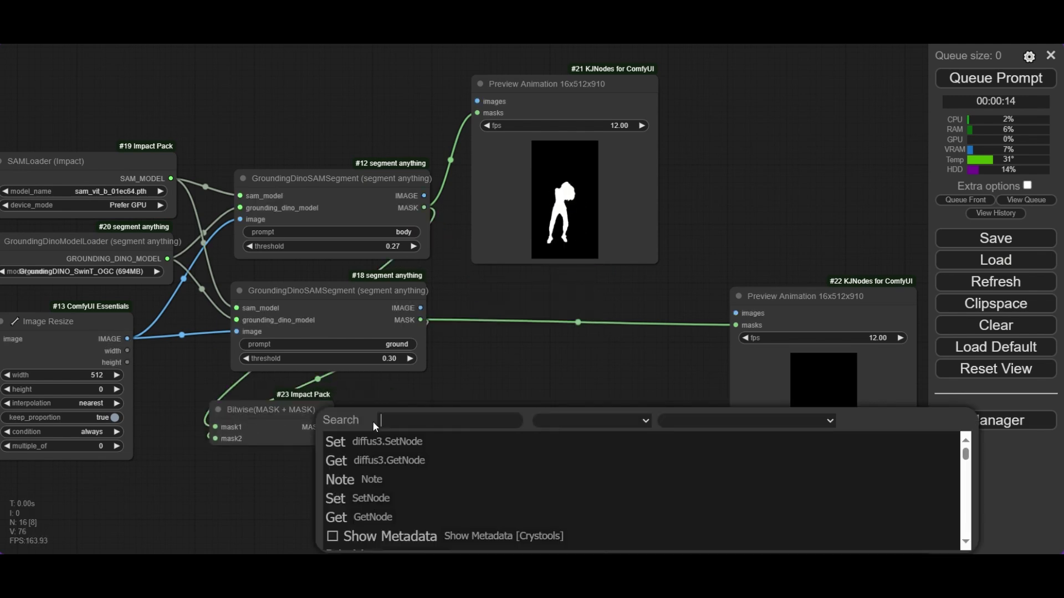
pyautogui.write('inver')
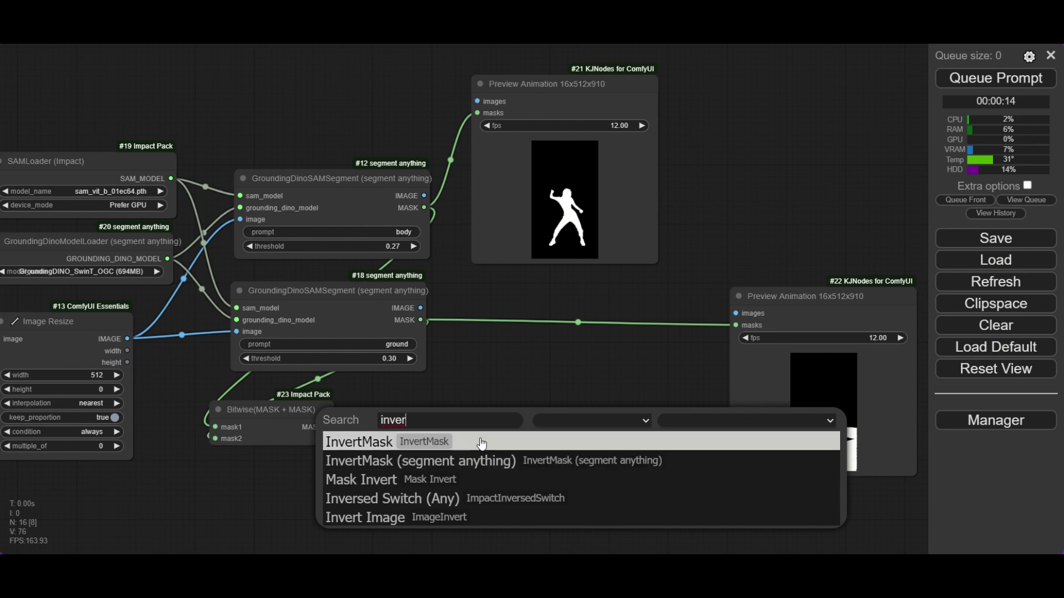
pyautogui.click(481, 444)
pyautogui.moveTo(328, 427); pyautogui.dragTo(379, 431)
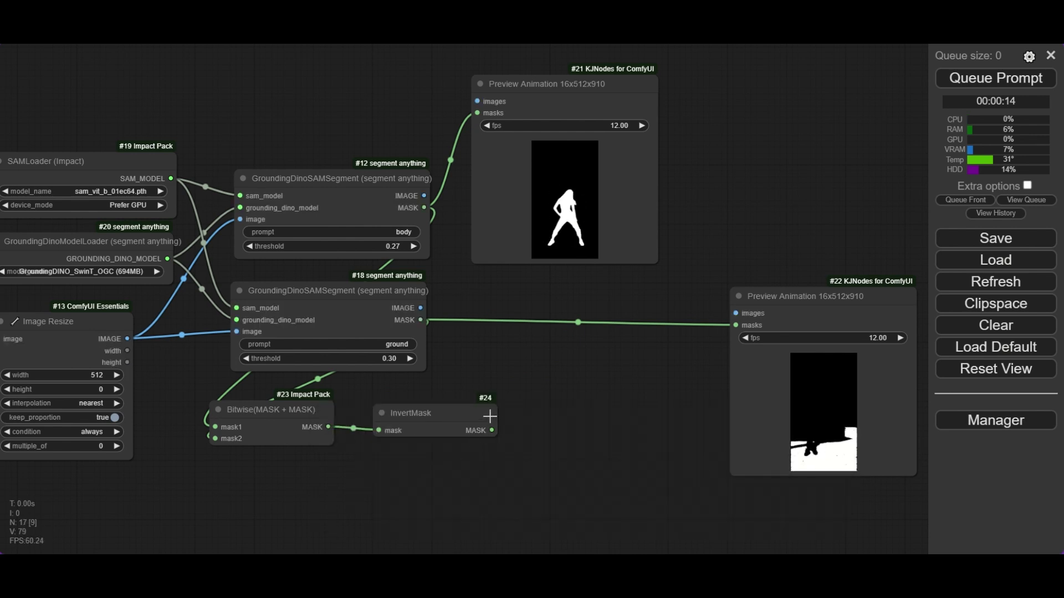
# - Duplicate the ground mask's Preview Animation node beside InvertMask and connect the inverted mask to the copy's masks input
pyautogui.click(824, 290)
pyautogui.hotkey('ctrl', 'c')
pyautogui.hotkey('ctrl', 'v')
pyautogui.moveTo(839, 294); pyautogui.dragTo(562, 417)
pyautogui.moveTo(526, 296); pyautogui.dragTo(477, 209)
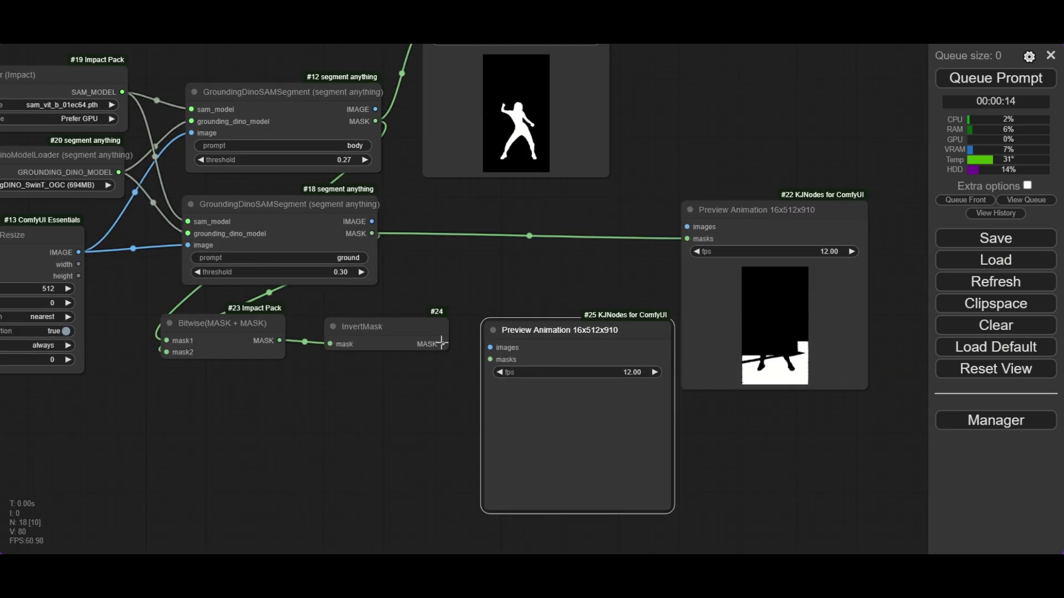
pyautogui.moveTo(442, 344); pyautogui.dragTo(490, 360)
pyautogui.moveTo(557, 338); pyautogui.dragTo(546, 340)
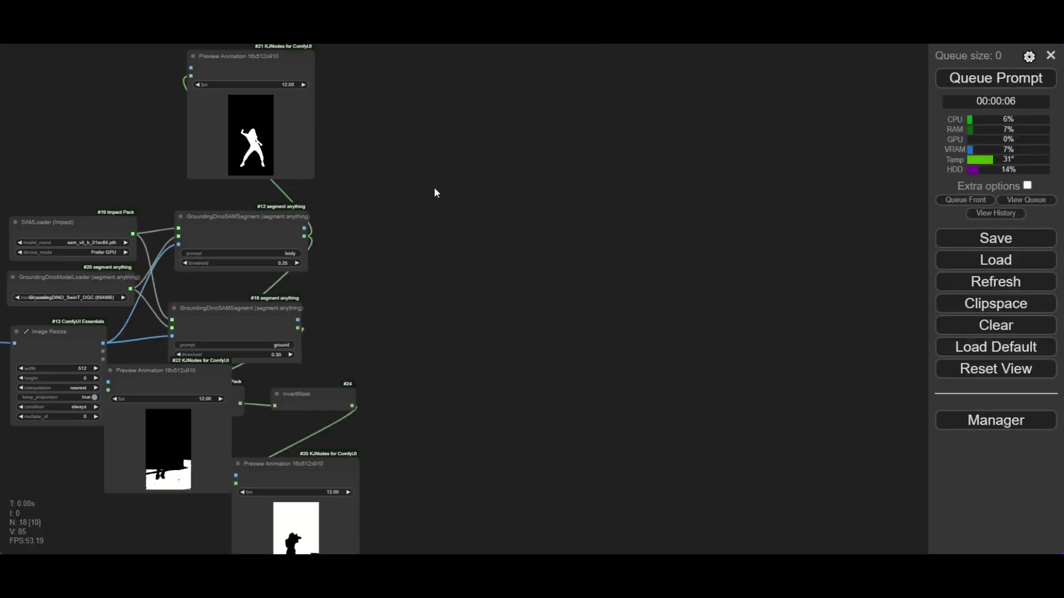
# - Add an IPAdapter Advanced node and connect the body segmentation's MASK output to its attn_mask input
pyautogui.doubleClick(434, 192)
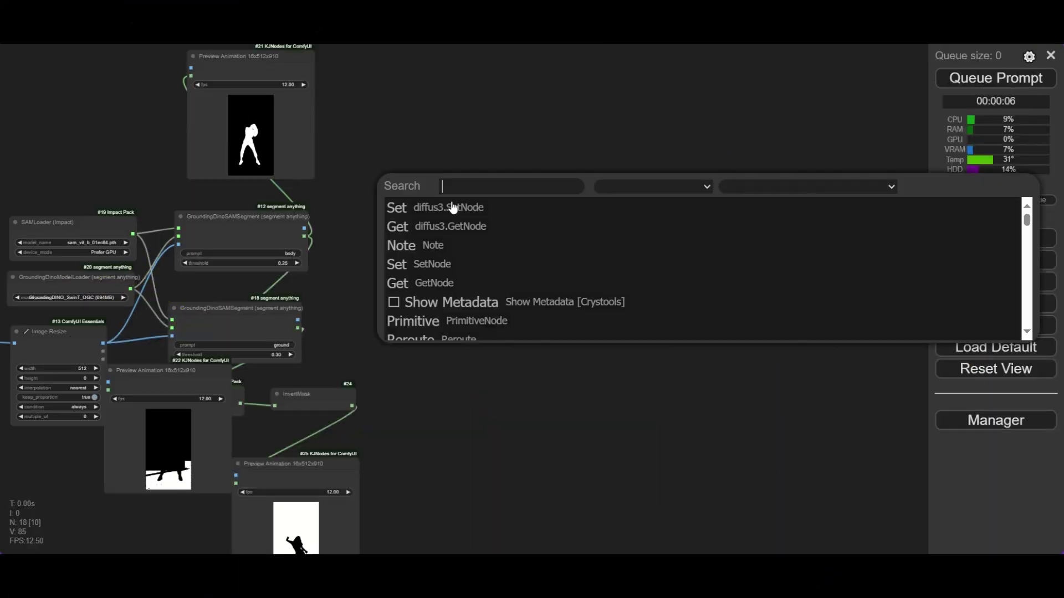
pyautogui.write('IPADA')
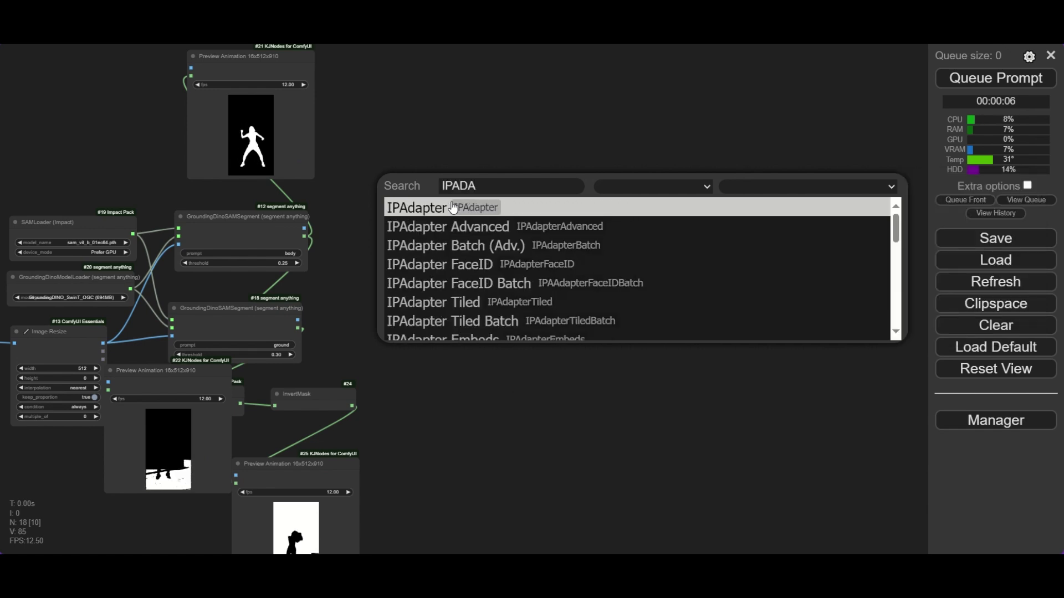
pyautogui.click(454, 227)
pyautogui.scroll(3, 464, 172)
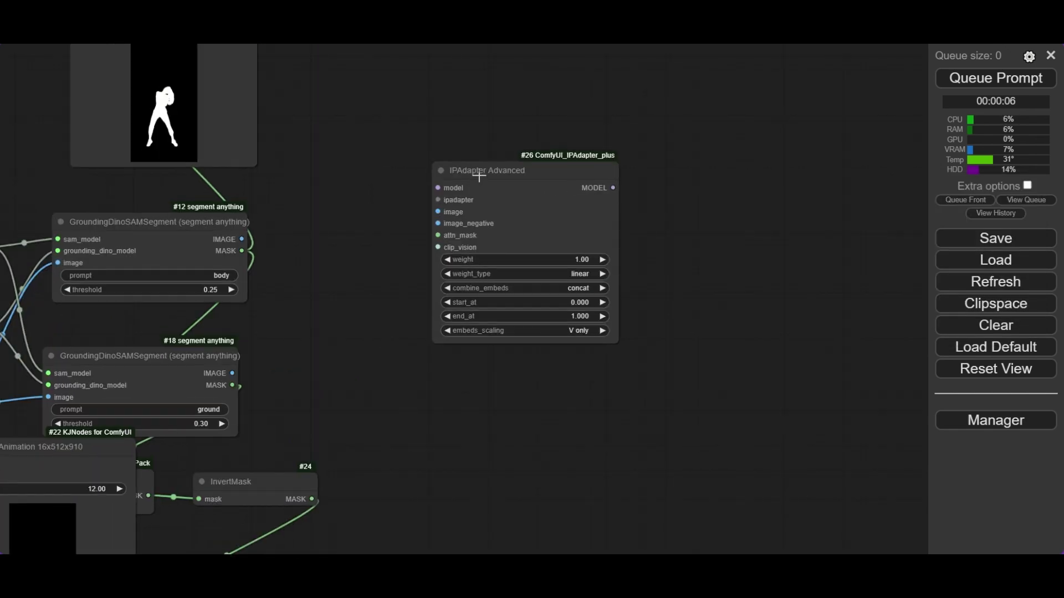
pyautogui.moveTo(465, 168); pyautogui.dragTo(452, 169)
pyautogui.scroll(-2, 360, 224)
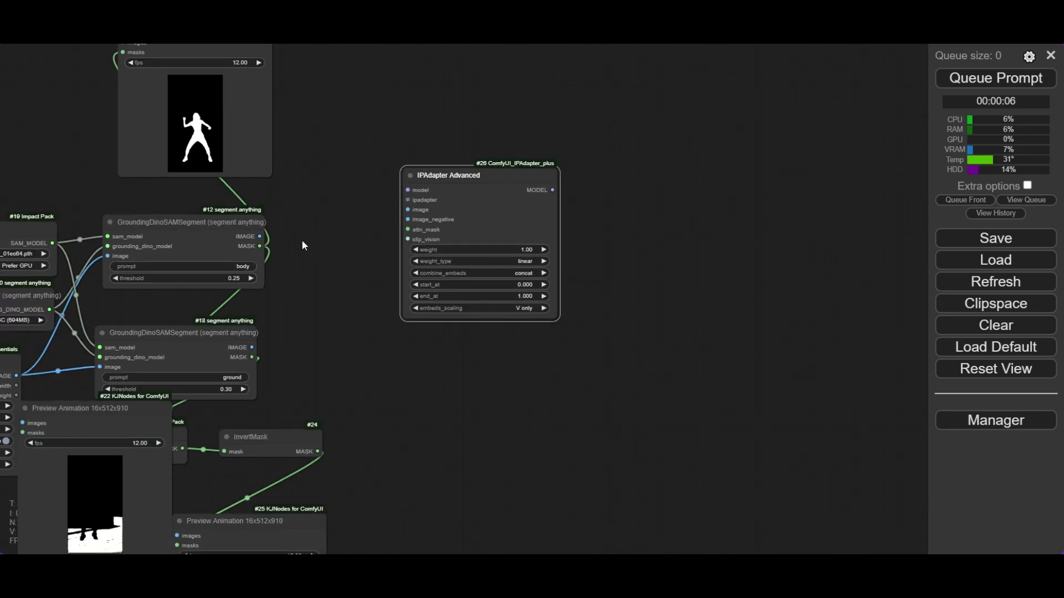
pyautogui.moveTo(260, 245); pyautogui.dragTo(294, 247)
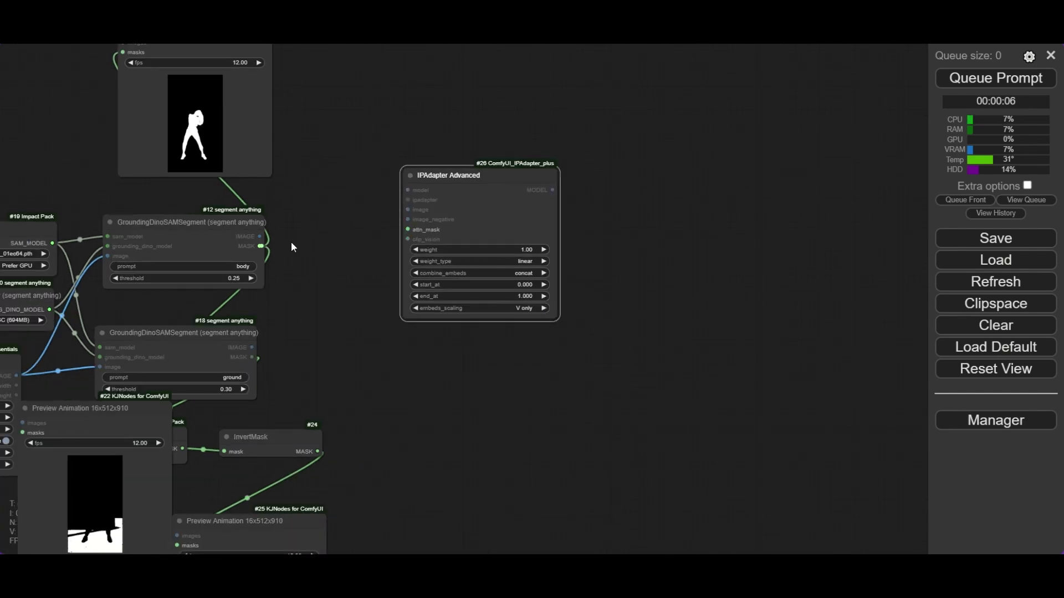
pyautogui.moveTo(406, 229); pyautogui.dragTo(408, 229)
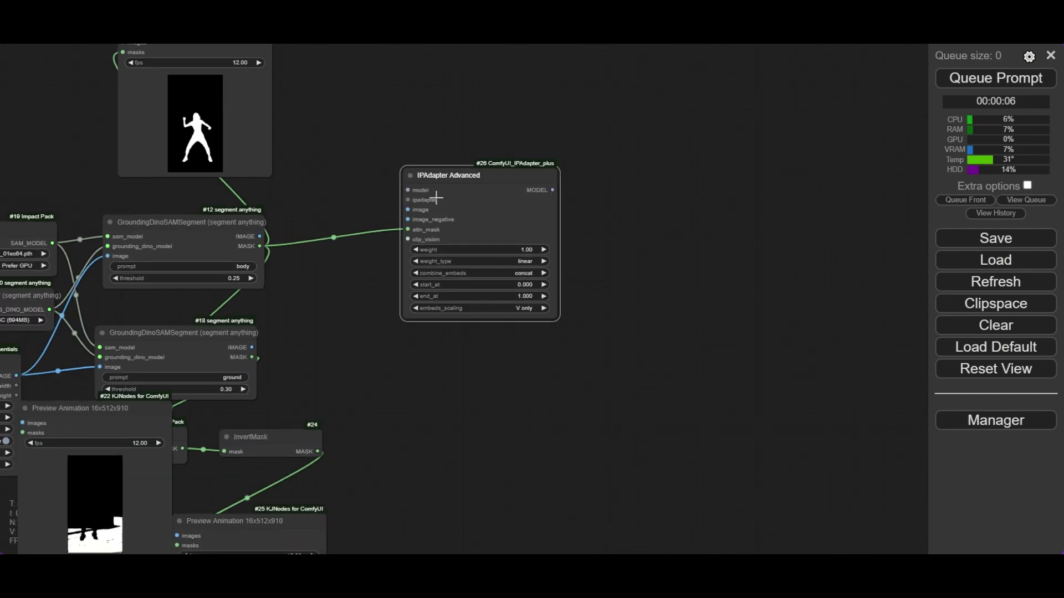
# - Place a copy of the IPAdapter Advanced node below the first and connect the ground segmentation's MASK output to its attn_mask input
pyautogui.hotkey('ctrl', 'v')
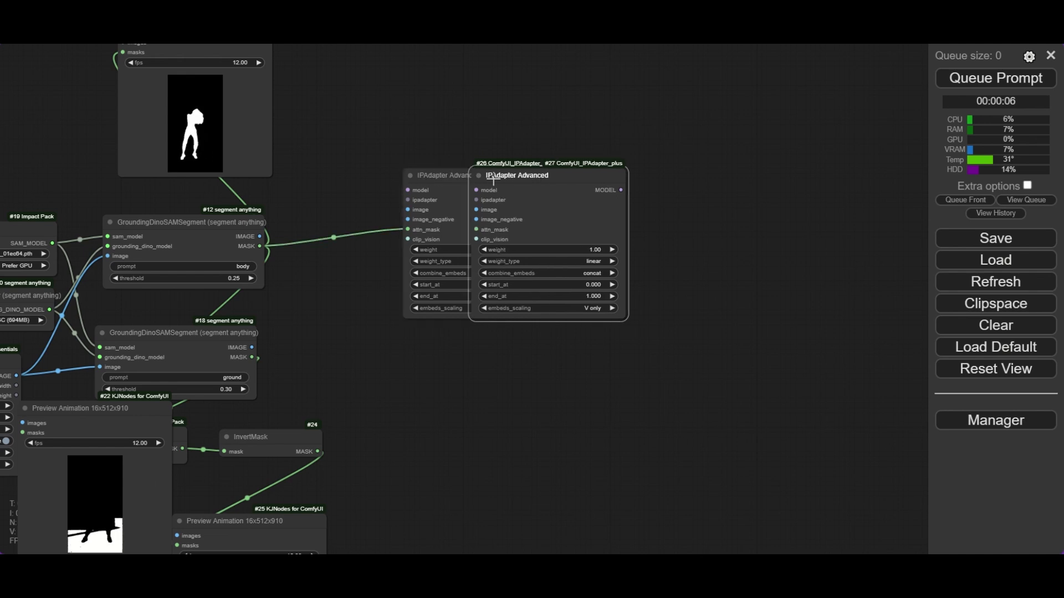
pyautogui.moveTo(492, 176); pyautogui.dragTo(413, 356)
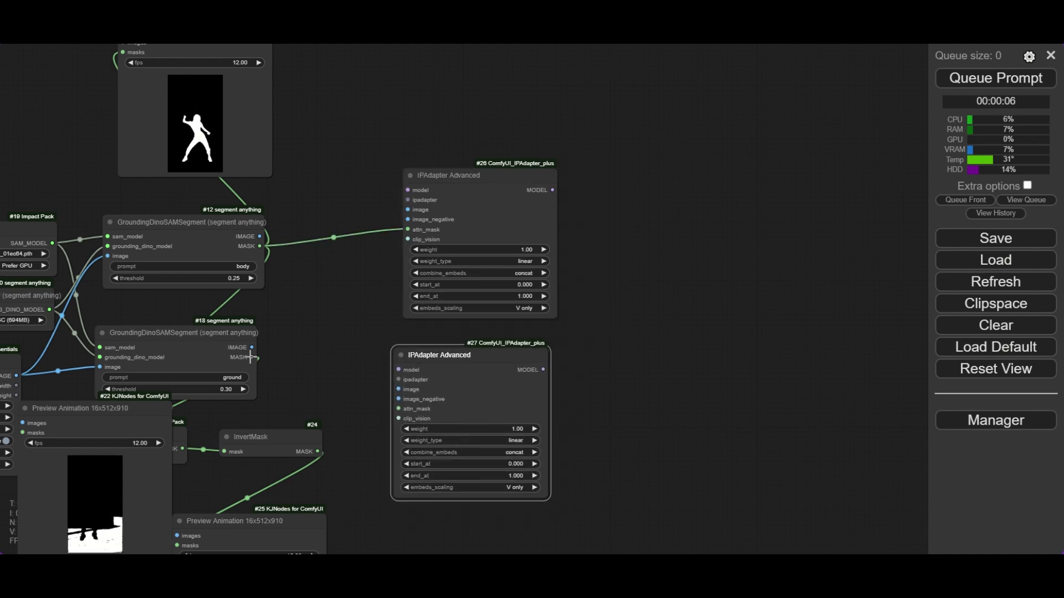
pyautogui.moveTo(250, 357); pyautogui.dragTo(398, 409)
# - Place a third IPAdapter Advanced node below the second and connect InvertMask's MASK output to its attn_mask input
pyautogui.moveTo(580, 371); pyautogui.dragTo(593, 165)
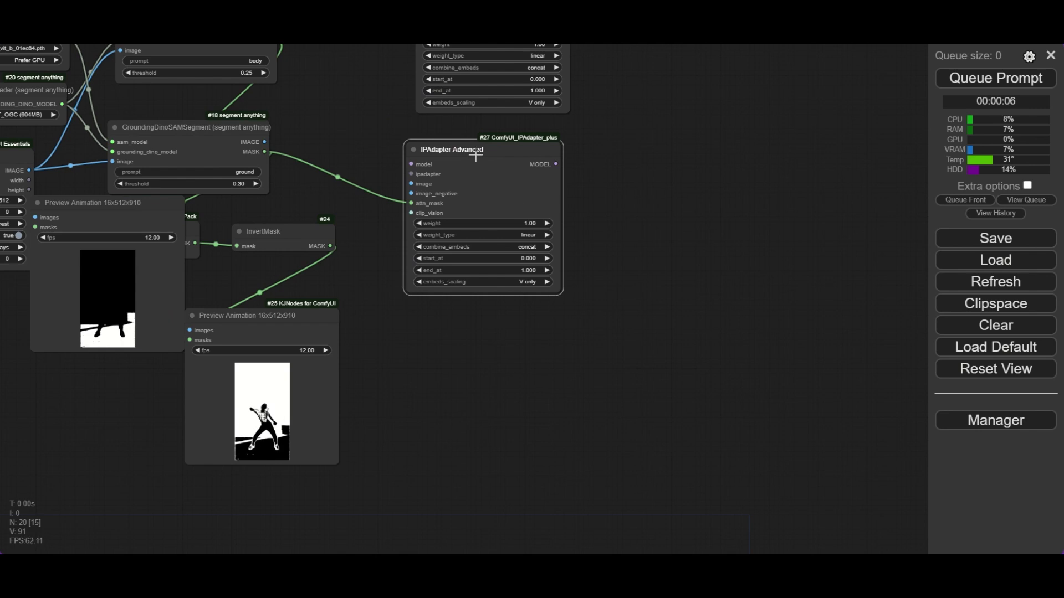
pyautogui.hotkey('ctrl', 'v')
pyautogui.moveTo(528, 144); pyautogui.dragTo(456, 314)
pyautogui.moveTo(330, 243); pyautogui.dragTo(413, 364)
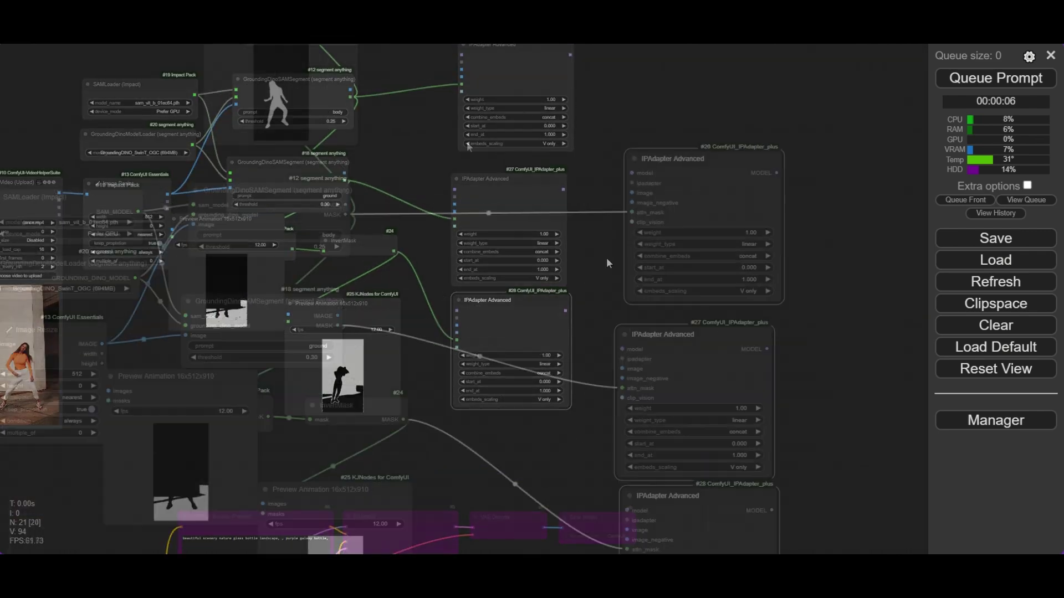
# - Add a Load Image node before the body mask's IPAdapter Advanced node and choose soccer.jpg as its image
pyautogui.doubleClick(468, 143)
pyautogui.write('Load')
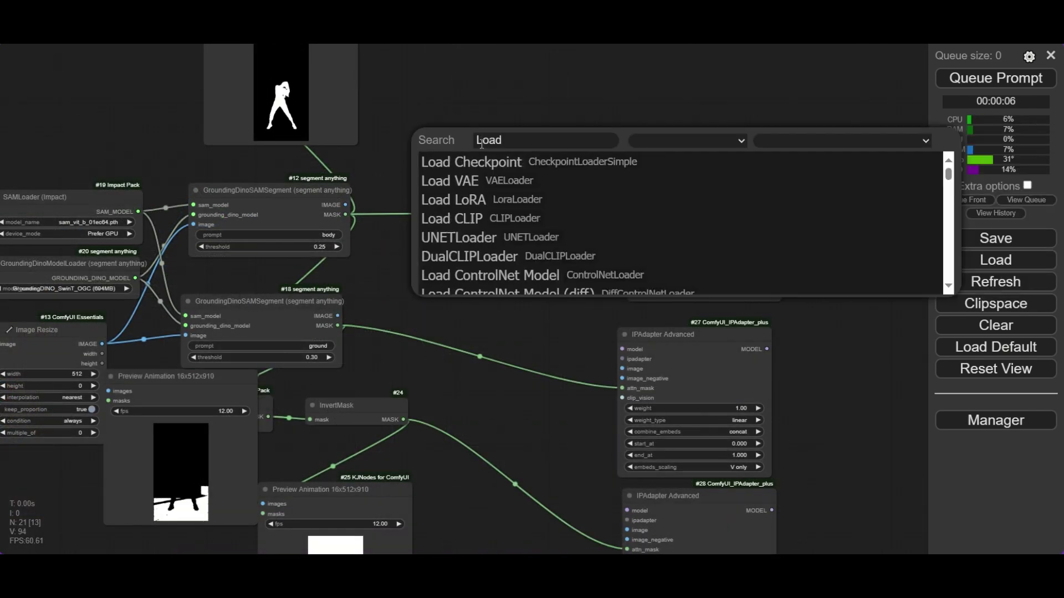
pyautogui.write(' imag')
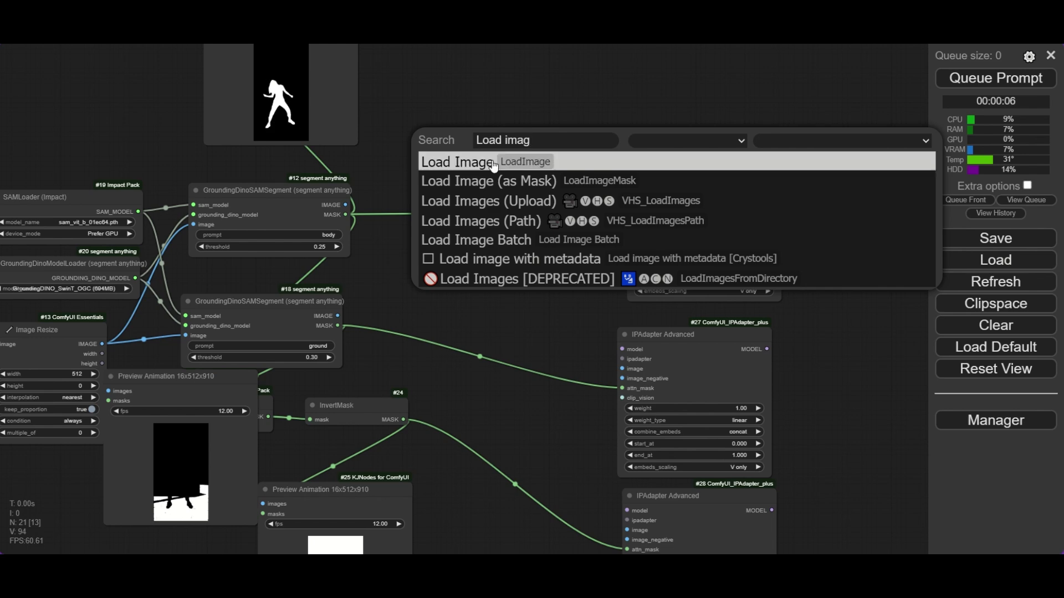
pyautogui.click(501, 167)
pyautogui.moveTo(525, 158); pyautogui.dragTo(475, 170)
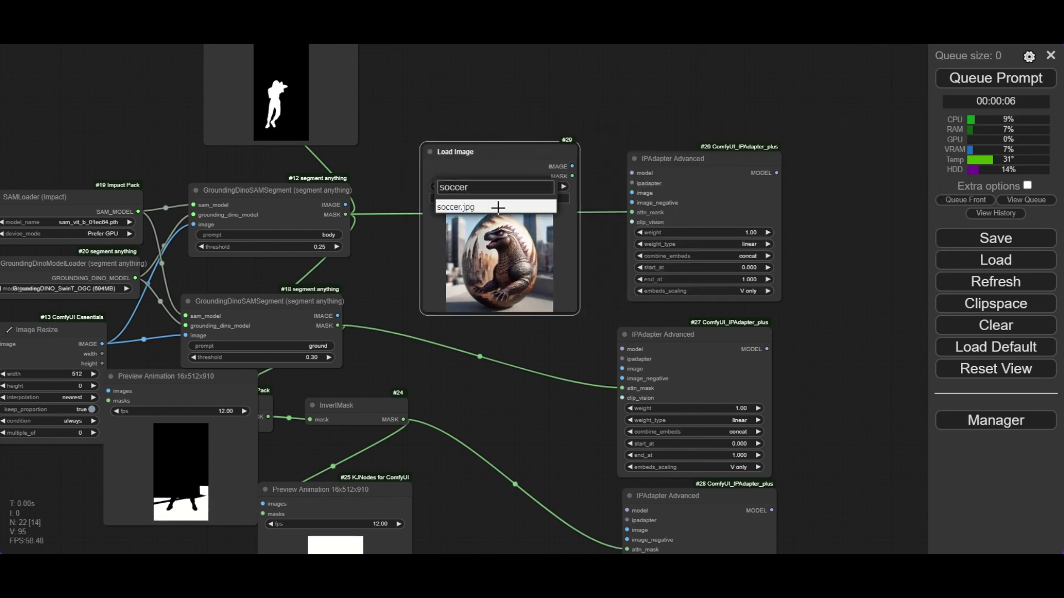
pyautogui.click(532, 208)
# - Connect the soccer.jpg Load Image node's IMAGE output to the image input of the body mask's IPAdapter Advanced node
pyautogui.scroll(3, 547, 196)
pyautogui.moveTo(587, 153); pyautogui.dragTo(660, 191)
pyautogui.moveTo(644, 295); pyautogui.dragTo(620, 251)
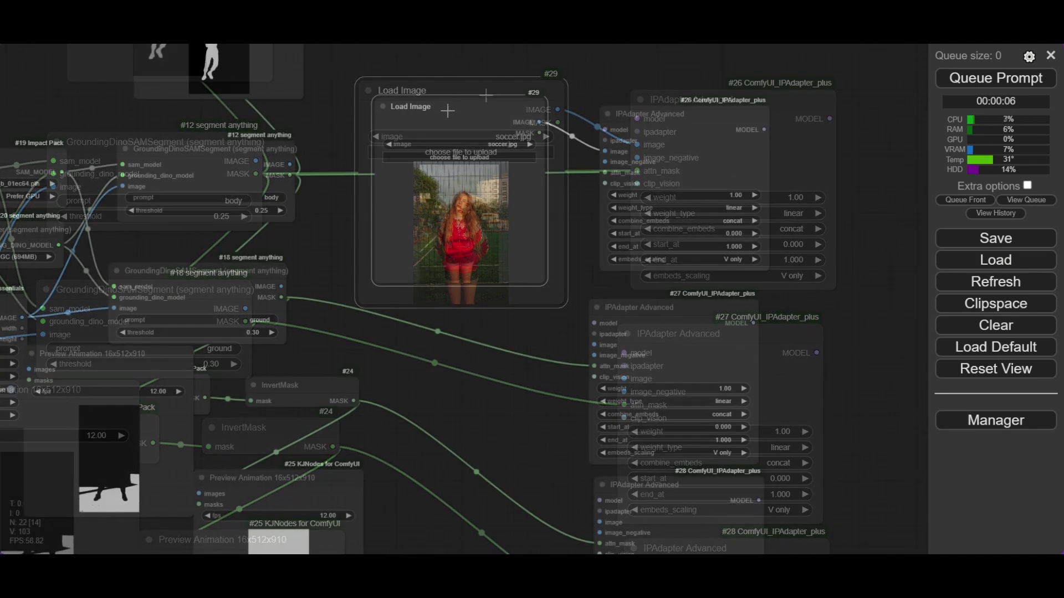
# - Add a second Load Image node below the first with blue fire.png and connect its IMAGE output to the ground mask's IPAdapter Advanced image input
pyautogui.moveTo(446, 111); pyautogui.dragTo(429, 307)
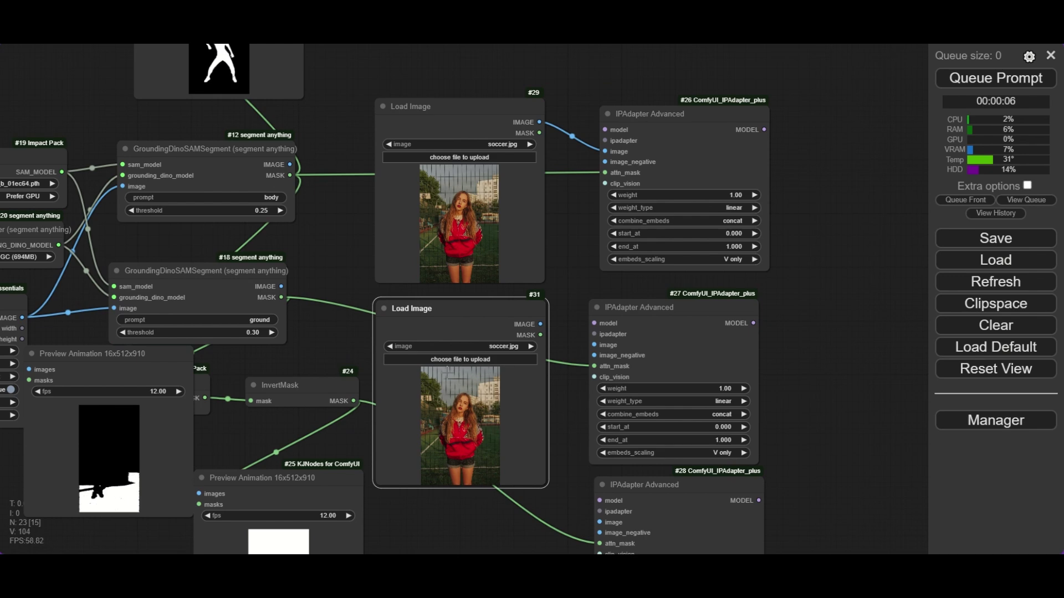
pyautogui.scroll(1, 421, 366)
pyautogui.scroll(1, 447, 372)
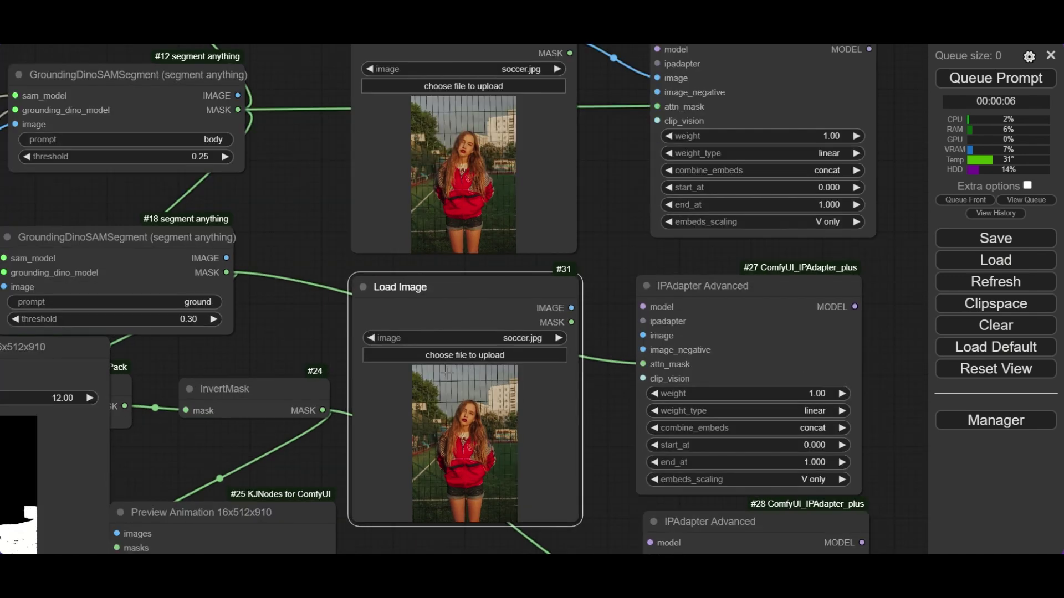
pyautogui.click(508, 340)
pyautogui.write('fire')
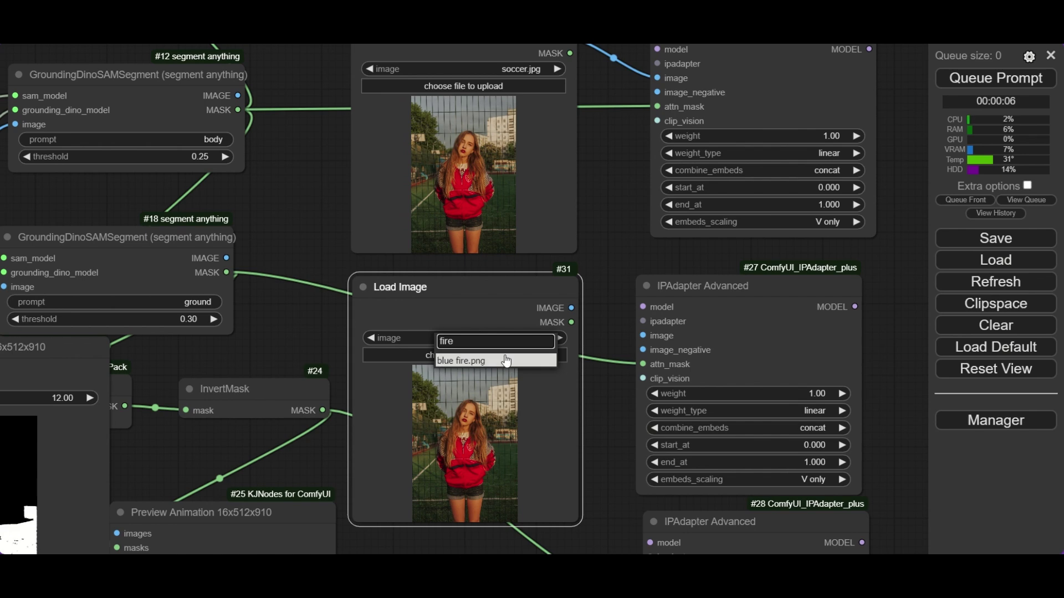
pyautogui.click(505, 360)
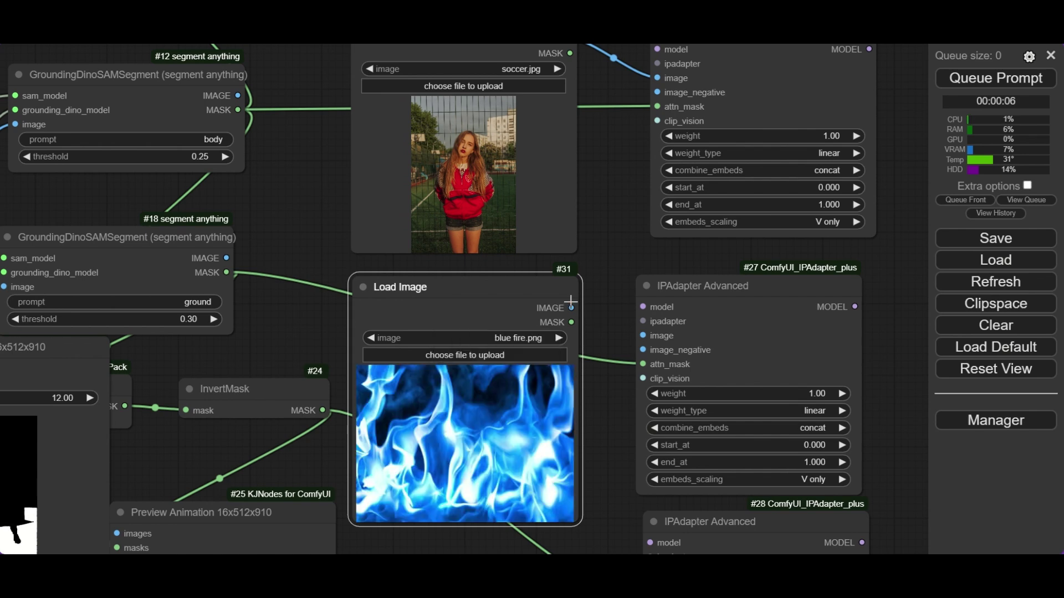
pyautogui.moveTo(571, 308); pyautogui.dragTo(637, 334)
# - Add a third Load Image node with tmp9f78d9q4.png and connect its IMAGE output to the image input of the inverted mask's IPAdapter Advanced node
pyautogui.scroll(-3, 637, 334)
pyautogui.moveTo(812, 308); pyautogui.dragTo(786, 138)
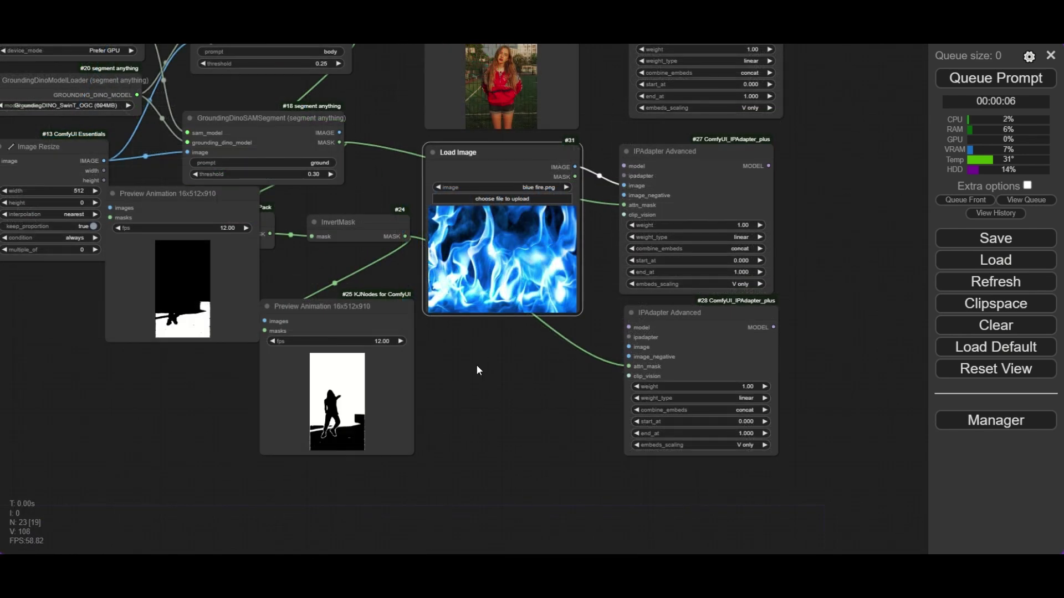
pyautogui.hotkey('ctrl', 'v')
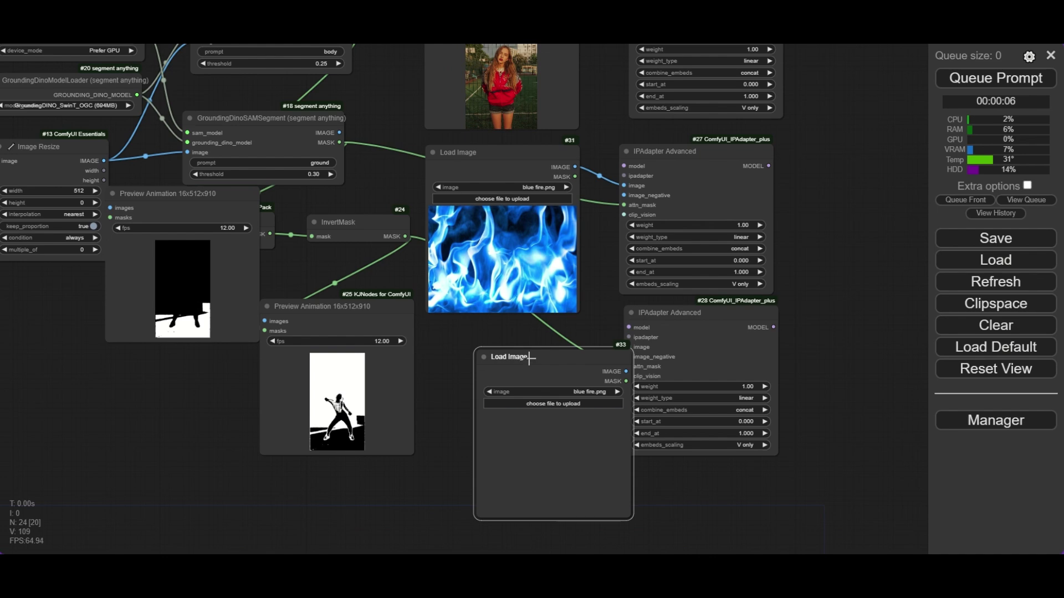
pyautogui.moveTo(526, 358); pyautogui.dragTo(487, 337)
pyautogui.click(545, 371)
pyautogui.scroll(-8, 547, 375)
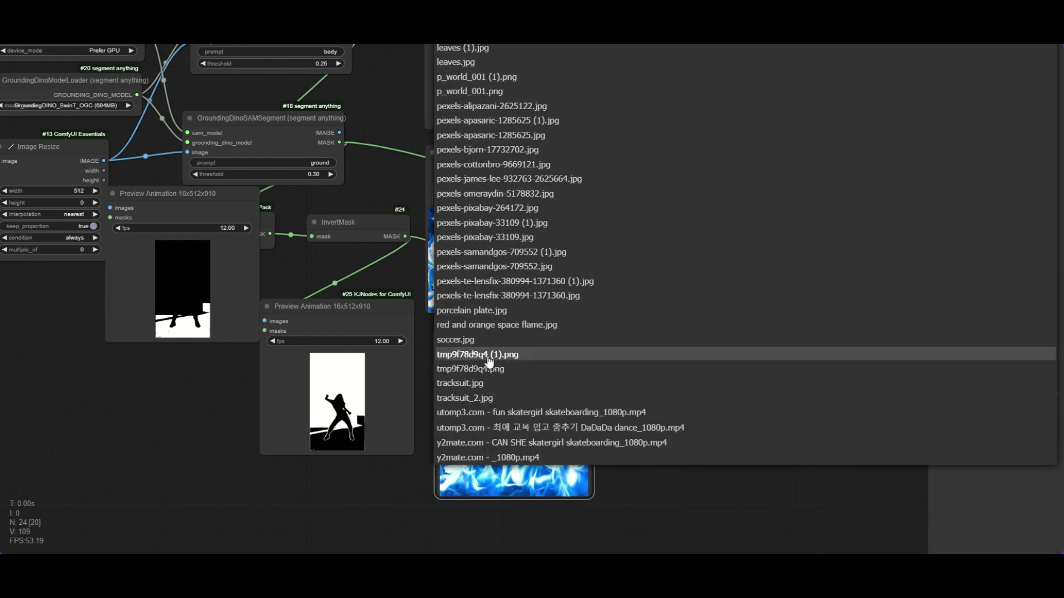
pyautogui.click(505, 365)
pyautogui.moveTo(517, 338); pyautogui.dragTo(505, 347)
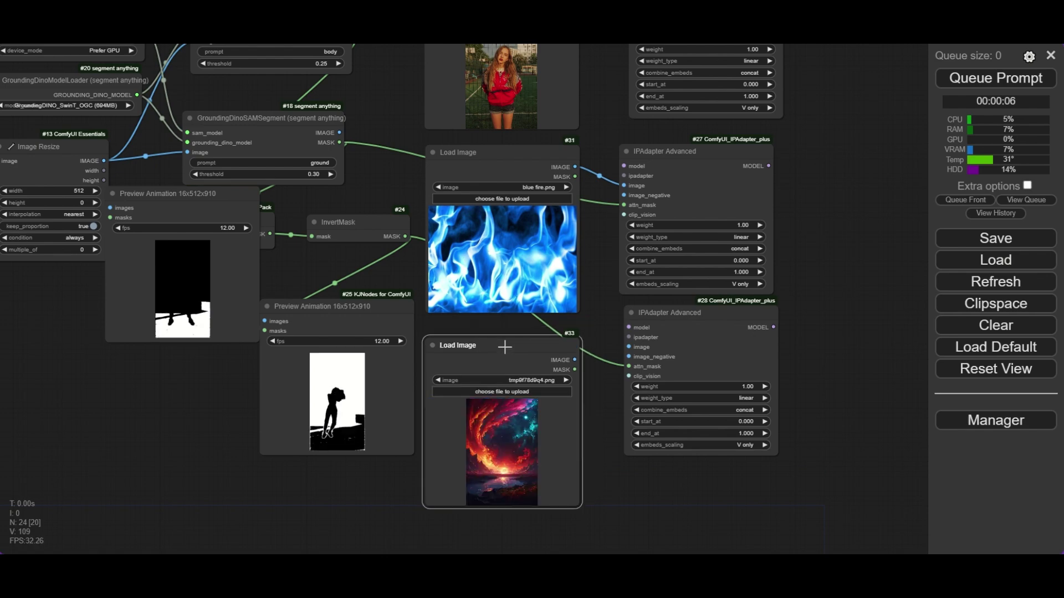
pyautogui.scroll(5, 529, 357)
pyautogui.scroll(-6, 543, 392)
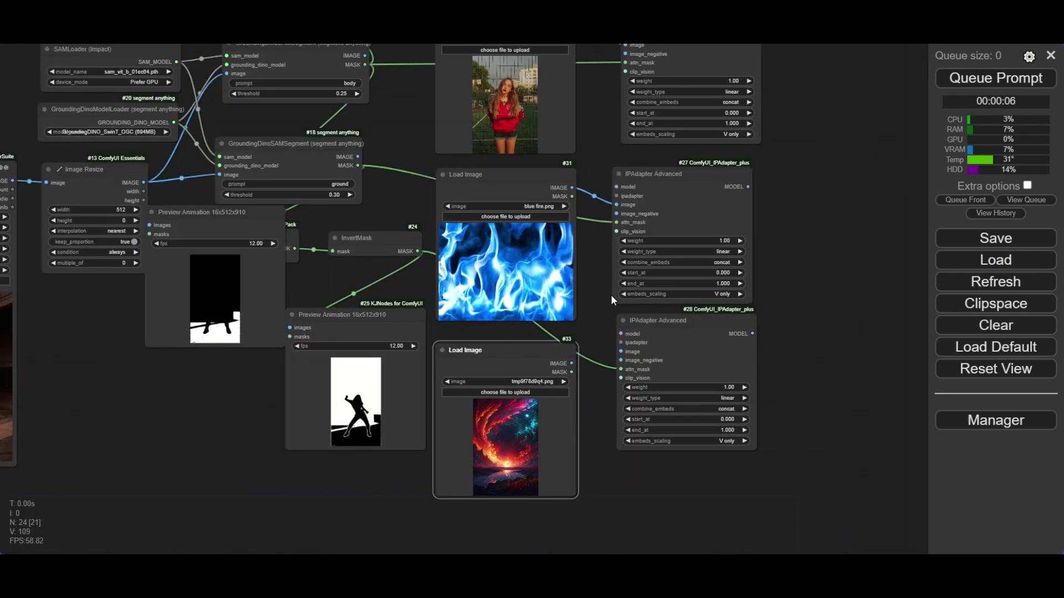
# - Insert a Prep Image For ClipVision node with crop_position pad between the soccer.jpg Load Image node and the body mask's IPAdapter Advanced node
pyautogui.scroll(3, 613, 300)
pyautogui.doubleClick(503, 247)
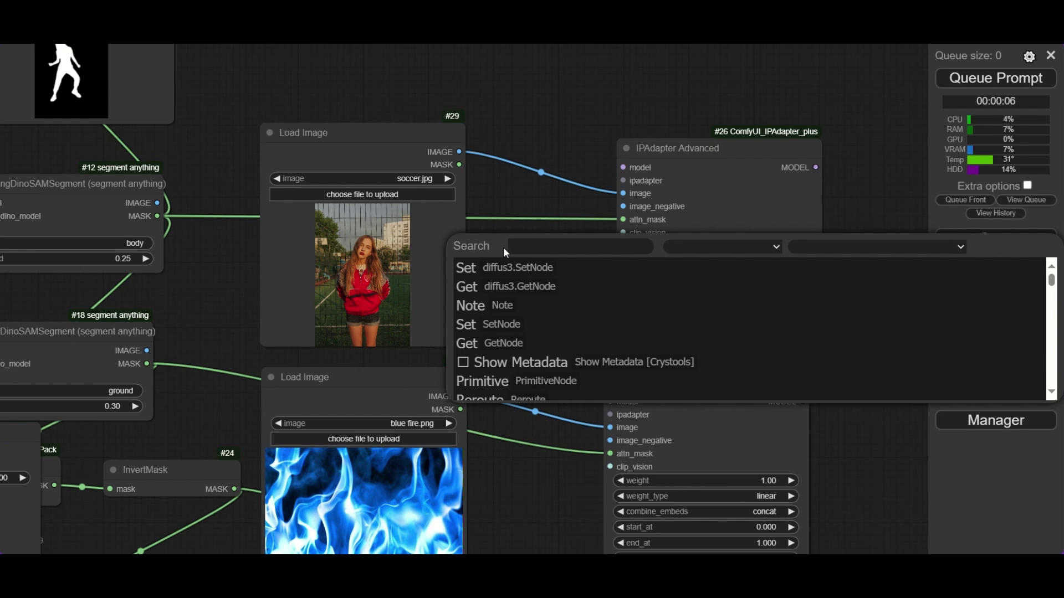
pyautogui.write('prep')
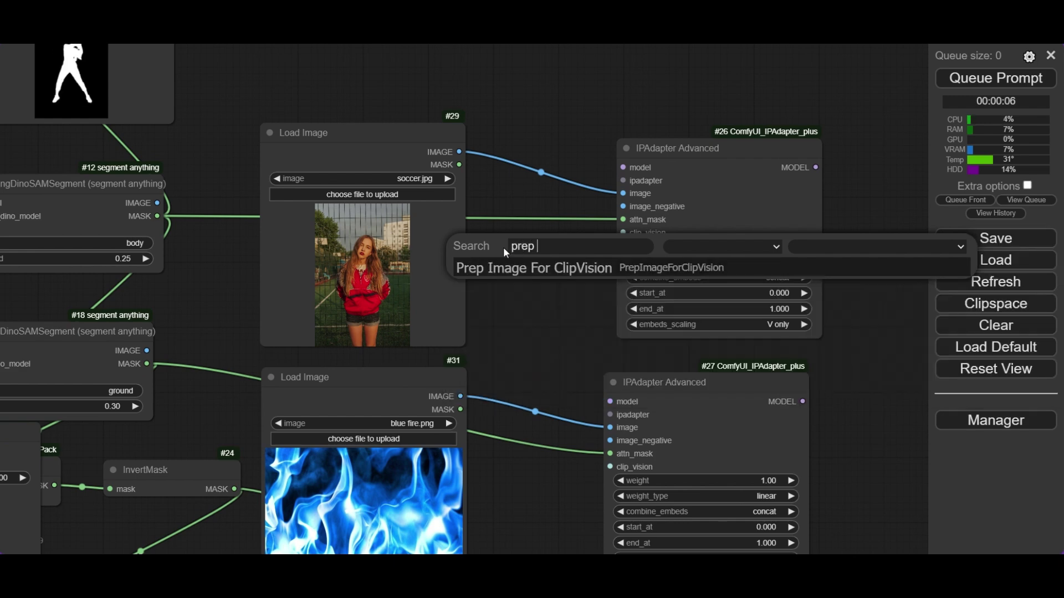
pyautogui.click(513, 268)
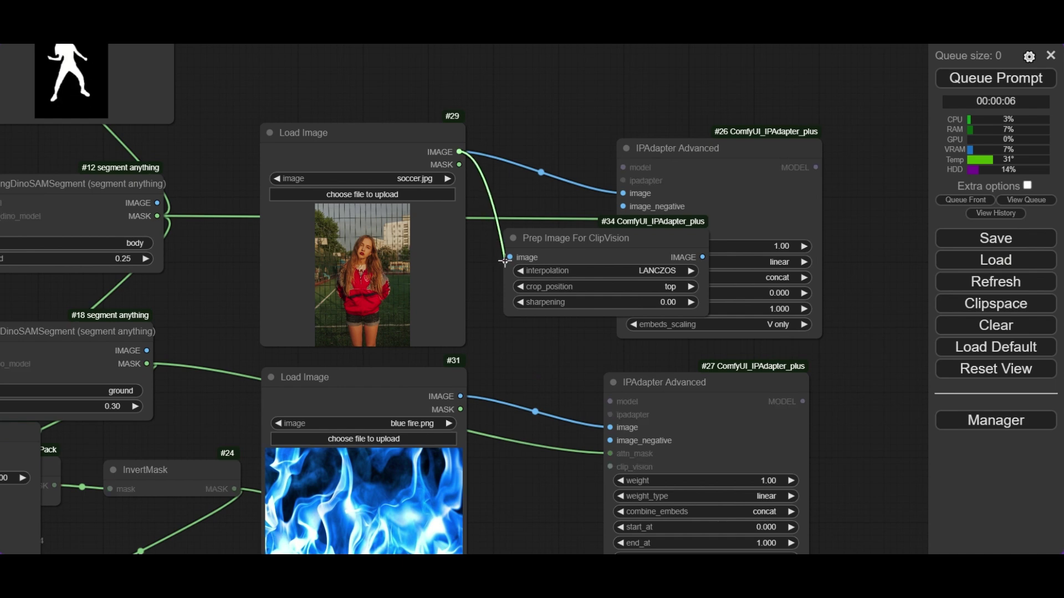
pyautogui.moveTo(565, 248); pyautogui.dragTo(513, 241)
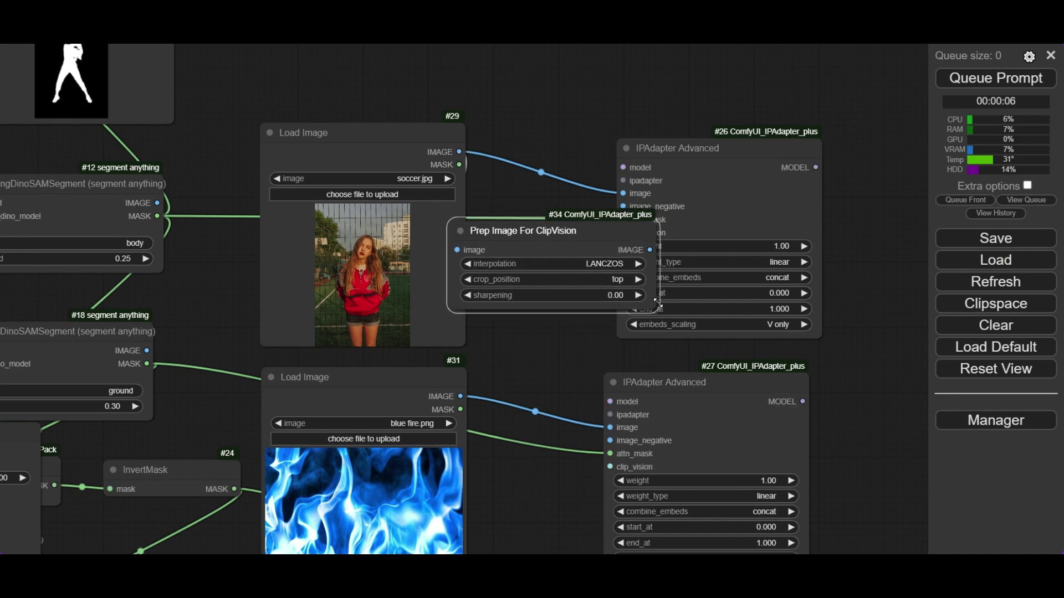
pyautogui.moveTo(657, 303); pyautogui.dragTo(623, 194)
pyautogui.click(548, 278)
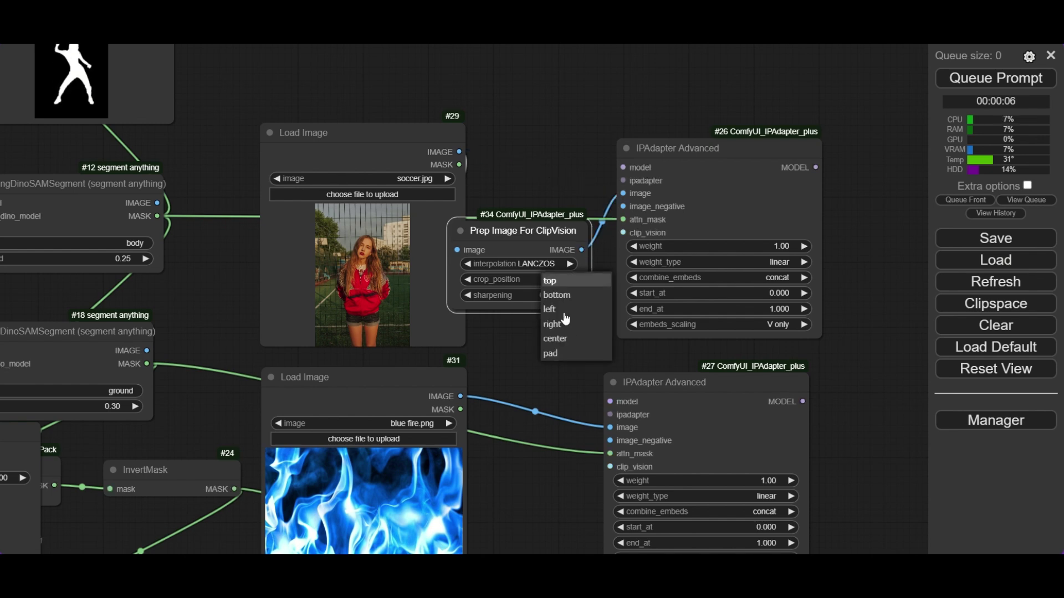
pyautogui.click(578, 353)
# - Insert a copy of the Prep Image For ClipVision node between the blue fire.png image and its IPAdapter Advanced node, with crop_position center
pyautogui.moveTo(519, 240); pyautogui.dragTo(517, 240)
pyautogui.hotkey('ctrl', 'c')
pyautogui.hotkey('ctrl', 'v')
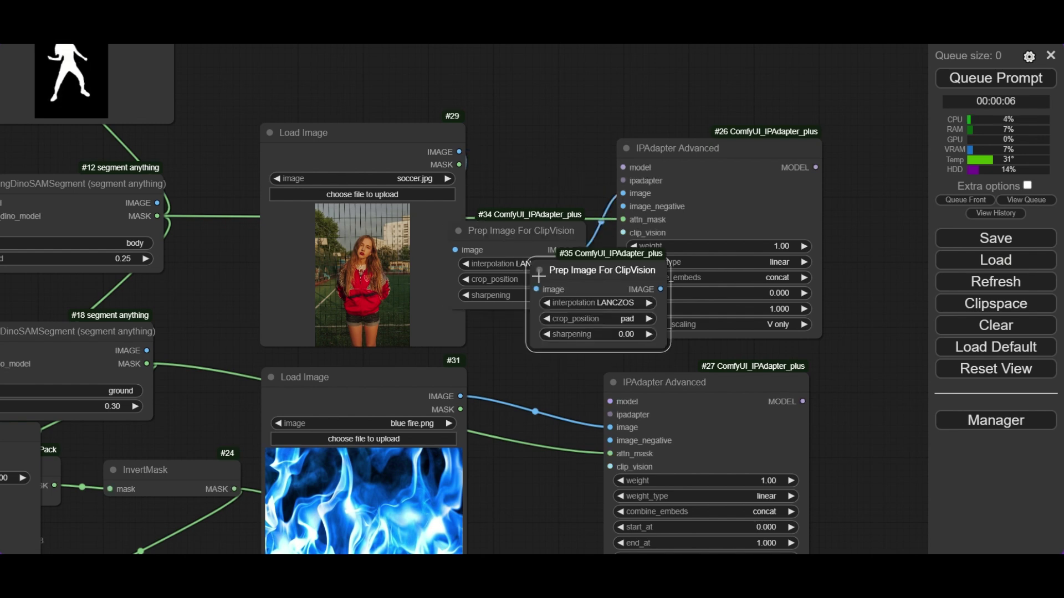
pyautogui.moveTo(552, 272); pyautogui.dragTo(507, 398)
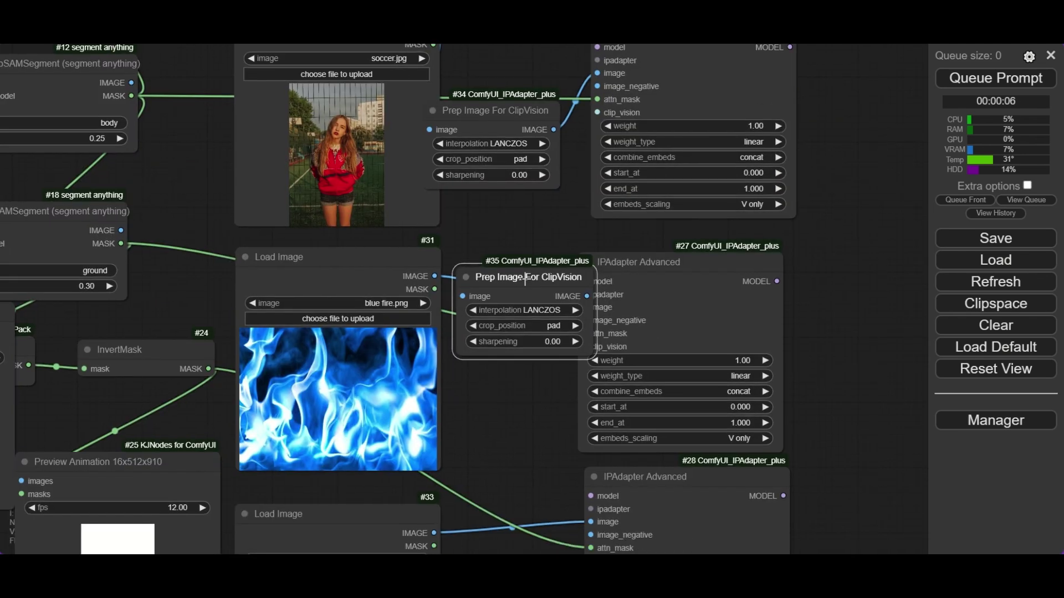
pyautogui.moveTo(435, 276); pyautogui.dragTo(462, 296)
pyautogui.moveTo(523, 280); pyautogui.dragTo(493, 309)
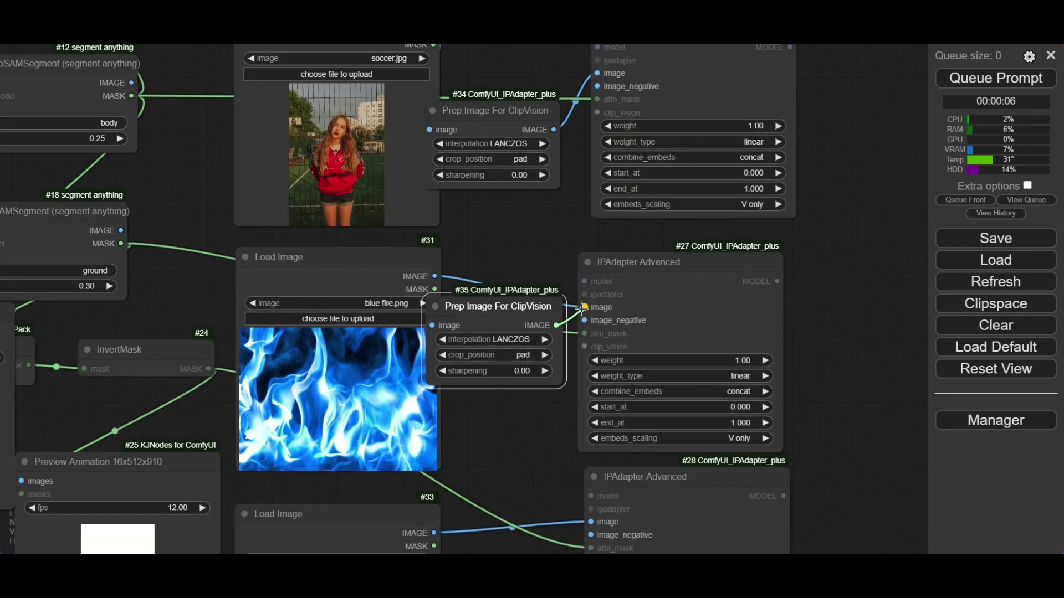
pyautogui.scroll(1, 519, 355)
pyautogui.click(519, 355)
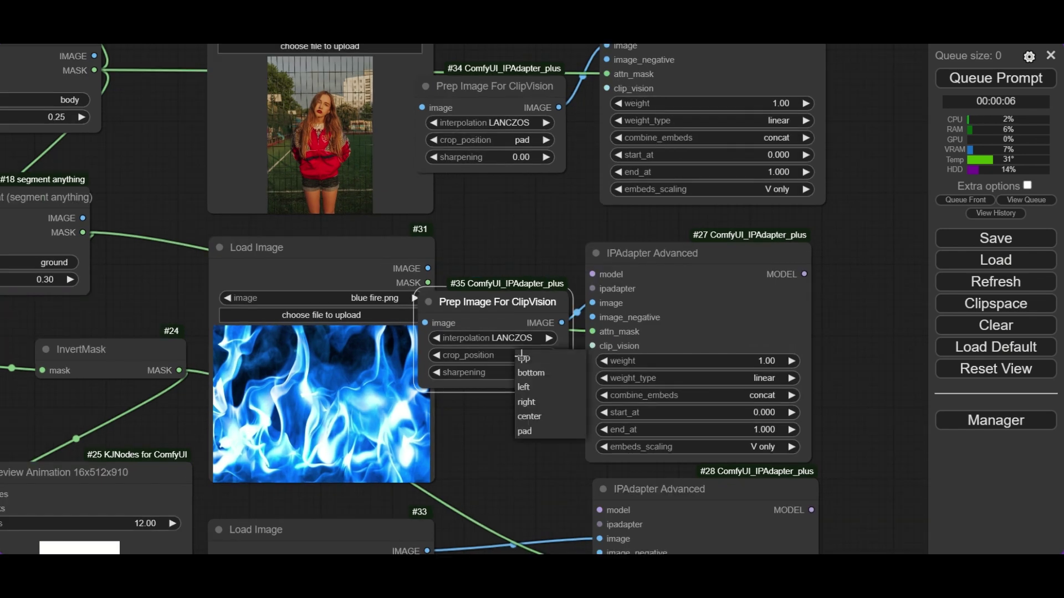
pyautogui.click(535, 418)
# - Insert a third Prep Image For ClipVision node between the tmp9f78d9q4.png image and its IPAdapter Advanced node, with crop_position top
pyautogui.scroll(-4, 538, 333)
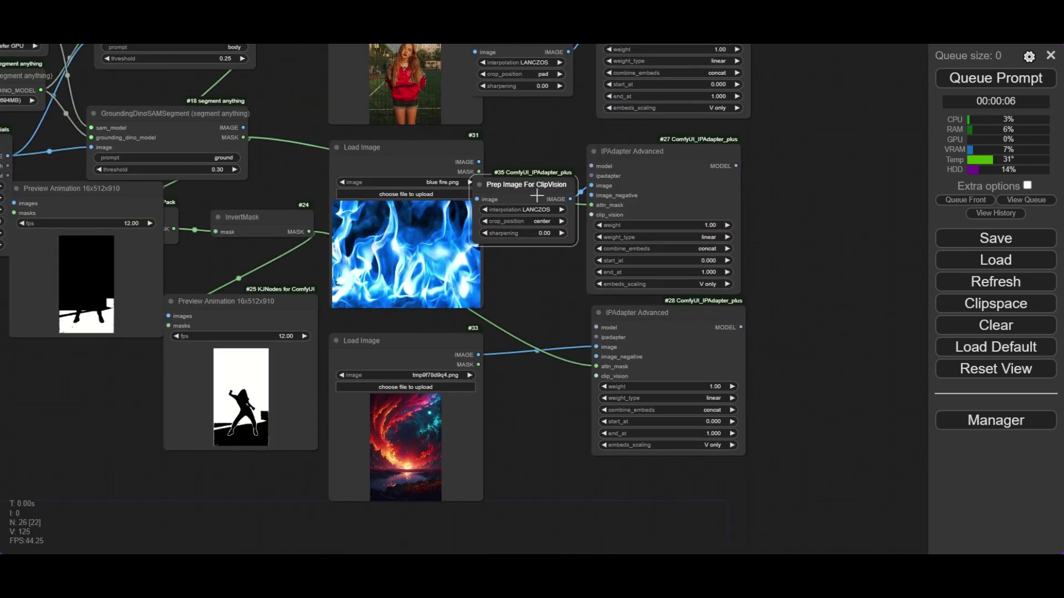
pyautogui.hotkey('ctrl', 'c')
pyautogui.hotkey('ctrl', 'v')
pyautogui.moveTo(548, 222); pyautogui.dragTo(487, 395)
pyautogui.scroll(5, 553, 398)
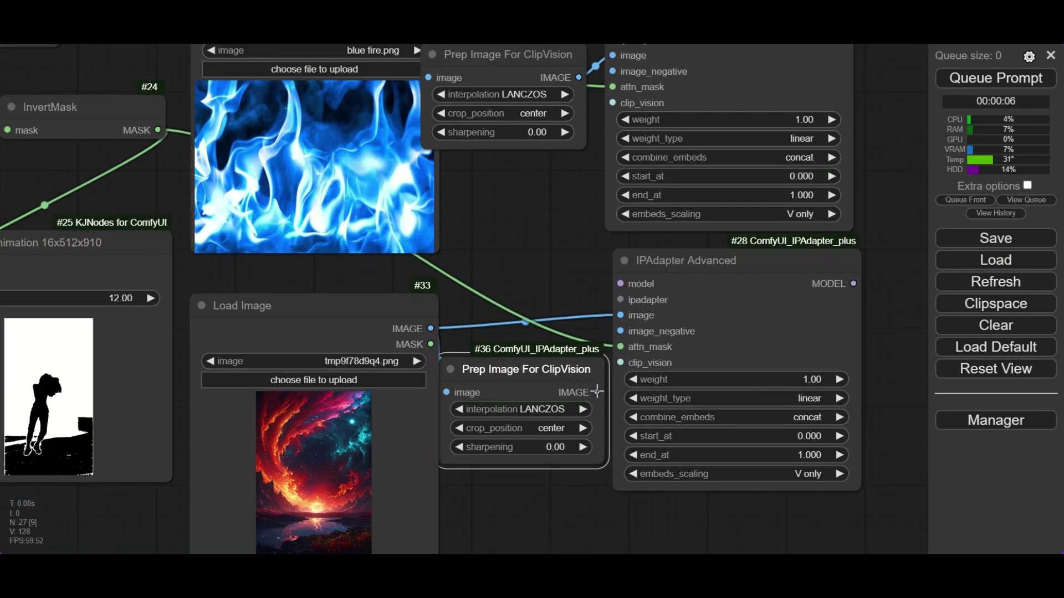
pyautogui.moveTo(597, 392); pyautogui.dragTo(615, 314)
pyautogui.click(553, 428)
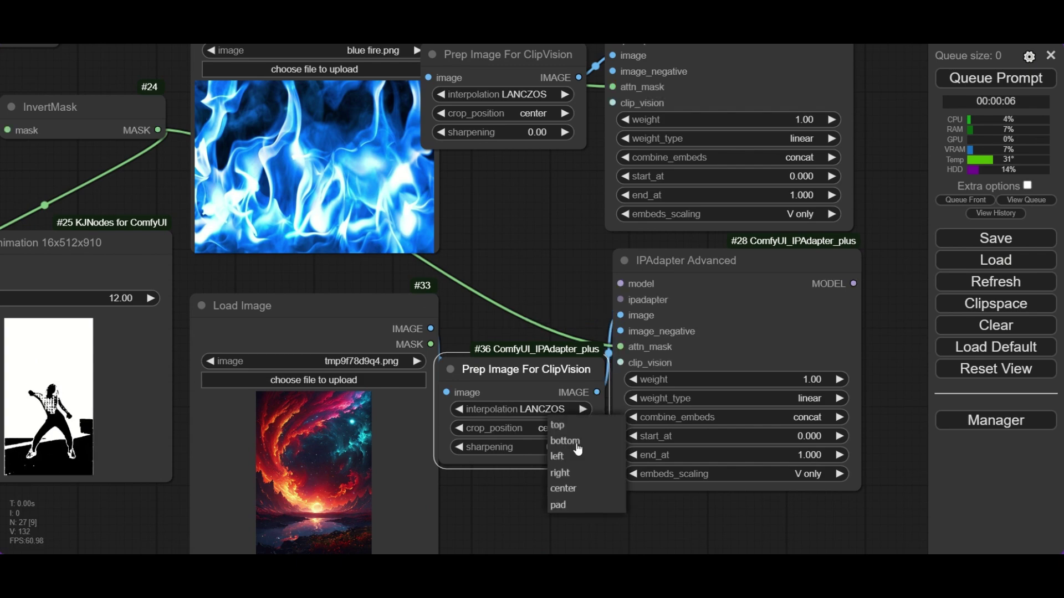
pyautogui.click(571, 427)
# - Add an IPAdapter Unified Loader feeding the body mask's IPAdapter Advanced ipadapter input and set its preset to PLUS (high strength)
pyautogui.scroll(-10, 539, 242)
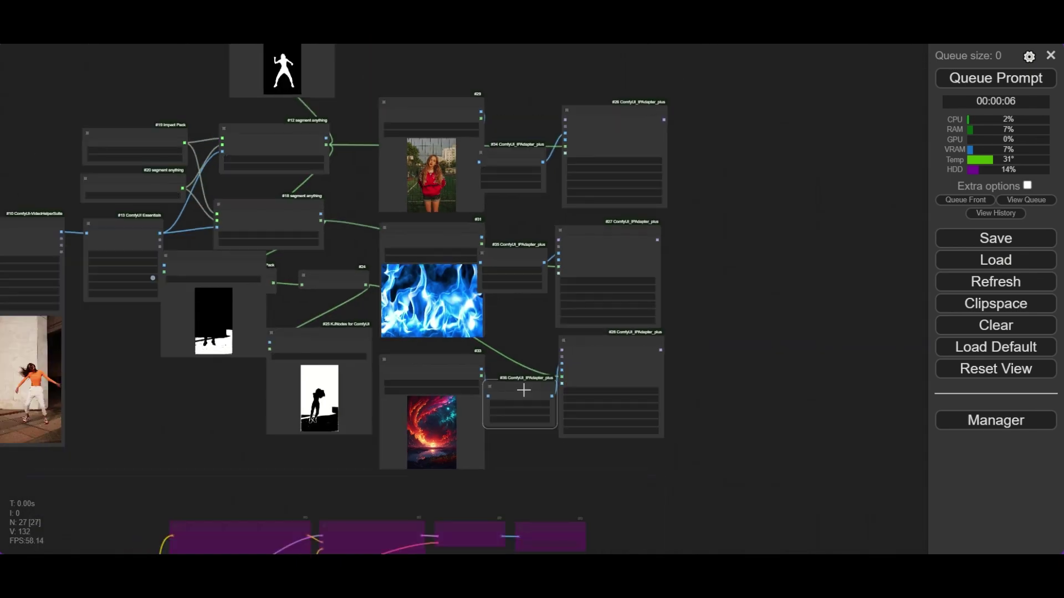
pyautogui.moveTo(531, 215); pyautogui.dragTo(455, 126)
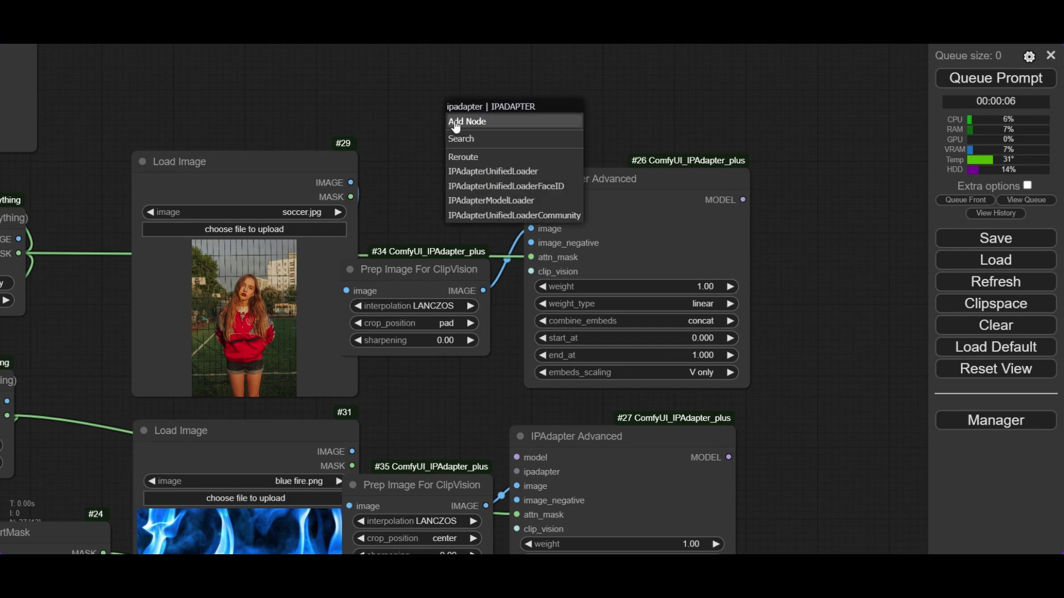
pyautogui.click(492, 171)
pyautogui.moveTo(532, 116); pyautogui.dragTo(347, 96)
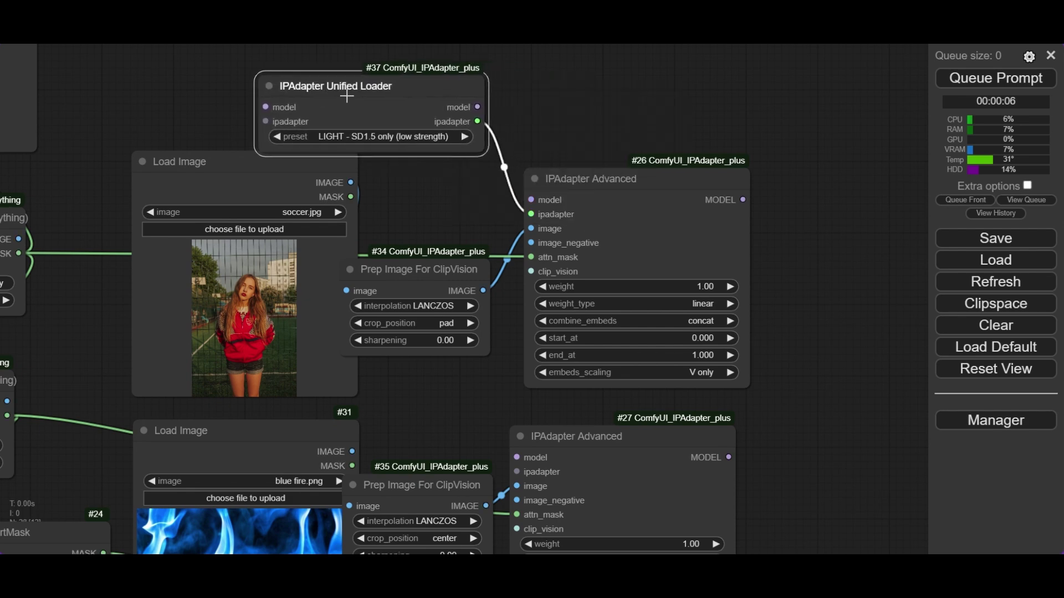
pyautogui.click(408, 136)
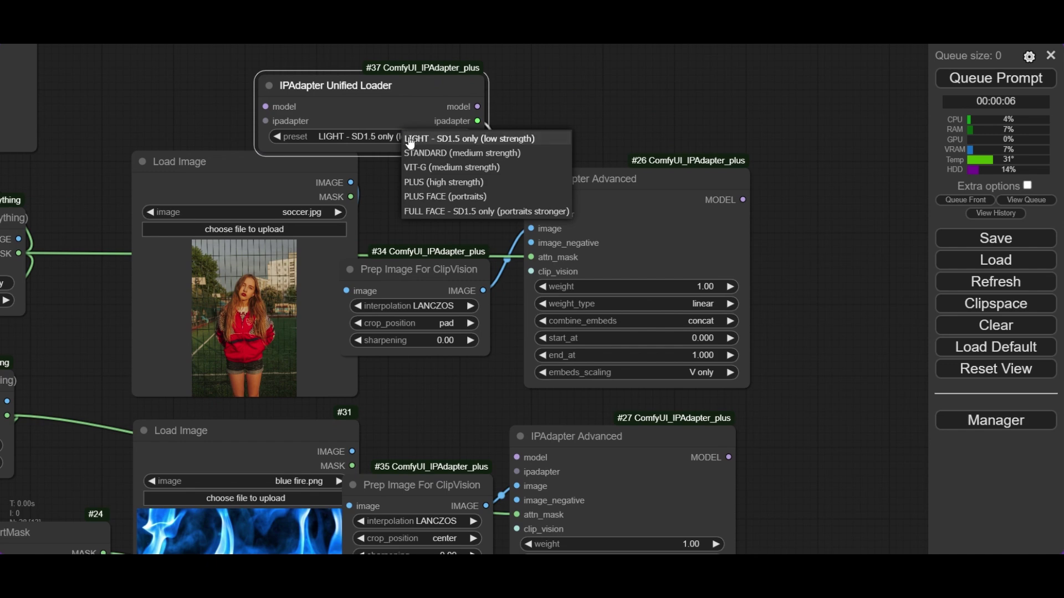
pyautogui.click(452, 186)
# - Connect the IPAdapter Unified Loader's ipadapter output to the ipadapter inputs of the second and third IPAdapter Advanced nodes
pyautogui.moveTo(539, 92); pyautogui.dragTo(417, 72)
pyautogui.scroll(-1, 435, 86)
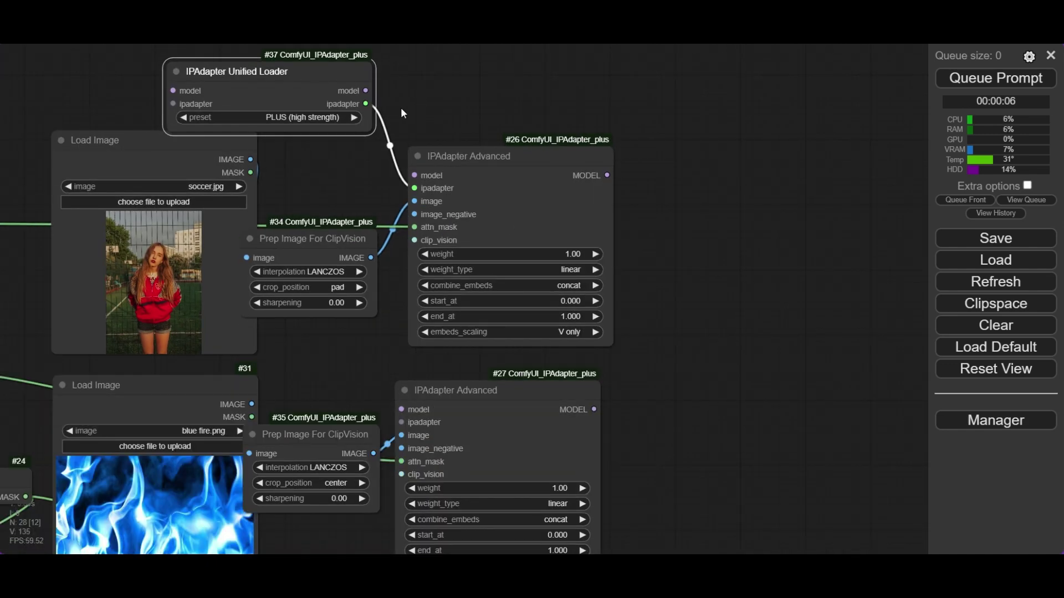
pyautogui.moveTo(367, 104); pyautogui.dragTo(401, 416)
pyautogui.scroll(-2, 518, 308)
pyautogui.moveTo(671, 410); pyautogui.dragTo(649, 309)
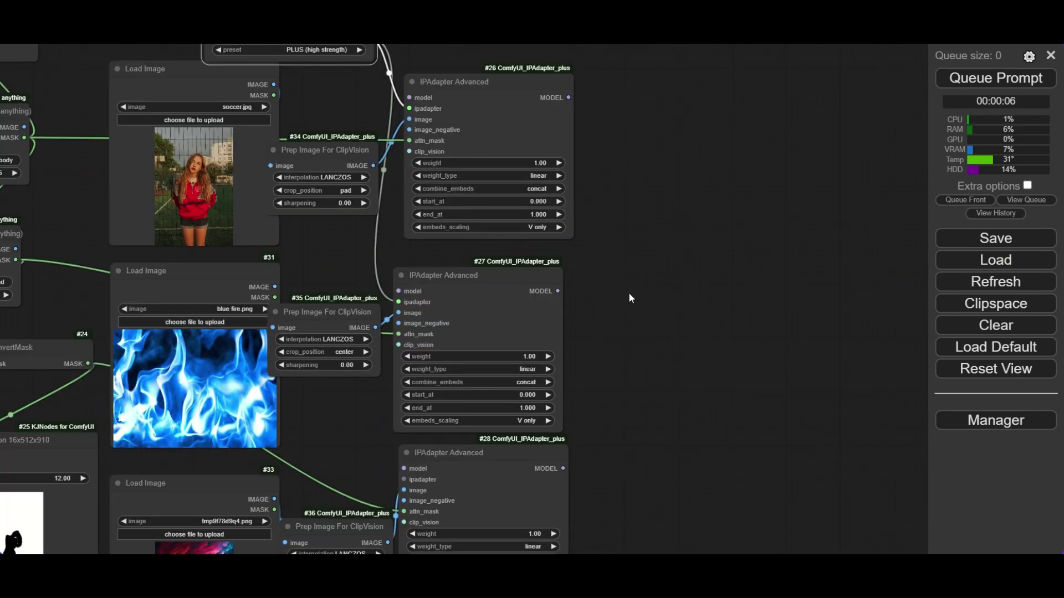
pyautogui.moveTo(337, 53); pyautogui.dragTo(403, 479)
# - Connect the IPAdapter Unified Loader's model output to the model input of the first IPAdapter Advanced node
pyautogui.moveTo(686, 228); pyautogui.dragTo(773, 390)
pyautogui.moveTo(374, 317); pyautogui.dragTo(363, 133)
pyautogui.moveTo(434, 156); pyautogui.dragTo(495, 258)
pyautogui.moveTo(763, 297); pyautogui.dragTo(682, 200)
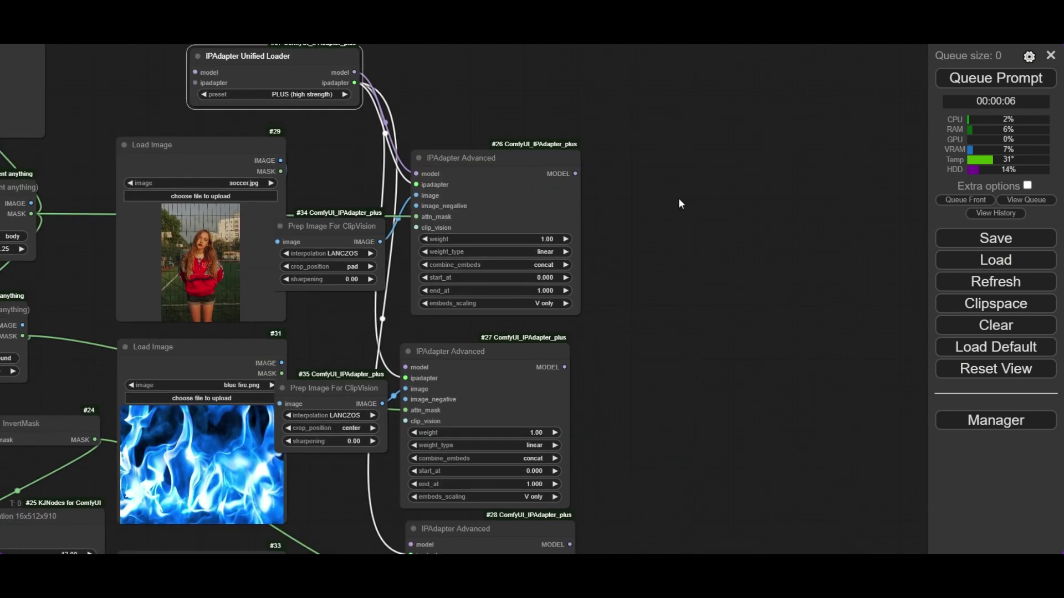
# - Chain the MODEL output of the first IPAdapter Advanced node into the second's model input, and the second's into the third's
pyautogui.moveTo(576, 169); pyautogui.dragTo(490, 311)
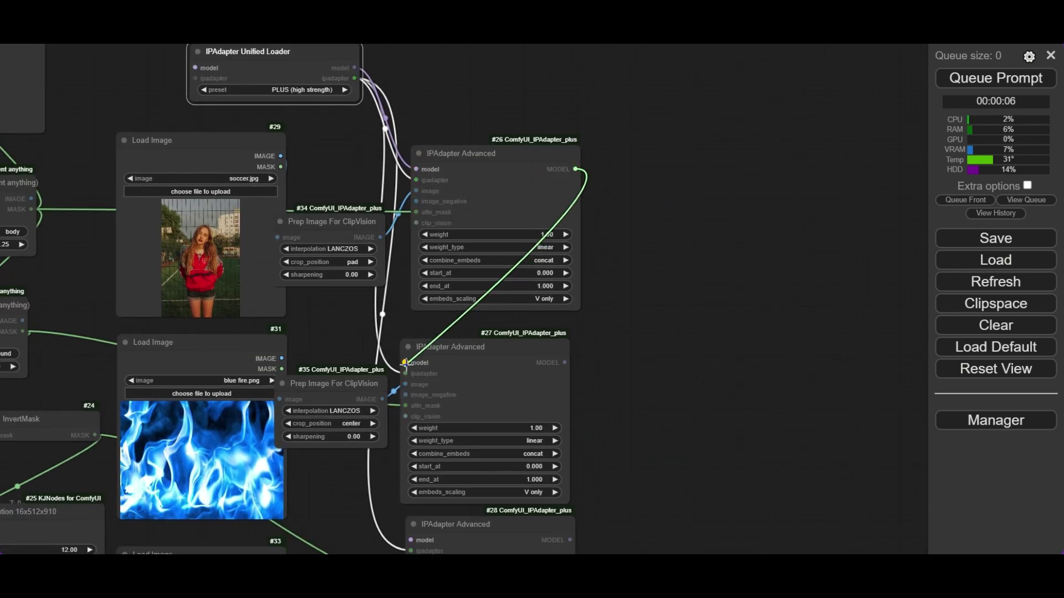
pyautogui.moveTo(411, 360); pyautogui.dragTo(410, 362)
pyautogui.moveTo(607, 394); pyautogui.dragTo(622, 255)
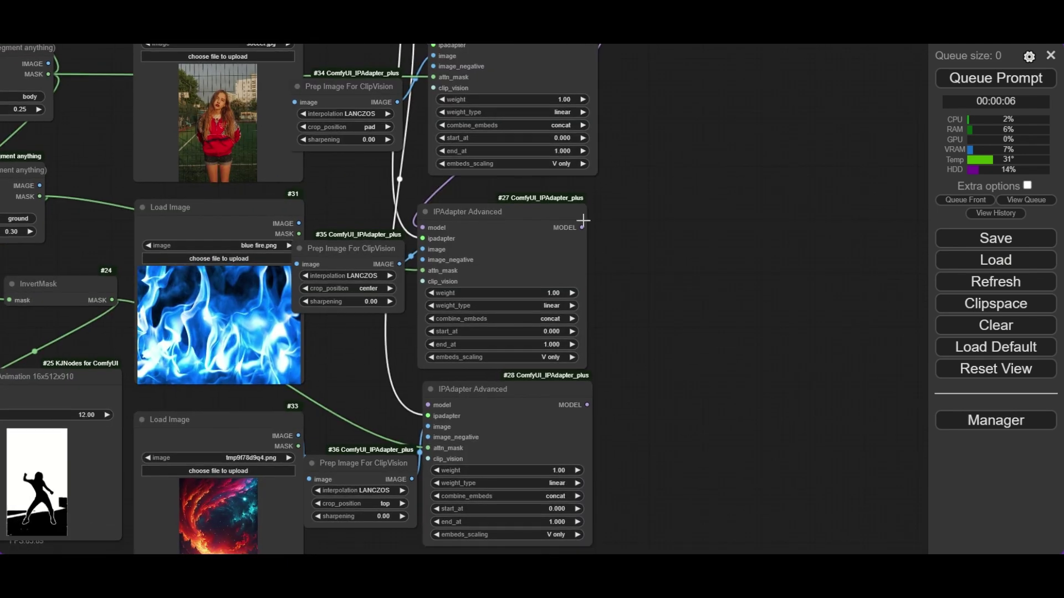
pyautogui.moveTo(582, 227); pyautogui.dragTo(427, 405)
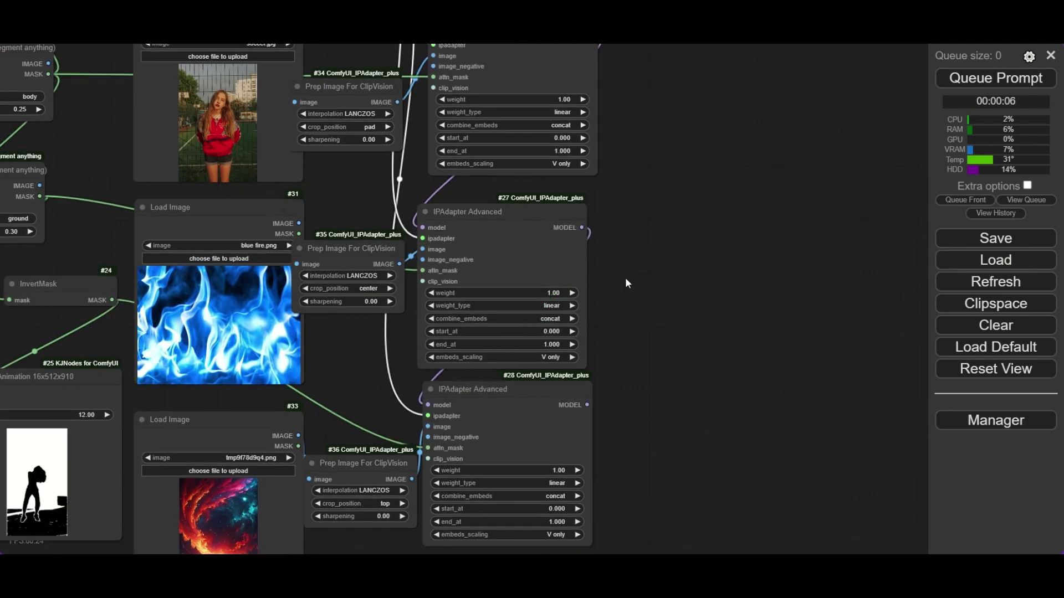
# - Move the IPAdapter Unified Loader node below the image nodes, just above the bypassed text prompt and KSampler nodes
pyautogui.scroll(-3, 626, 280)
pyautogui.moveTo(711, 276); pyautogui.dragTo(765, 331)
pyautogui.moveTo(421, 80); pyautogui.dragTo(420, 482)
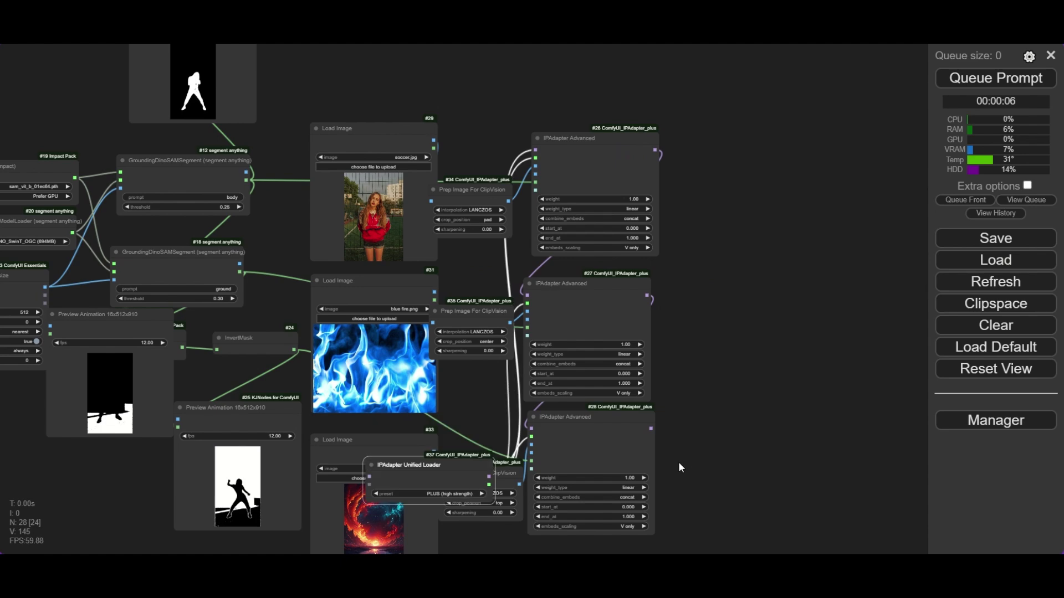
pyautogui.moveTo(713, 368); pyautogui.dragTo(787, 84)
pyautogui.moveTo(481, 180); pyautogui.dragTo(283, 301)
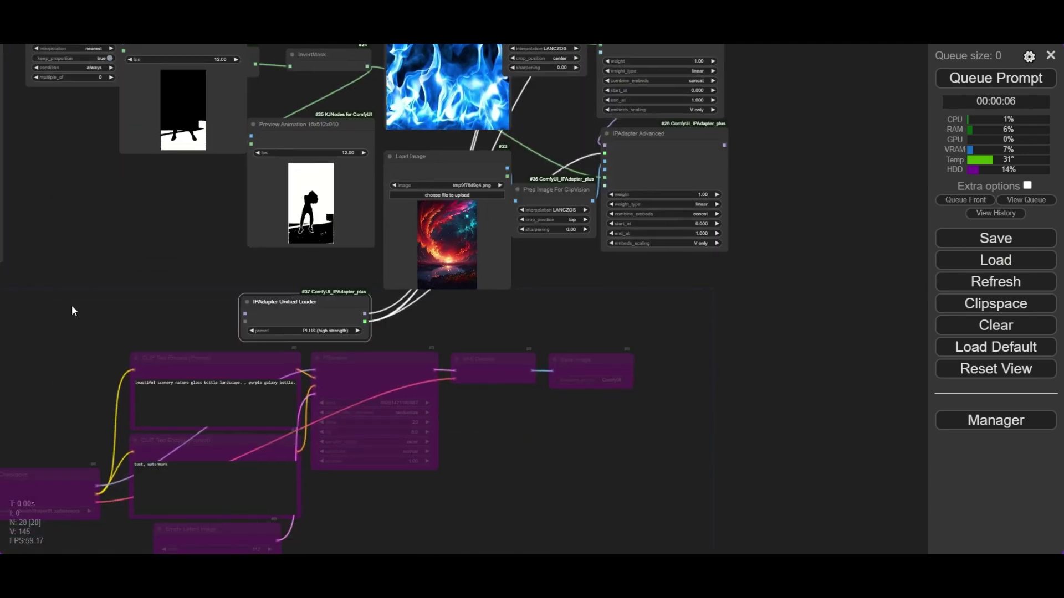
# - Re-enable the bypassed Load Checkpoint node and connect its MODEL output to the IPAdapter Unified Loader's model input
pyautogui.moveTo(73, 310); pyautogui.dragTo(285, 237)
pyautogui.scroll(2, 250, 399)
pyautogui.click(240, 435)
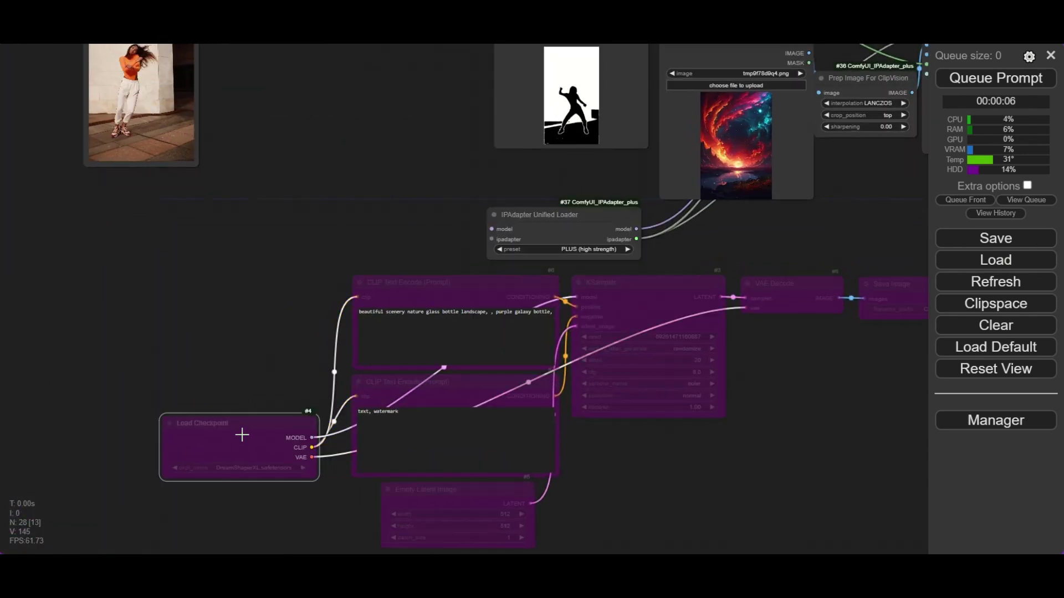
pyautogui.hotkey('ctrl', 'b')
pyautogui.moveTo(312, 438); pyautogui.dragTo(491, 229)
pyautogui.moveTo(287, 277); pyautogui.dragTo(290, 247)
pyautogui.moveTo(238, 333); pyautogui.dragTo(351, 261)
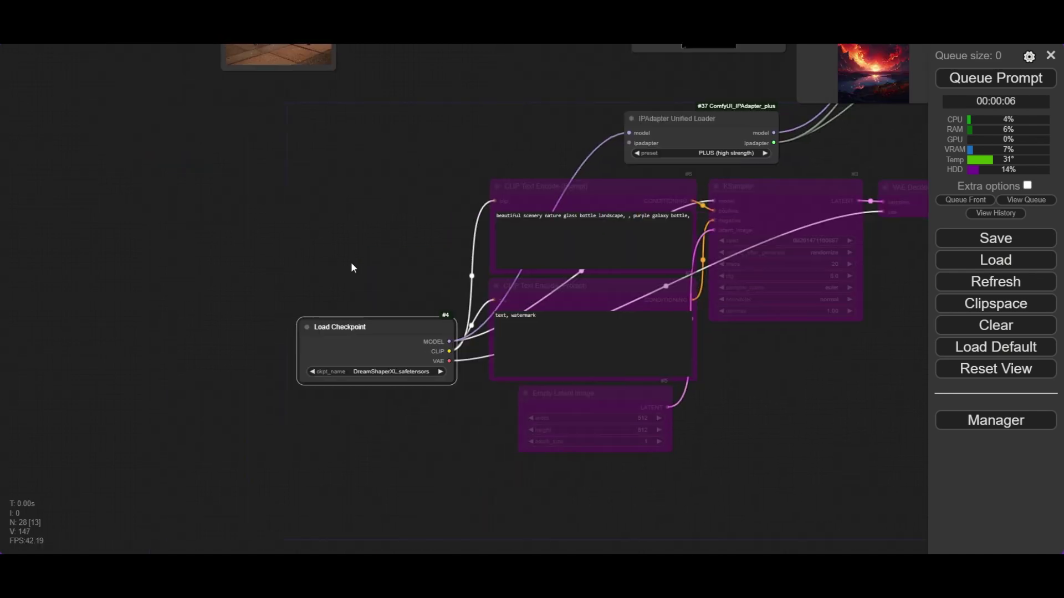
pyautogui.scroll(10, 339, 340)
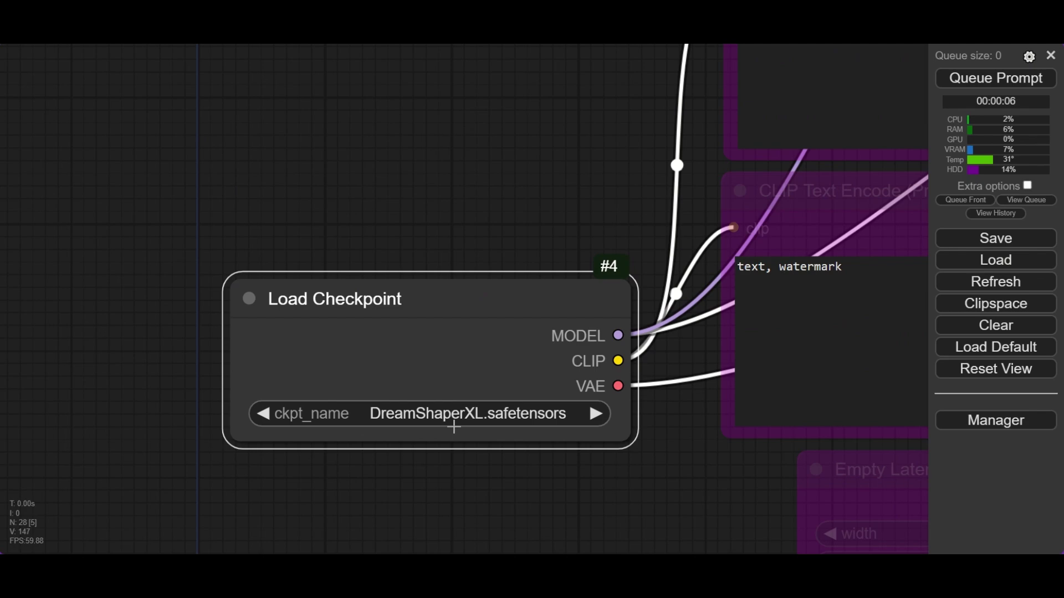
# - Set the Load Checkpoint node's checkpoint to juggernaut_reborn.safetensors
pyautogui.click(453, 426)
pyautogui.scroll(-1, 452, 435)
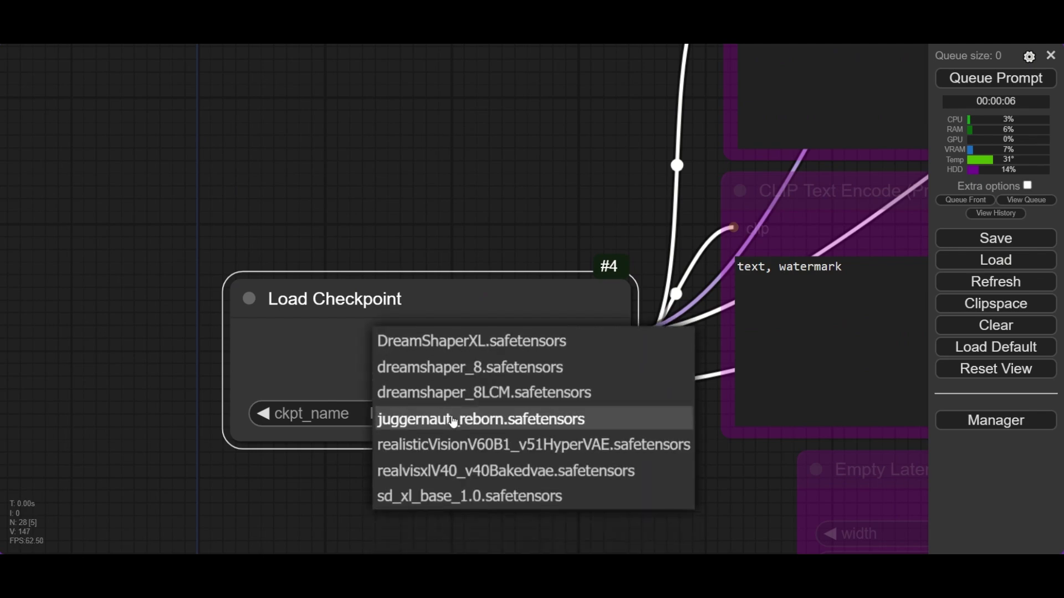
pyautogui.click(454, 421)
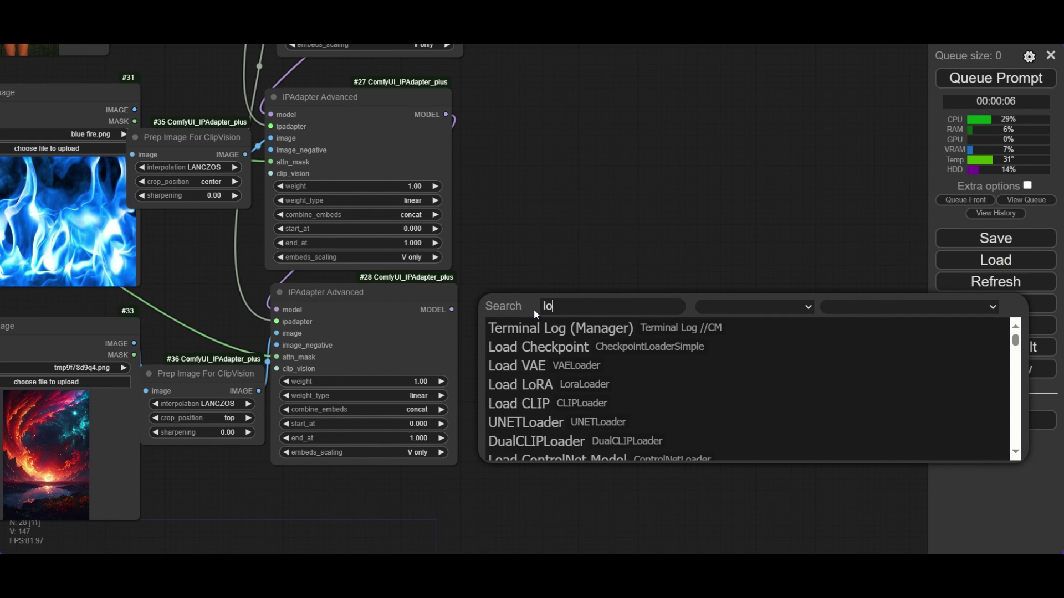
# - Add a LoraLoaderModelOnly node and connect the last IPAdapter Advanced node's MODEL output to its model input
pyautogui.write('ra')
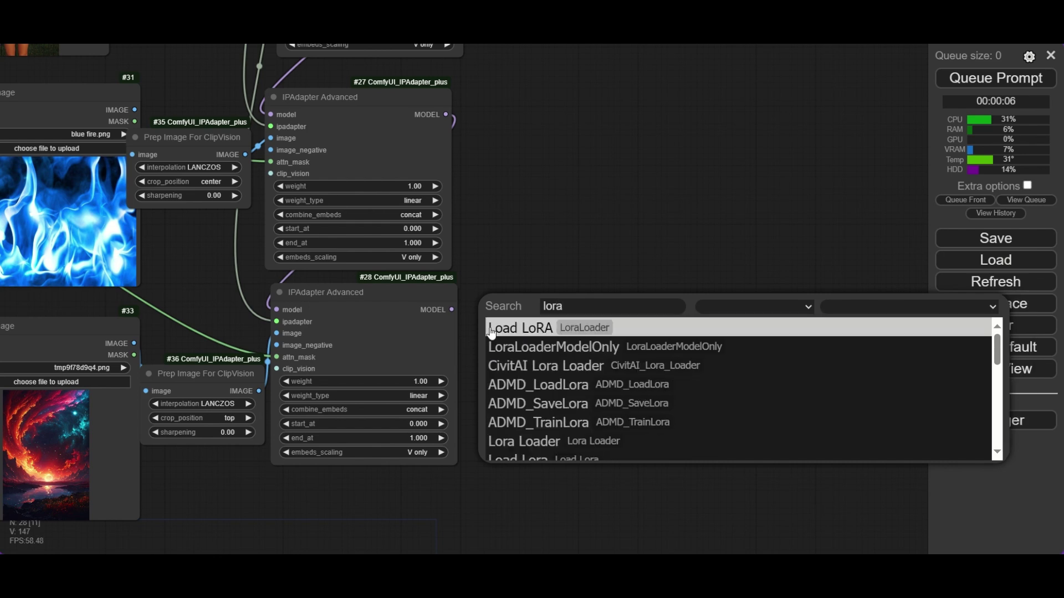
pyautogui.click(533, 347)
pyautogui.scroll(2, 533, 341)
pyautogui.moveTo(435, 302); pyautogui.dragTo(548, 313)
# - Choose AnimateLCM_sd15_t2v_lora.safetensors as the LoRA and move the LoraLoaderModelOnly node closer to the last IPAdapter Advanced node
pyautogui.click(644, 327)
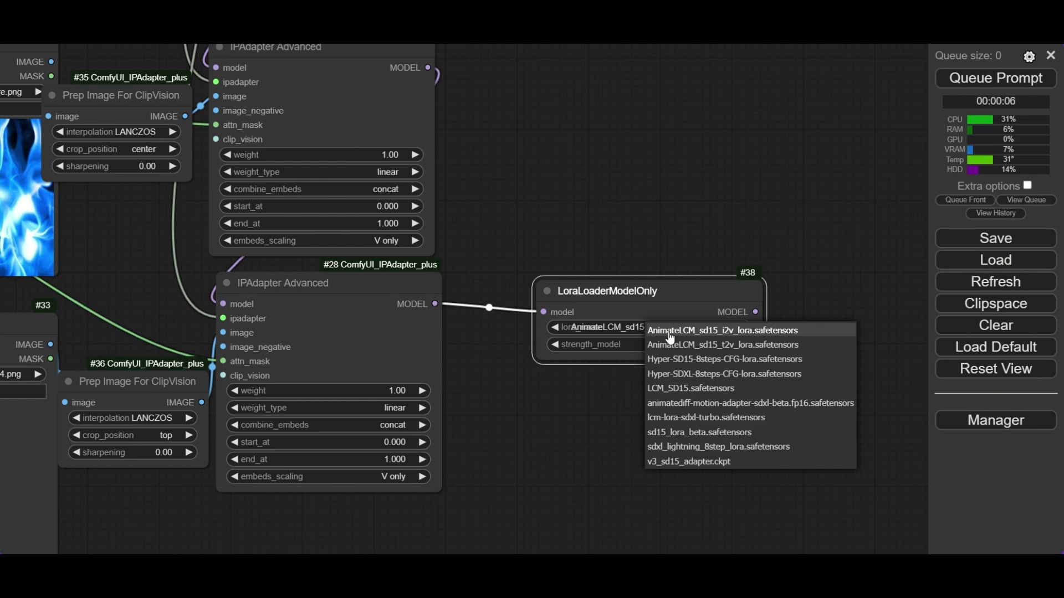
pyautogui.click(714, 349)
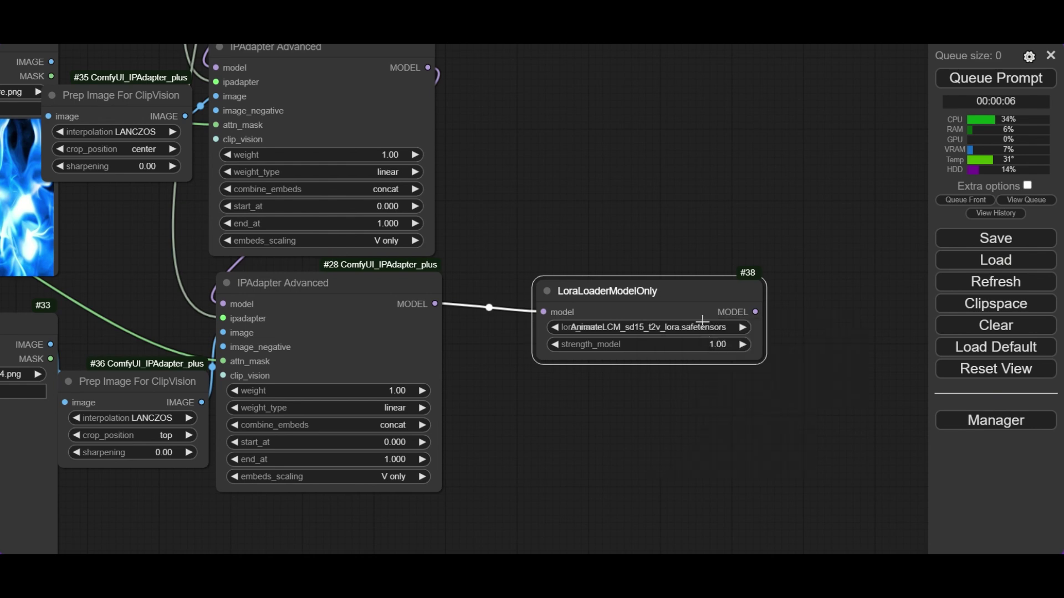
pyautogui.moveTo(674, 295); pyautogui.dragTo(620, 291)
# - Add a Use Evolved Sampling node and connect the LoraLoaderModelOnly node's MODEL output to its model input
pyautogui.moveTo(779, 299); pyautogui.dragTo(434, 246)
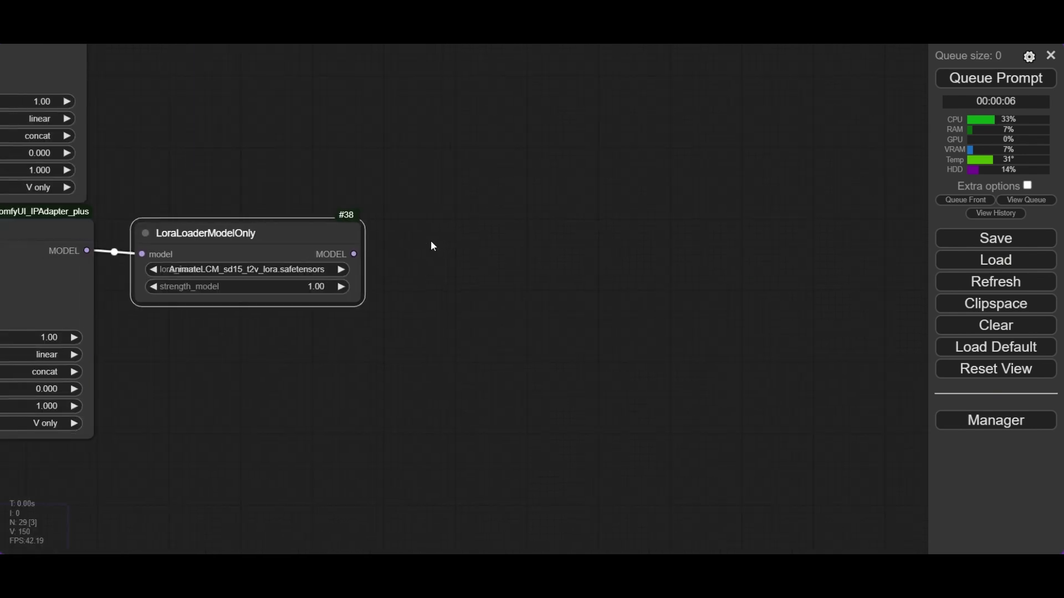
pyautogui.click(476, 243)
pyautogui.doubleClick(476, 243)
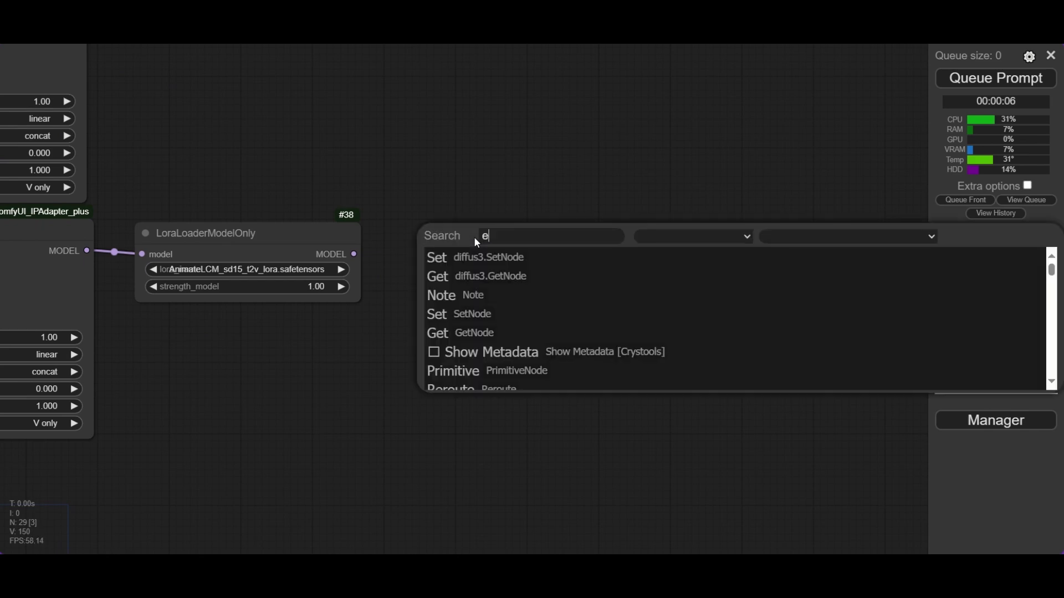
pyautogui.write('evolved')
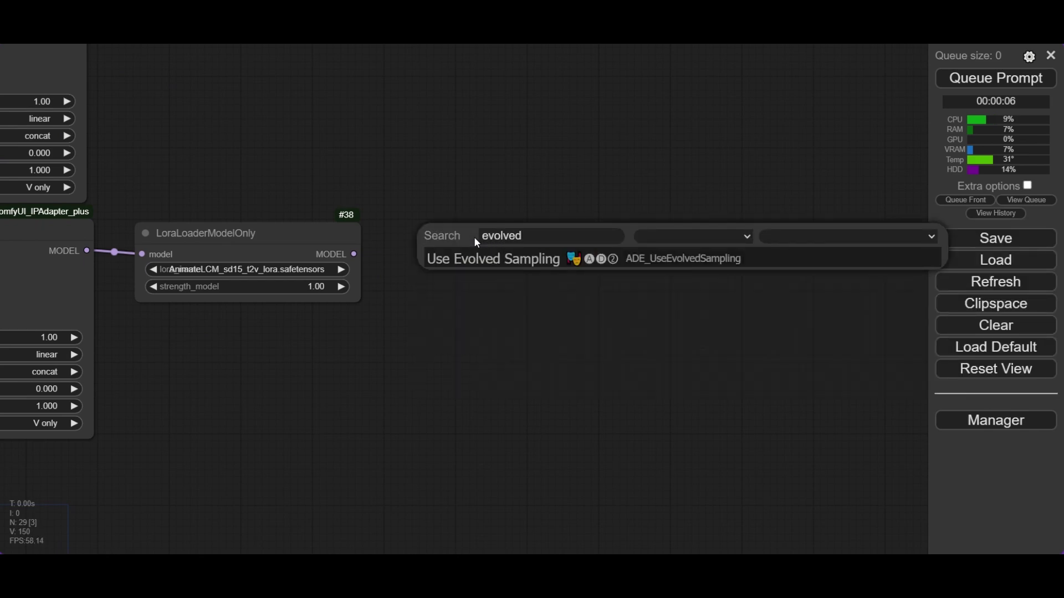
pyautogui.click(496, 260)
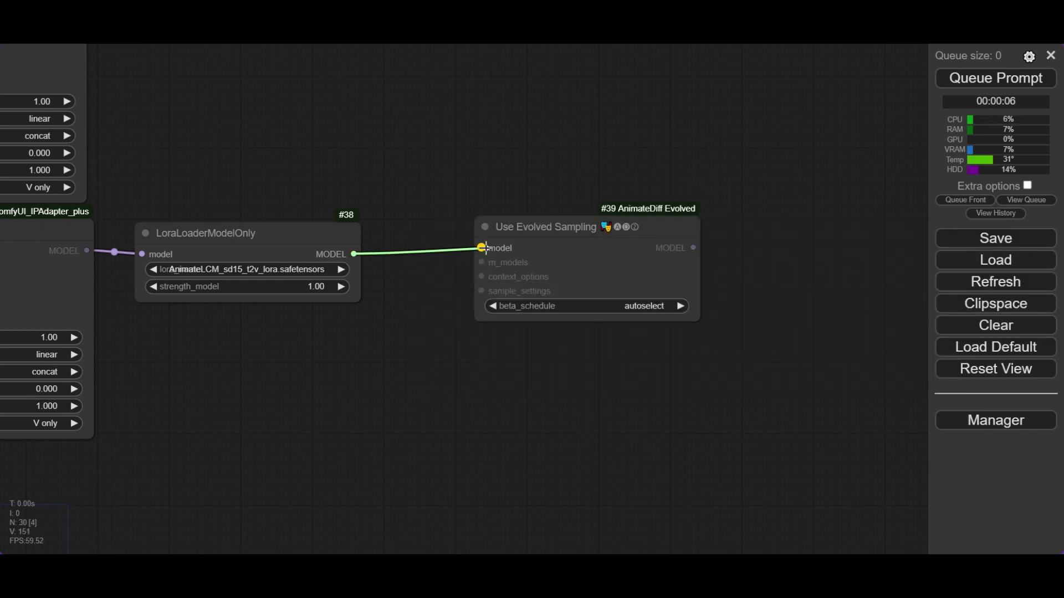
pyautogui.moveTo(485, 247); pyautogui.dragTo(483, 248)
# - Add an ADE_ApplyAnimateDiffModelSimple node feeding the m_models input of Use Evolved Sampling and place it directly above that node
pyautogui.moveTo(522, 179); pyautogui.dragTo(560, 147)
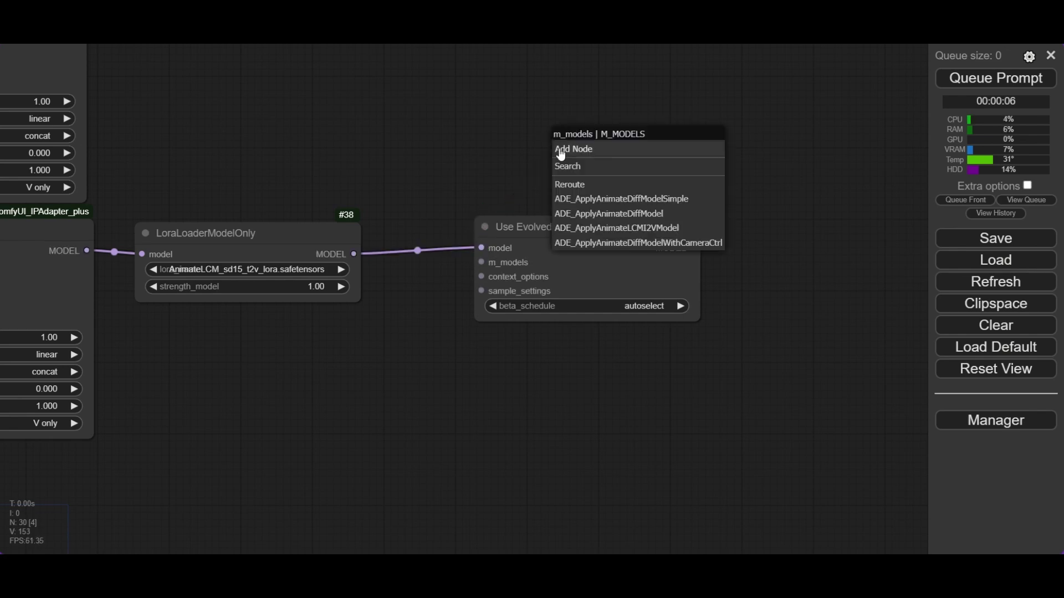
pyautogui.click(610, 200)
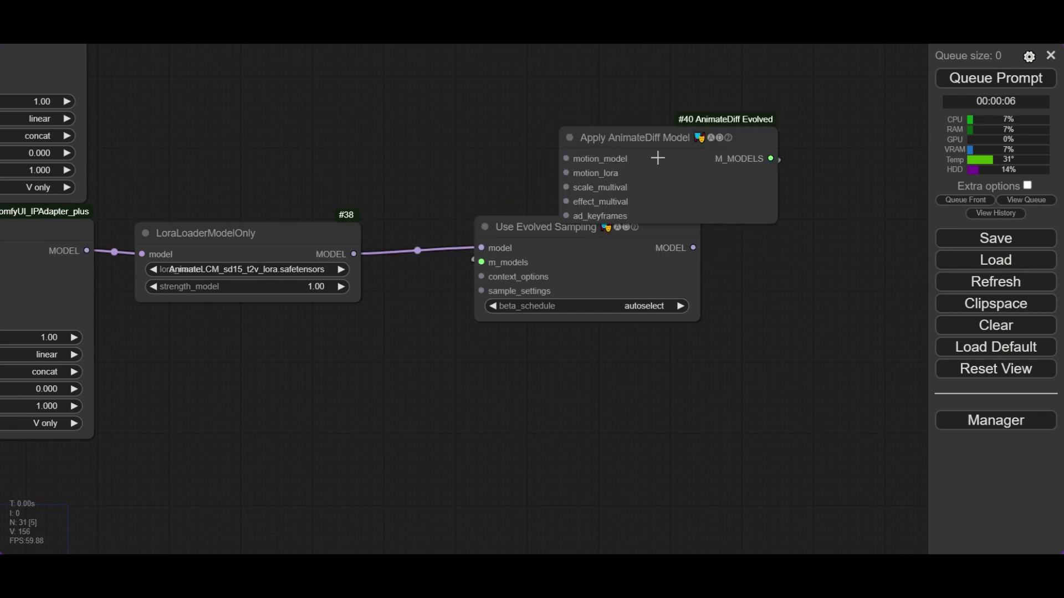
pyautogui.moveTo(651, 141); pyautogui.dragTo(556, 120)
pyautogui.moveTo(796, 136); pyautogui.dragTo(814, 249)
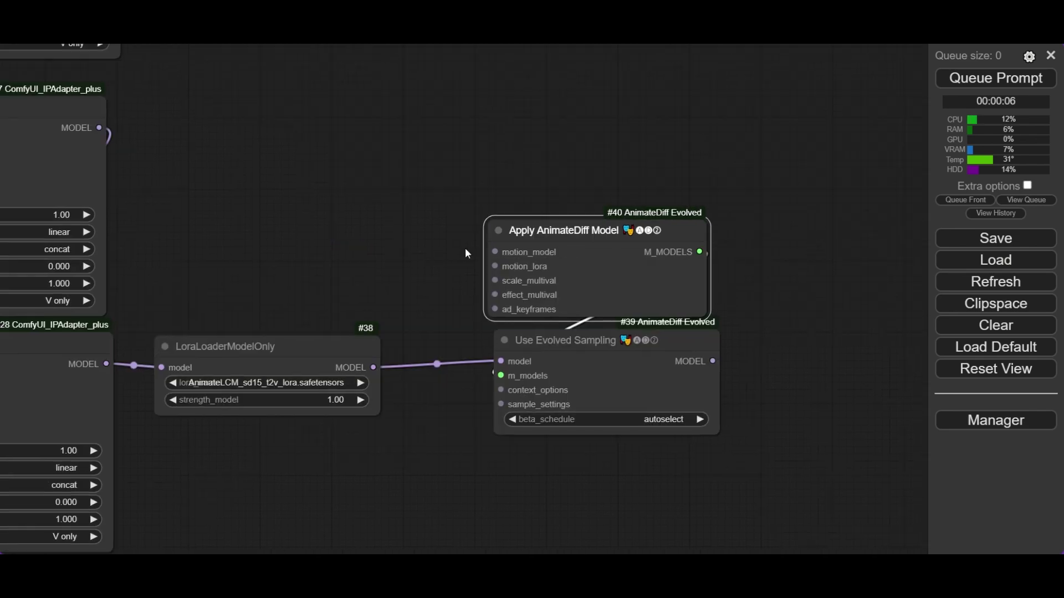
# - Add a Load AnimateDiff Model node feeding motion_model, place it above the Apply AnimateDiff Model node, and choose AnimateLCM_sd15_t2v.ckpt
pyautogui.moveTo(577, 181); pyautogui.dragTo(576, 182)
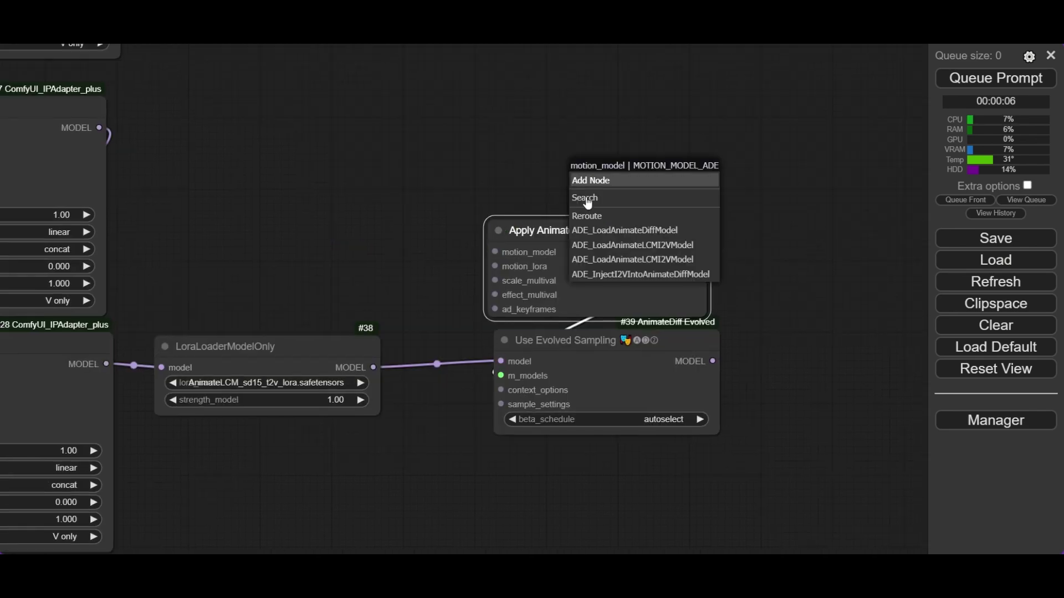
pyautogui.click(620, 231)
pyautogui.moveTo(656, 175); pyautogui.dragTo(570, 145)
pyautogui.scroll(9, 643, 172)
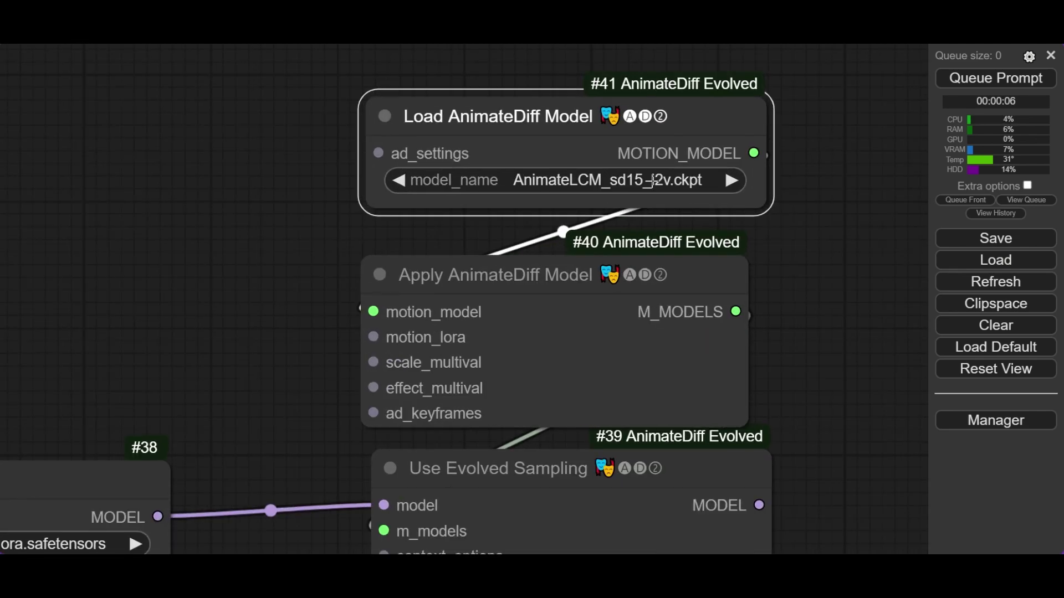
pyautogui.click(647, 180)
pyautogui.click(686, 164)
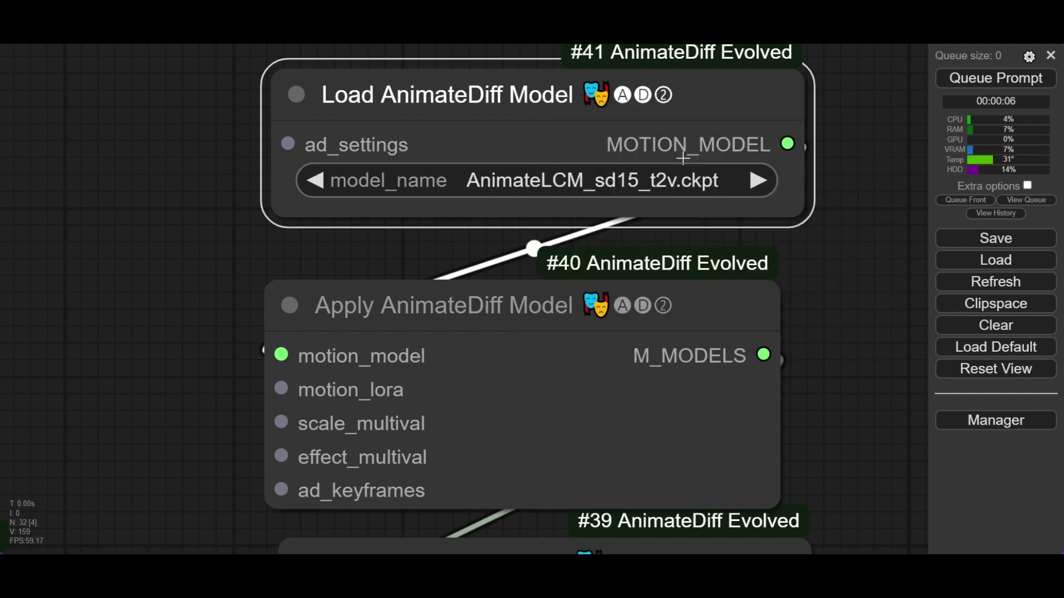
# - Add a Multival Dynamic node feeding the Apply AnimateDiff Model node's scale_multival input and set its float_val to 1.2
pyautogui.scroll(-8, 680, 158)
pyautogui.moveTo(498, 232); pyautogui.dragTo(555, 184)
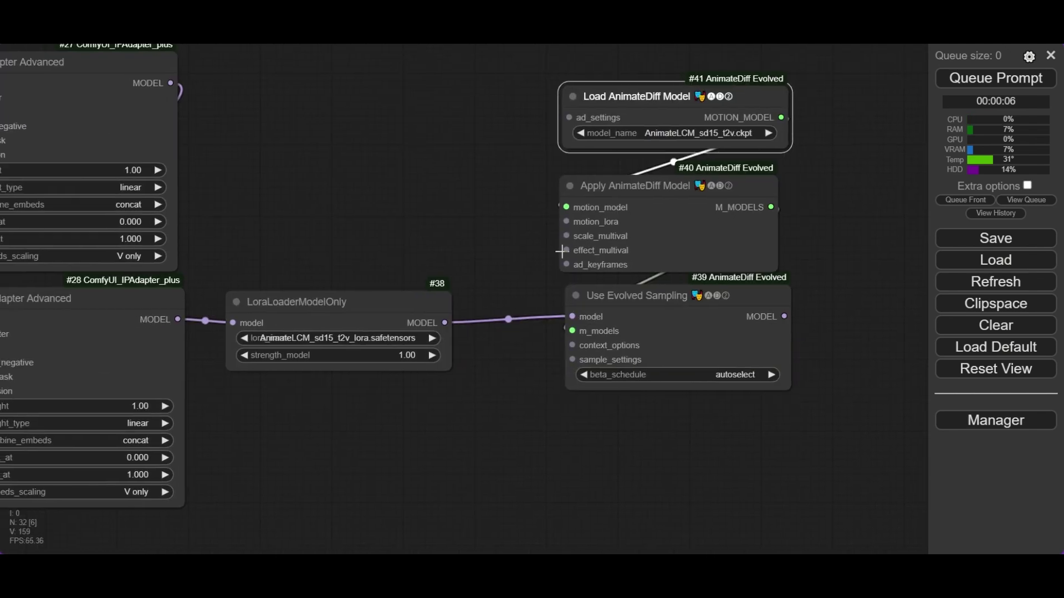
pyautogui.scroll(1, 564, 242)
pyautogui.moveTo(566, 235); pyautogui.dragTo(471, 223)
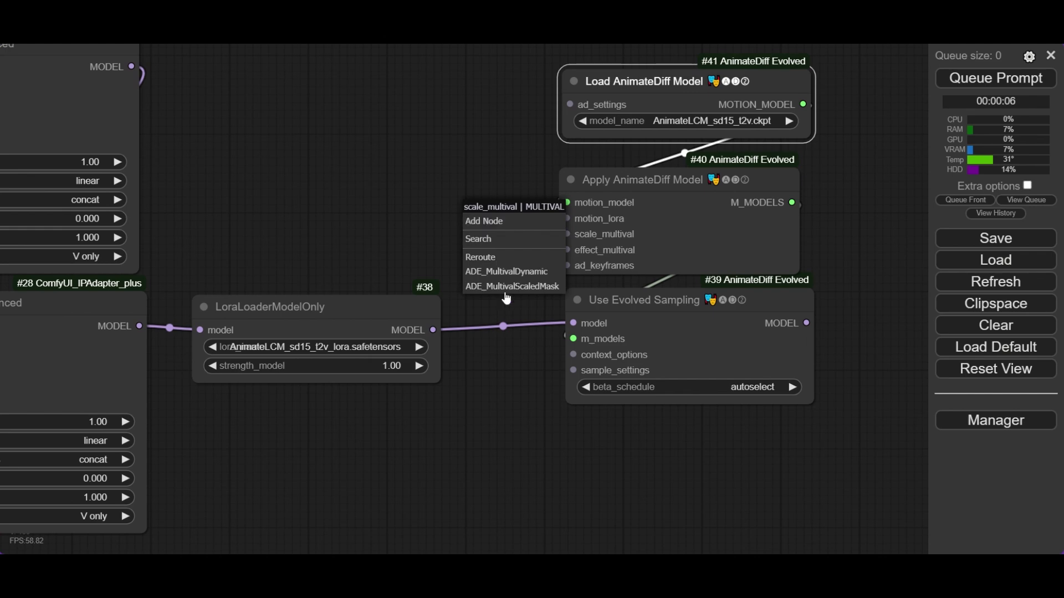
pyautogui.click(507, 271)
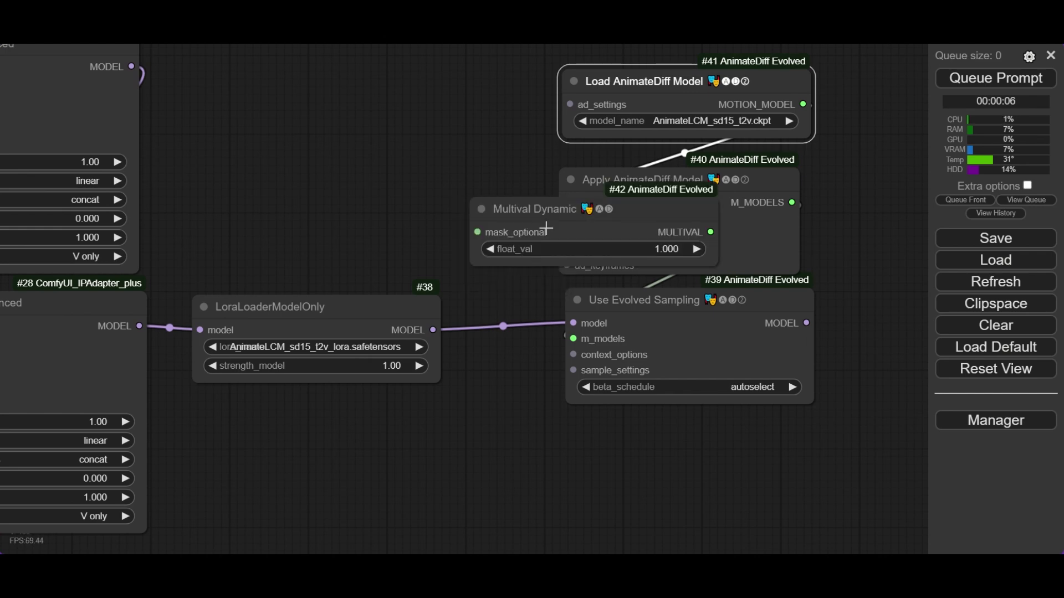
pyautogui.moveTo(572, 216); pyautogui.dragTo(356, 184)
pyautogui.doubleClick(462, 220)
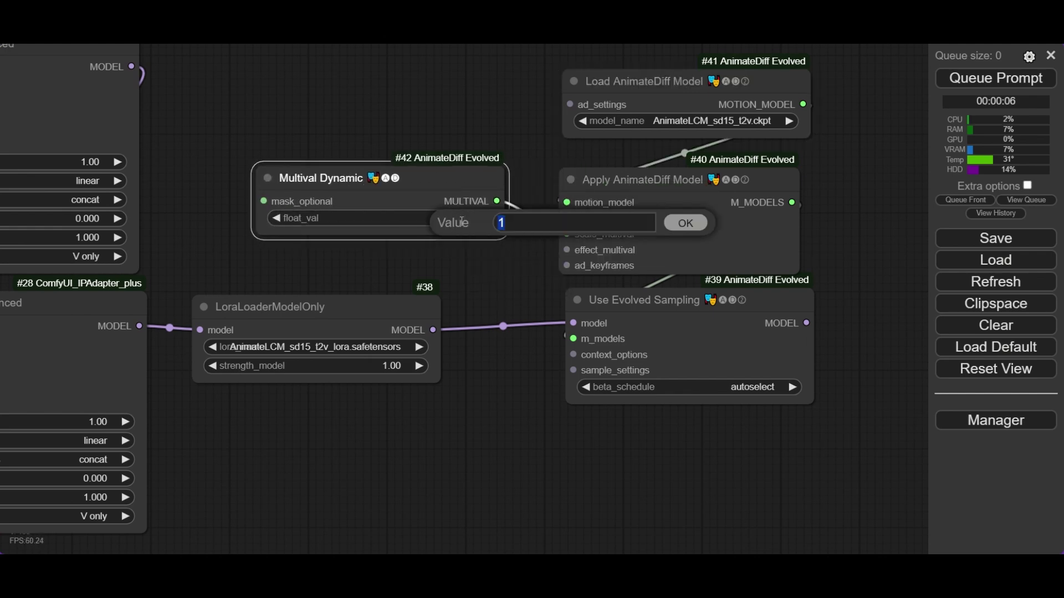
pyautogui.write('1.2')
pyautogui.press('Return')
pyautogui.scroll(-1, 461, 222)
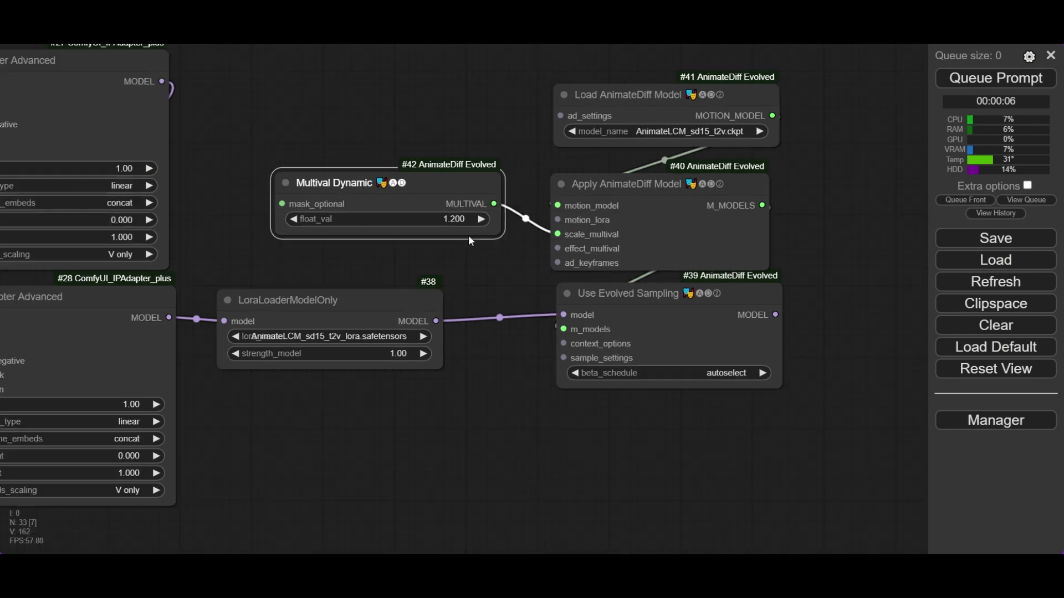
# - Add a Looped Uniform Context Options node feeding Use Evolved Sampling's context_options input and place it below the LoraLoaderModelOnly node
pyautogui.moveTo(536, 407); pyautogui.dragTo(465, 346)
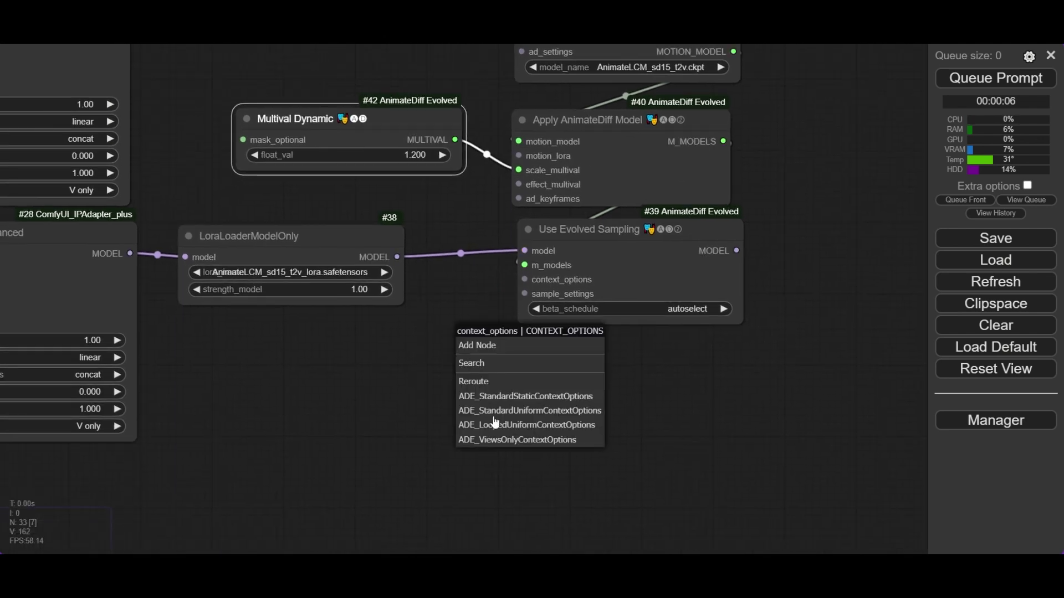
pyautogui.click(564, 426)
pyautogui.moveTo(581, 339); pyautogui.dragTo(324, 331)
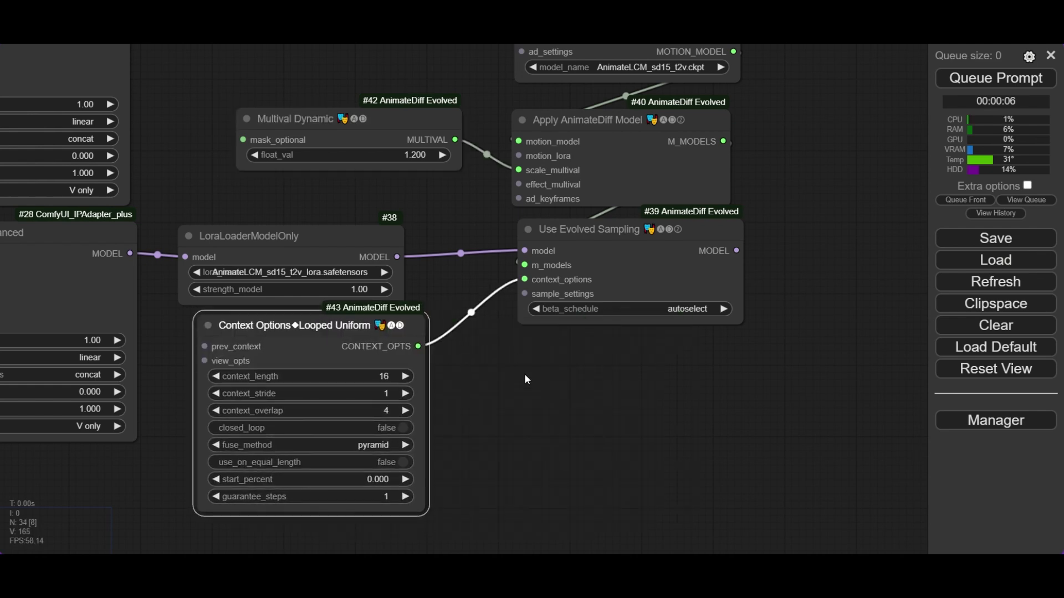
# - Connect Use Evolved Sampling's MODEL output to the KSampler's model input and re-enable the bypassed KSampler, VAE Decode and Save Image nodes
pyautogui.scroll(-7, 520, 385)
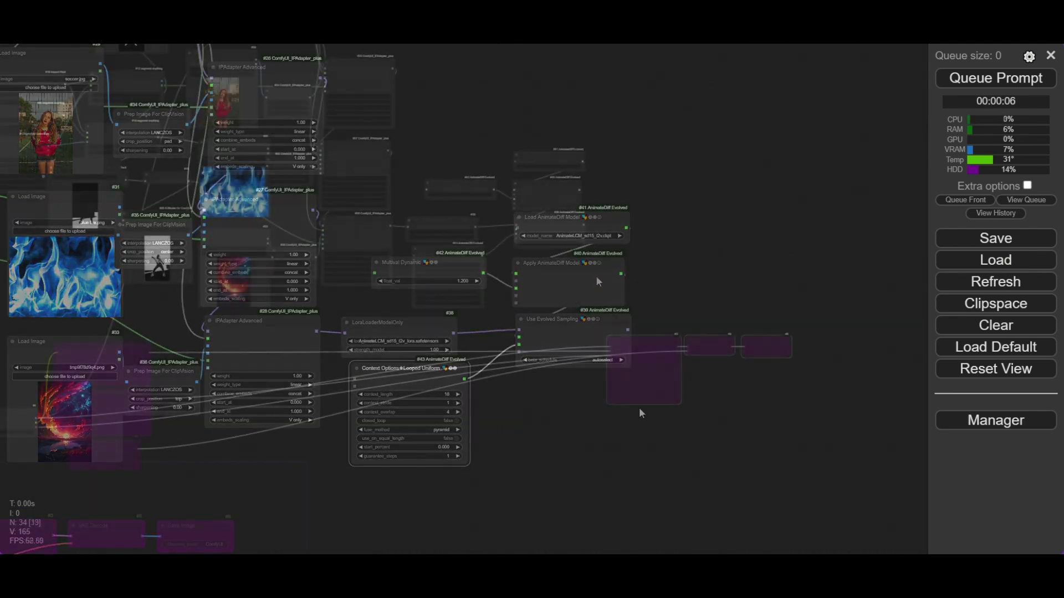
pyautogui.scroll(4, 596, 276)
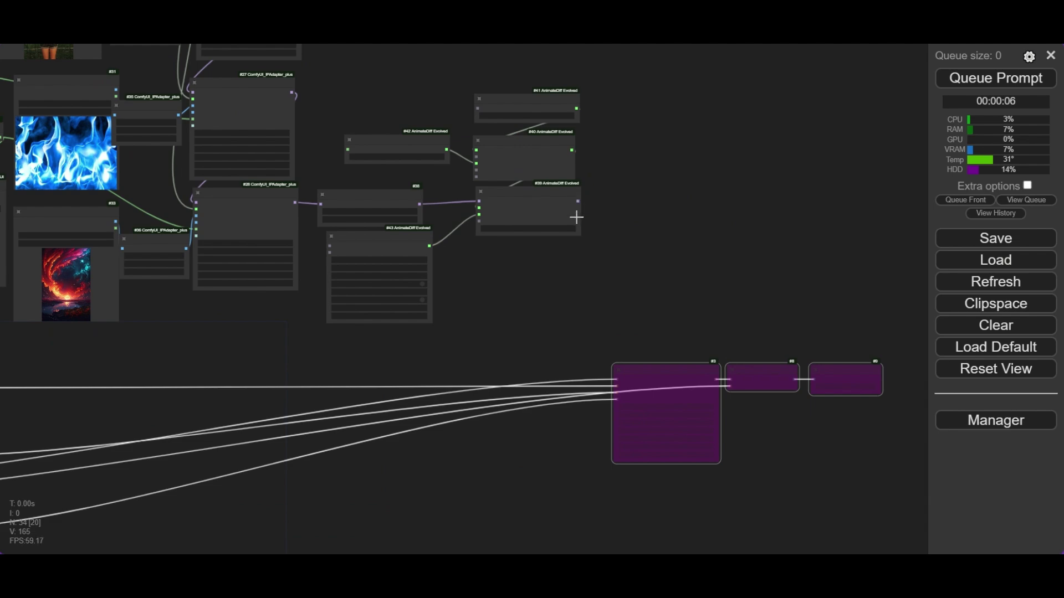
pyautogui.scroll(4, 576, 217)
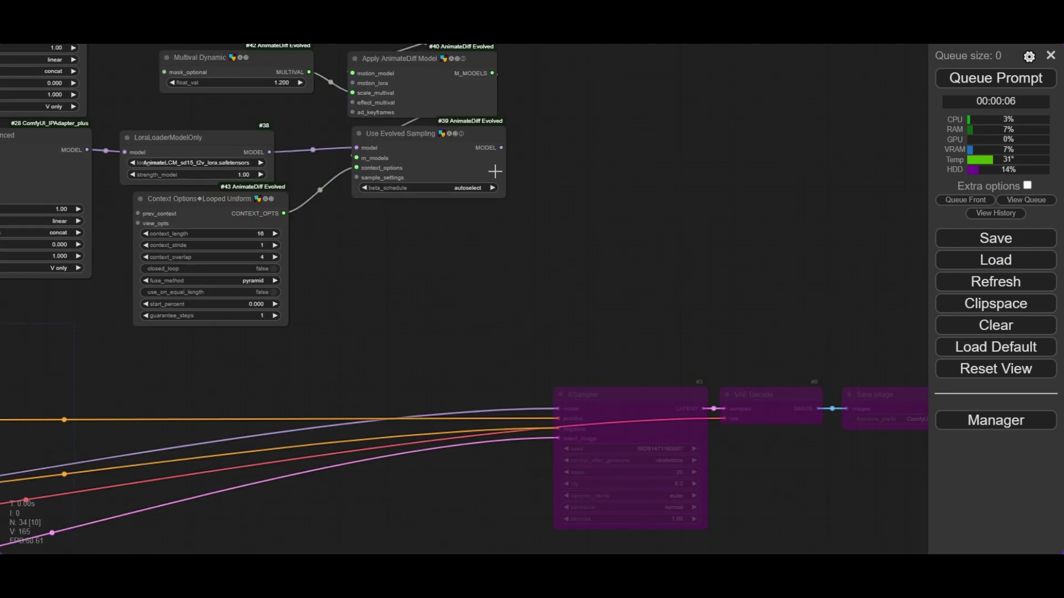
pyautogui.moveTo(504, 147); pyautogui.dragTo(561, 343)
pyautogui.moveTo(558, 408); pyautogui.dragTo(558, 408)
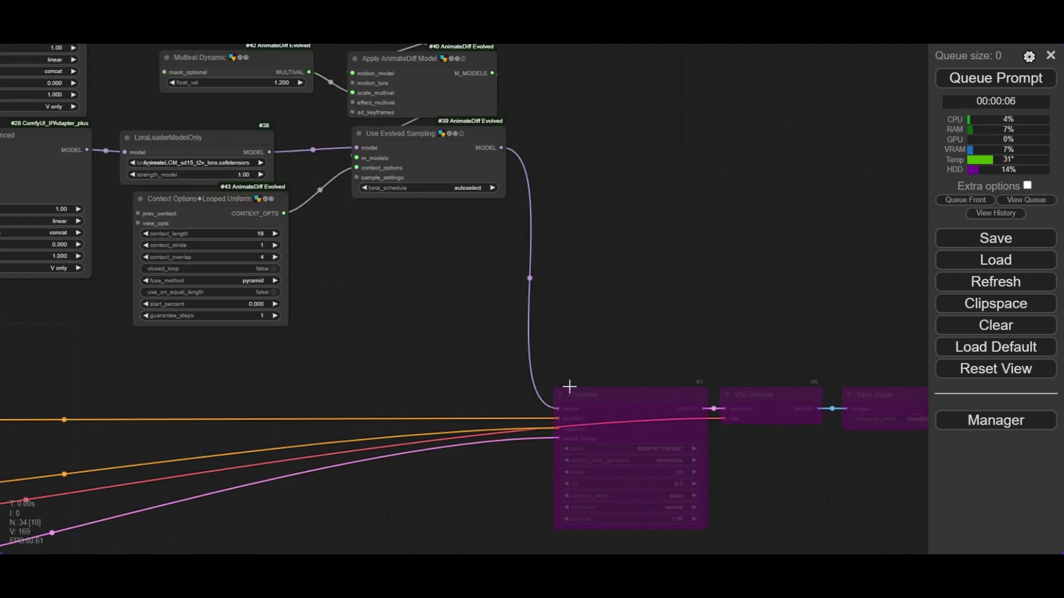
pyautogui.moveTo(615, 335); pyautogui.dragTo(787, 481)
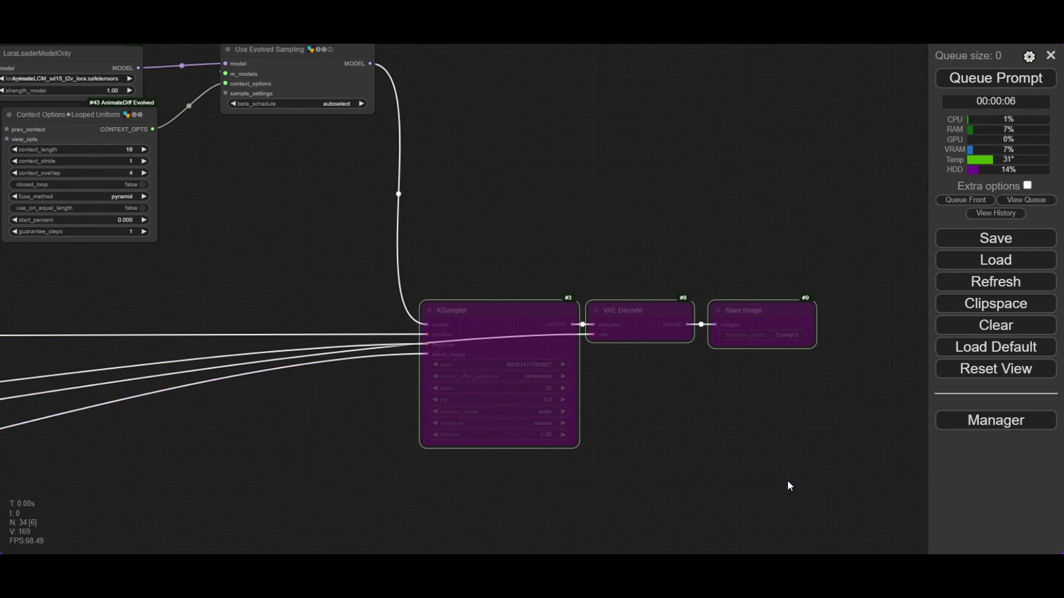
pyautogui.hotkey('ctrl', 'b')
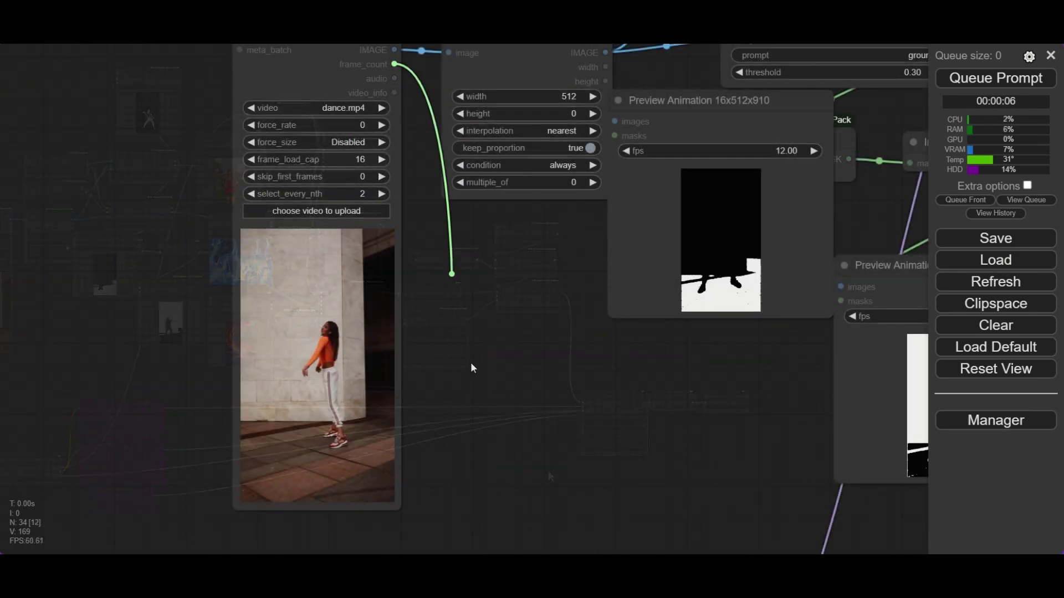
# - Add a Reroute node from the video loader's frame_count output and move it down beside the Empty Latent Image node
pyautogui.moveTo(471, 364); pyautogui.dragTo(481, 384)
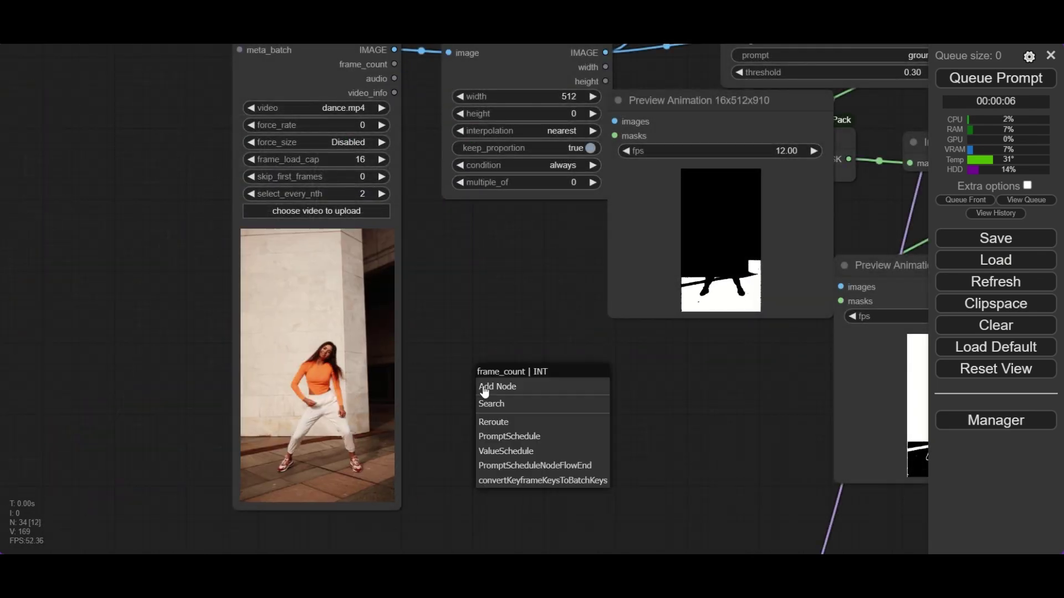
pyautogui.click(528, 425)
pyautogui.moveTo(624, 394); pyautogui.dragTo(559, 234)
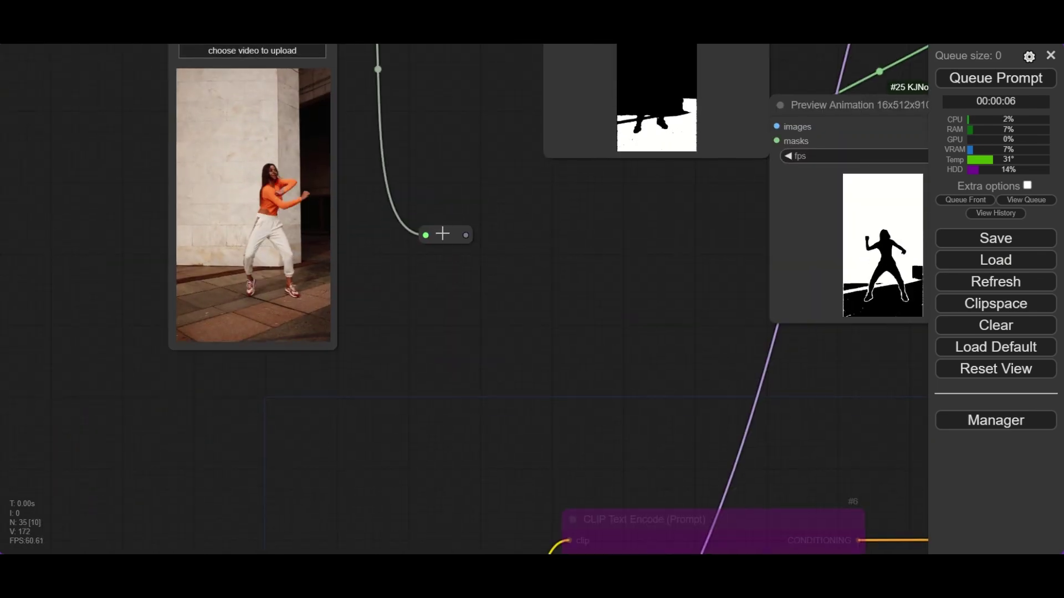
pyautogui.moveTo(442, 232); pyautogui.dragTo(456, 331)
pyautogui.scroll(-10, 510, 383)
pyautogui.moveTo(510, 382); pyautogui.dragTo(457, 418)
pyautogui.scroll(4, 484, 418)
pyautogui.scroll(5, 483, 419)
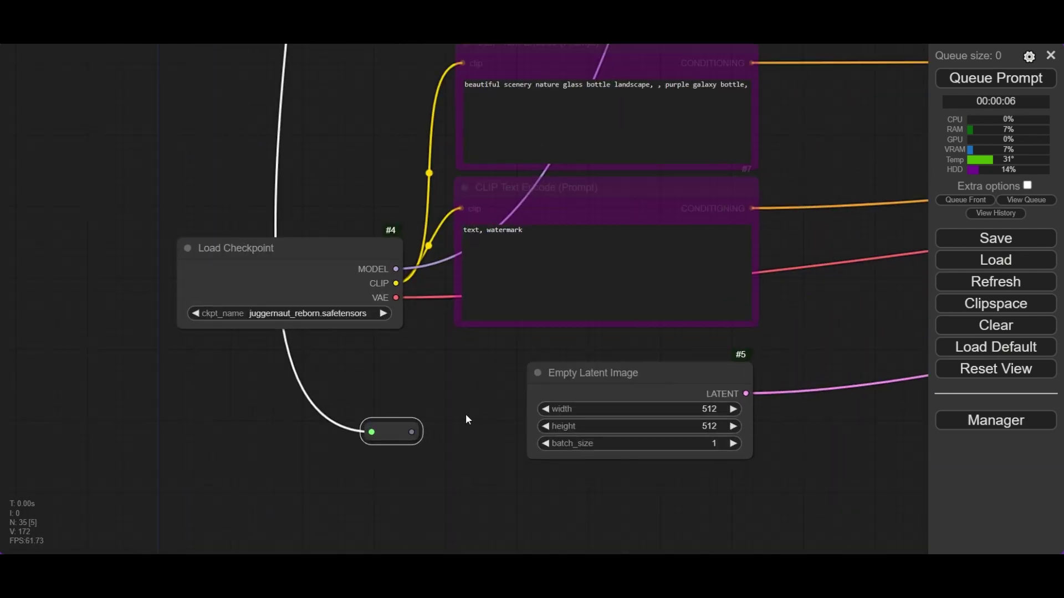
# - Convert the Empty Latent Image node's batch_size widget to an input and connect the frame_count Reroute to it
pyautogui.rightClick(564, 445)
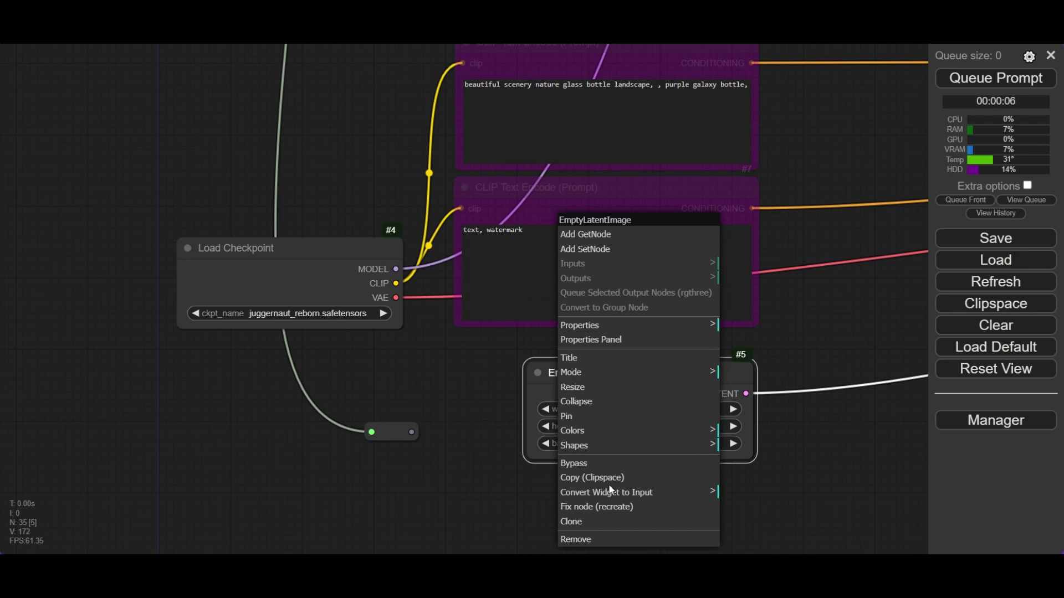
pyautogui.click(639, 483)
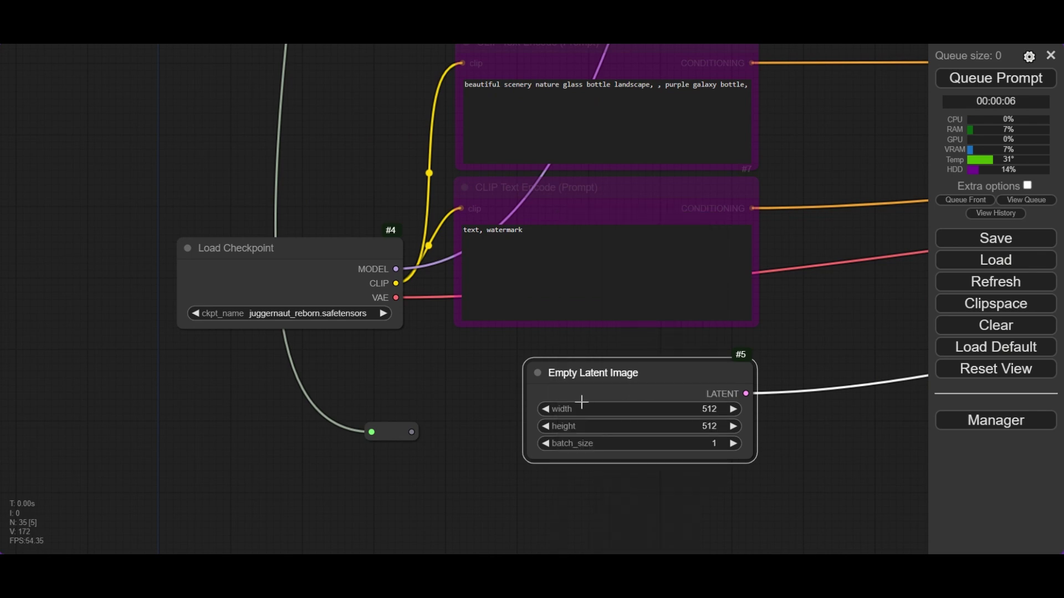
pyautogui.rightClick(584, 442)
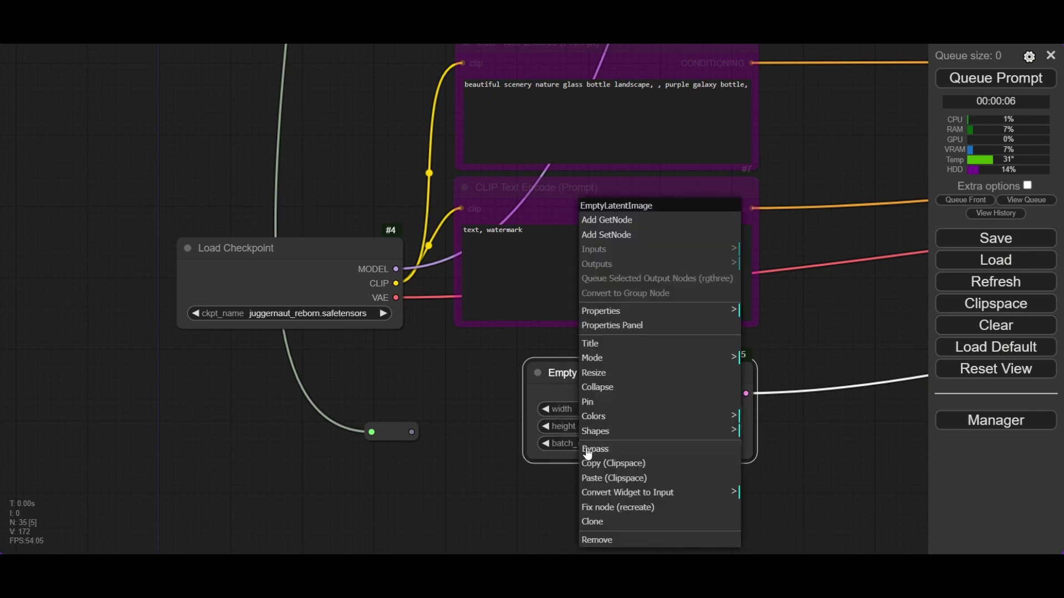
pyautogui.click(618, 498)
pyautogui.click(788, 526)
pyautogui.scroll(2, 535, 432)
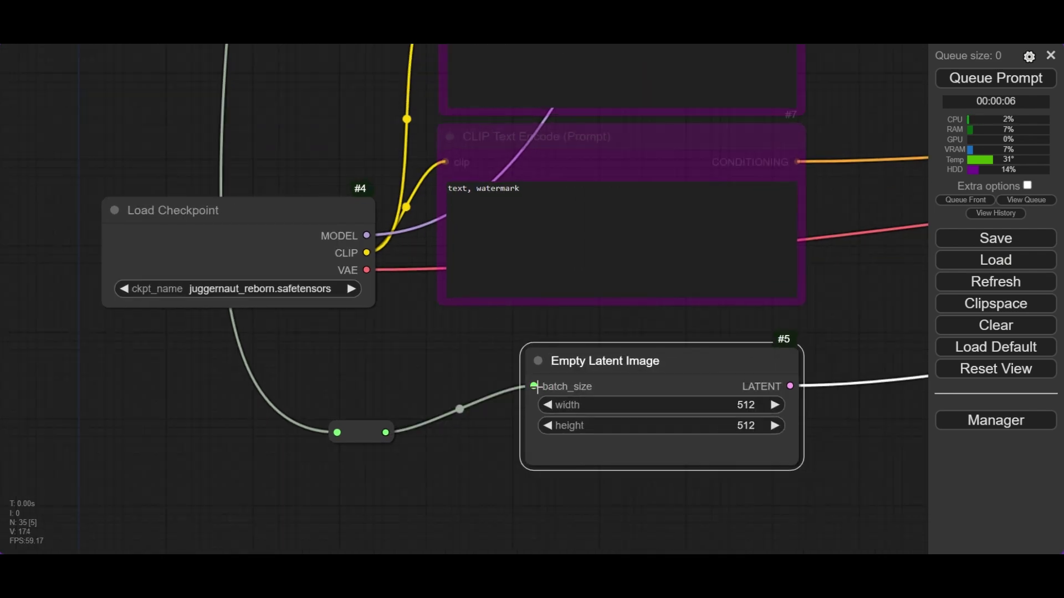
# - Set the Empty Latent Image node's height to 768
pyautogui.scroll(-4, 535, 386)
pyautogui.scroll(3, 664, 429)
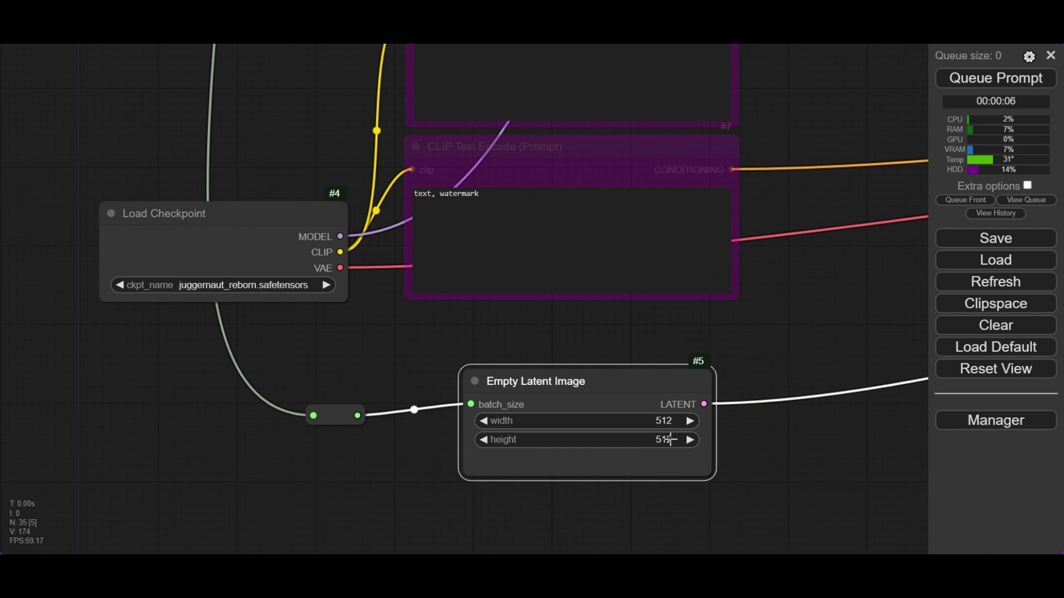
pyautogui.click(669, 440)
pyautogui.write('768')
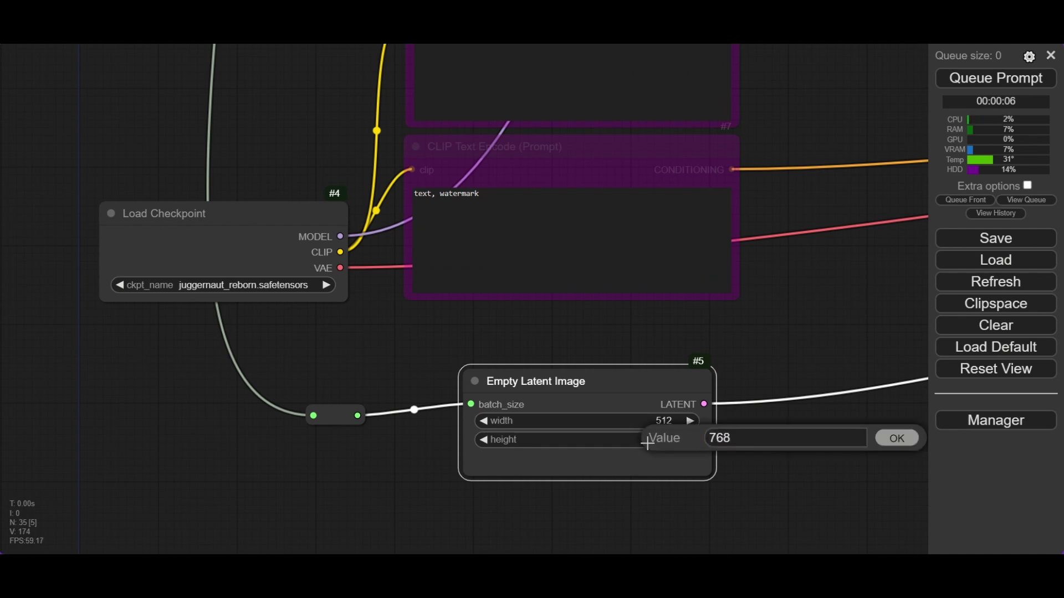
pyautogui.press('Return')
# - Replace the positive CLIP Text Encode prompt with "woman, long trousers, high quality, best quality"
pyautogui.scroll(-8, 715, 402)
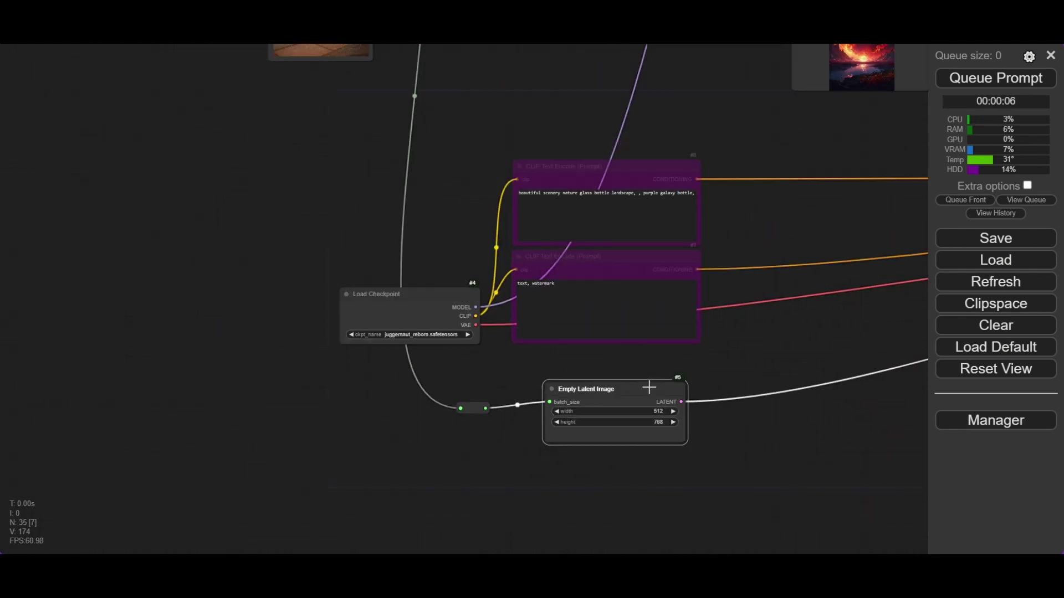
pyautogui.click(529, 328)
pyautogui.hotkey('ctrl', 'a')
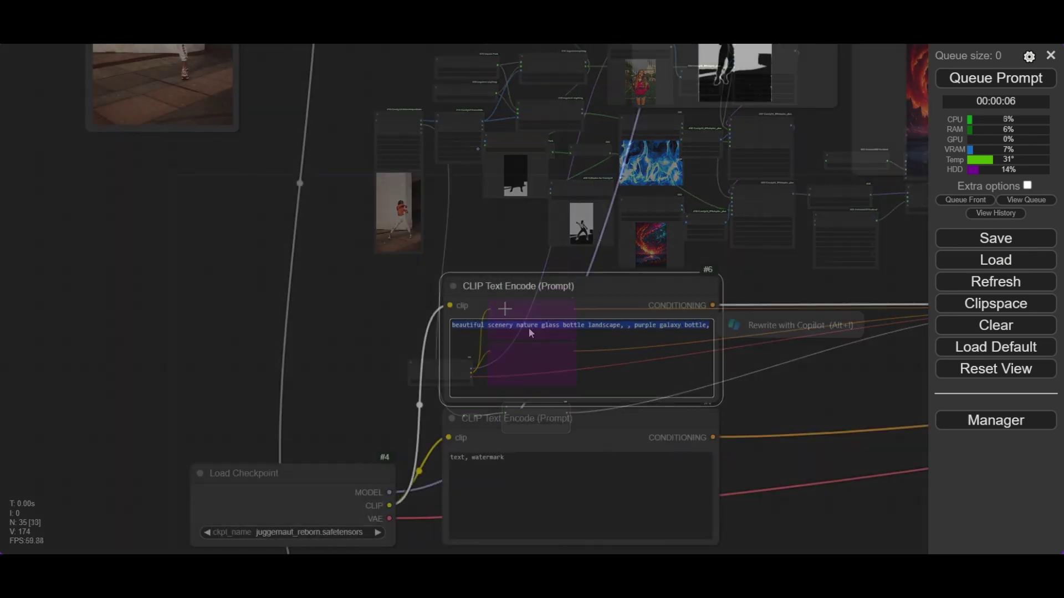
pyautogui.write('woman')
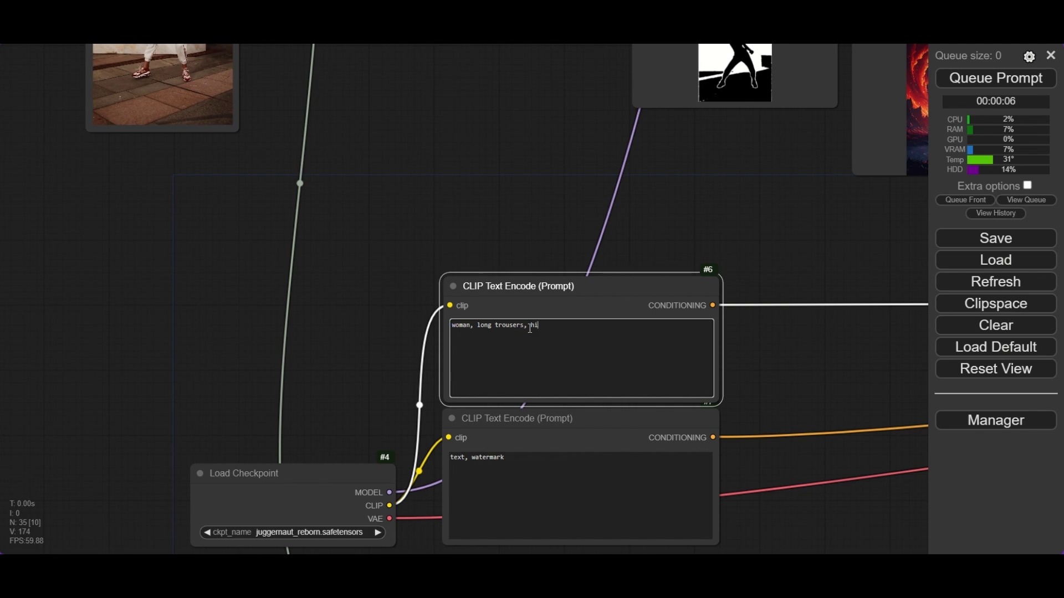
pyautogui.write(', long trousers, high quality, be')
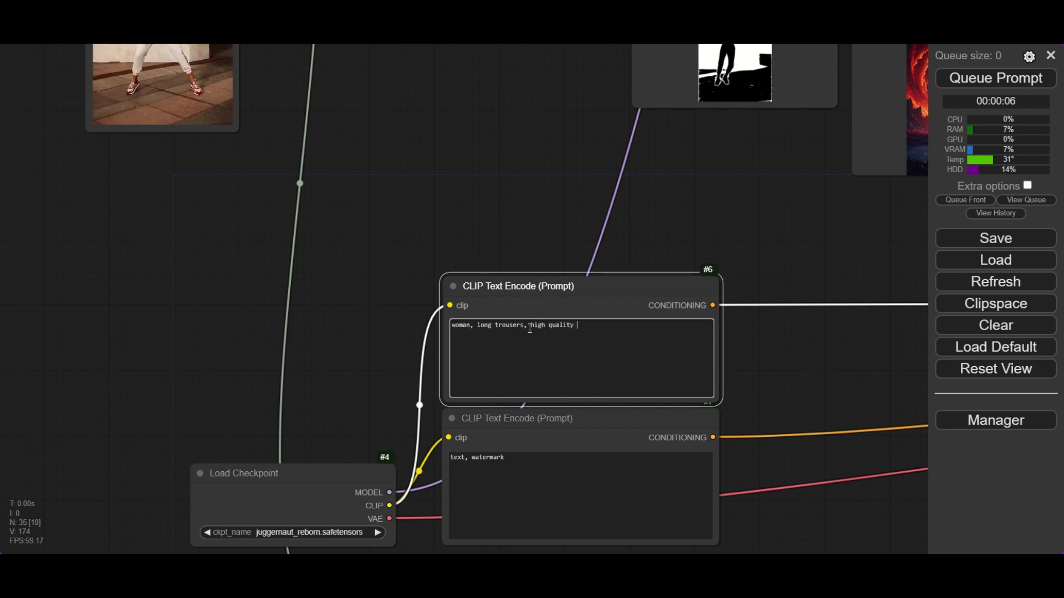
pyautogui.write('st quality')
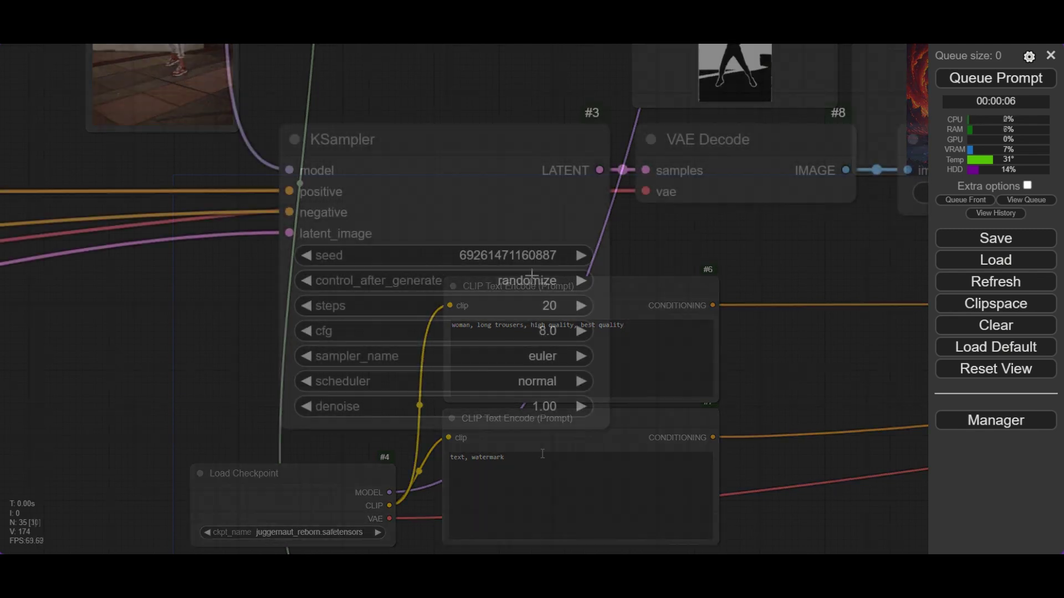
# - Set the KSampler's steps to 8 and its cfg to 1.2
pyautogui.click(542, 305)
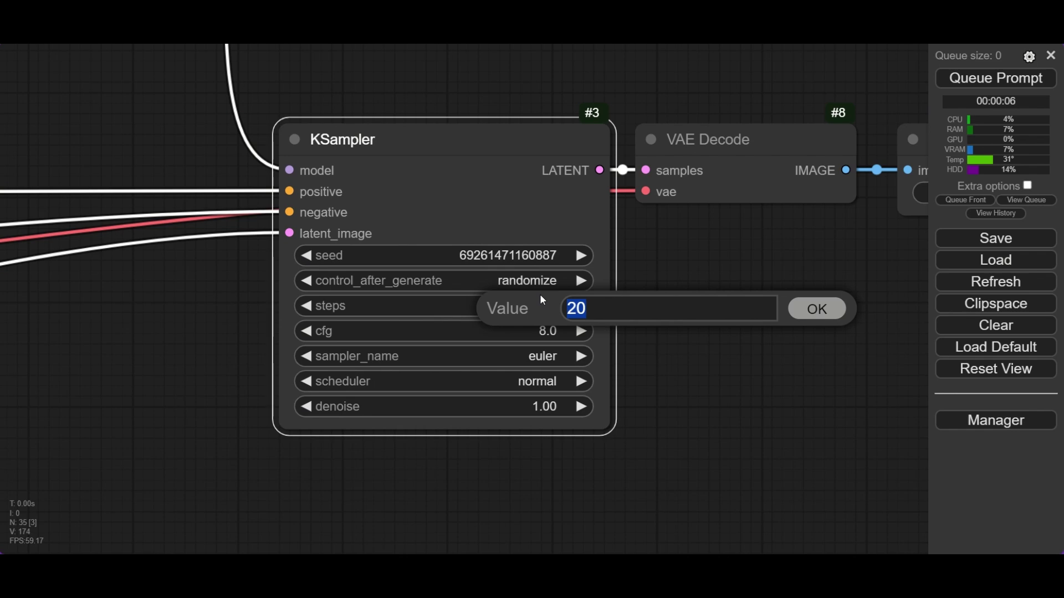
pyautogui.write('8')
pyautogui.press('Return')
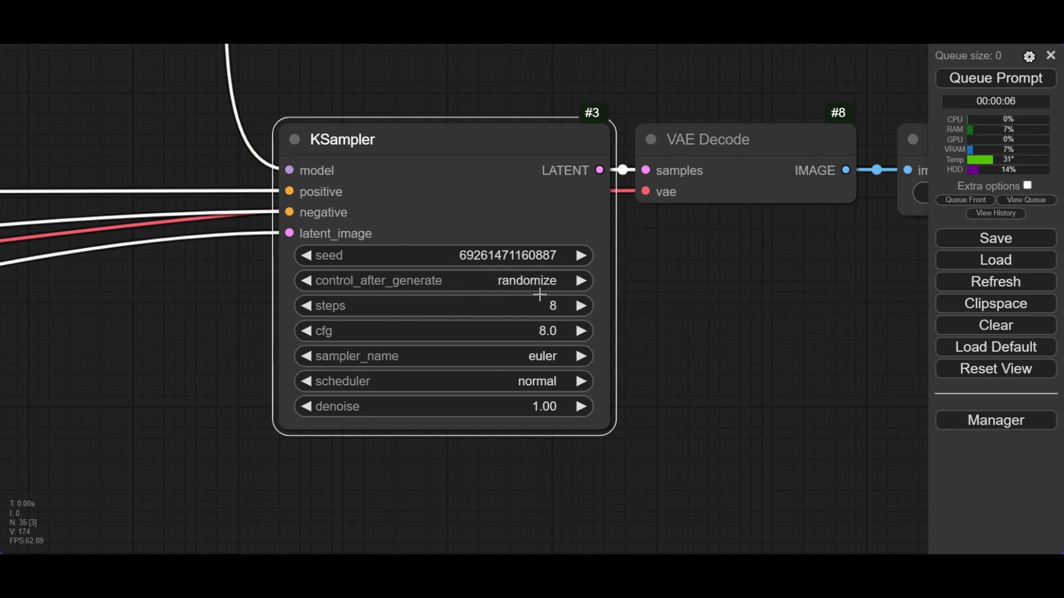
pyautogui.click(544, 330)
pyautogui.write('1')
pyautogui.press('Return')
pyautogui.click(544, 330)
pyautogui.write('.2')
pyautogui.press('Return')
# - Set the KSampler's sampler_name to lcm and its scheduler to sgm_uniform
pyautogui.click(554, 356)
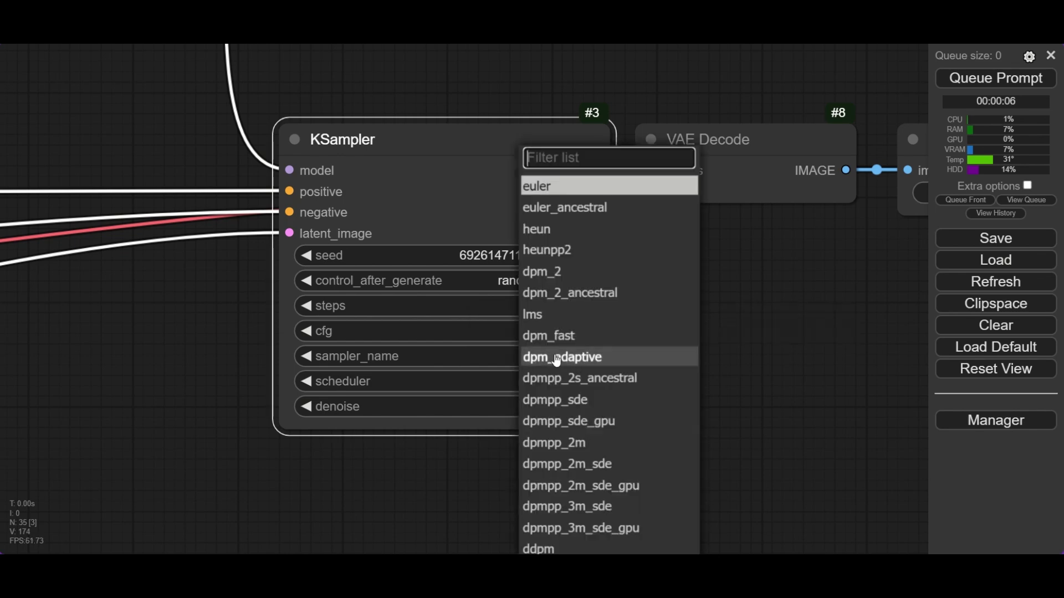
pyautogui.scroll(-3, 560, 357)
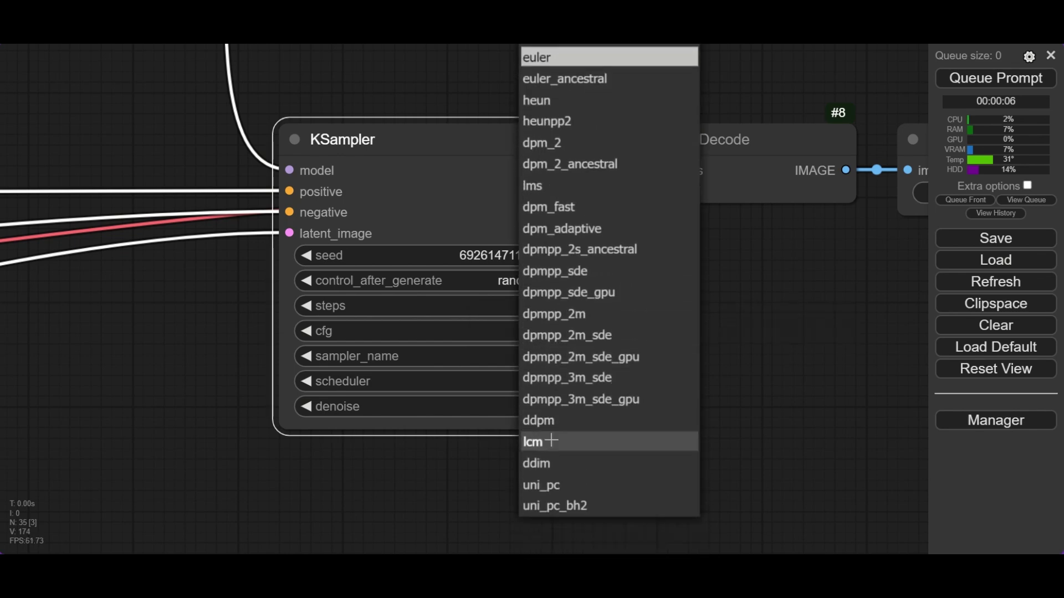
pyautogui.click(550, 441)
pyautogui.scroll(2, 544, 421)
pyautogui.click(540, 370)
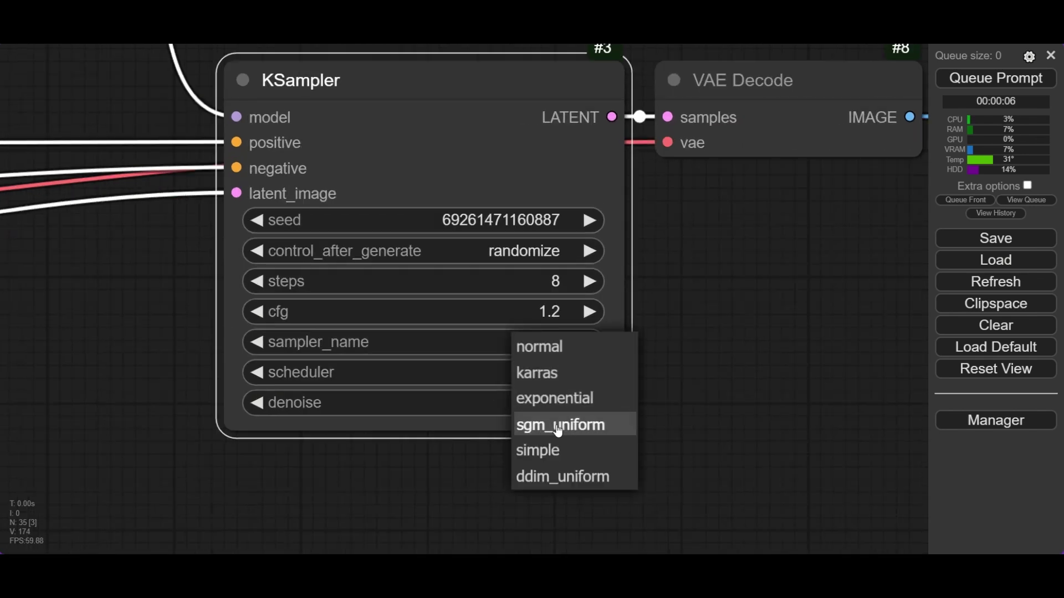
pyautogui.click(559, 431)
# - Delete the Save Image node and add a Video Combine node in its place
pyautogui.scroll(-5, 594, 371)
pyautogui.scroll(-3, 673, 341)
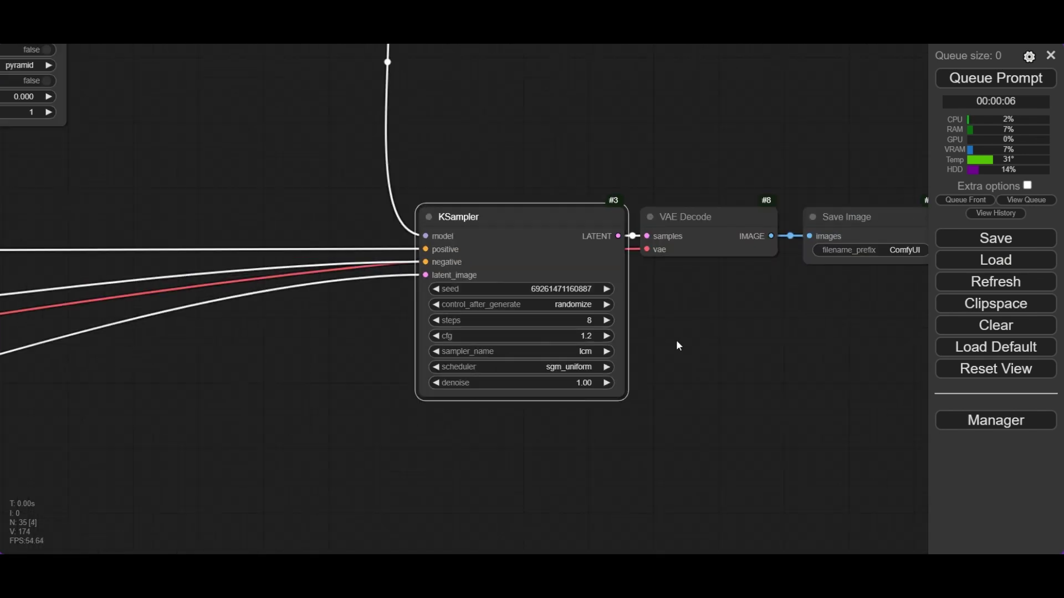
pyautogui.moveTo(673, 340); pyautogui.dragTo(521, 338)
pyautogui.click(694, 224)
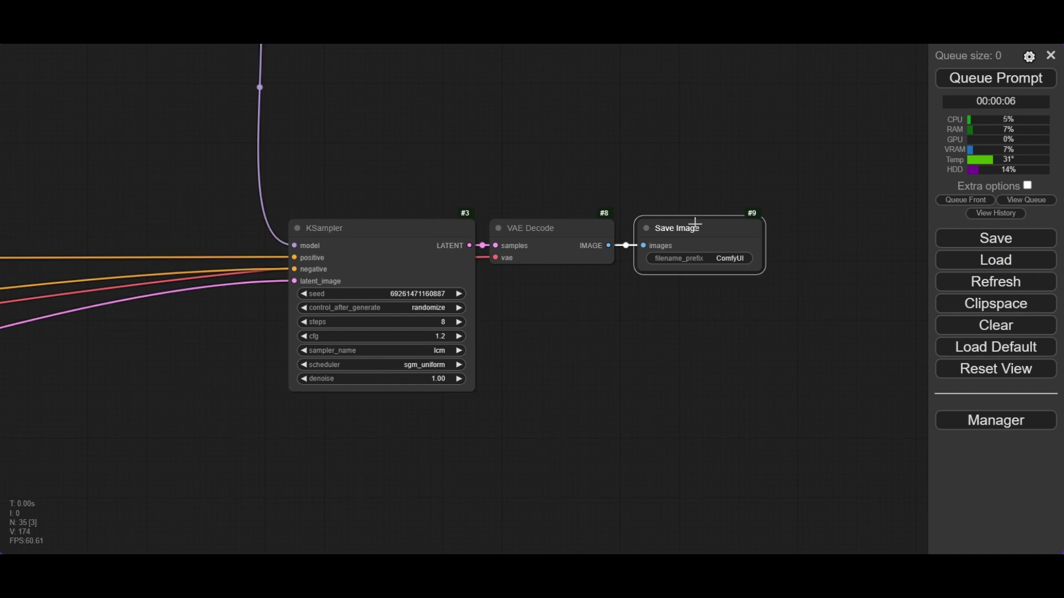
pyautogui.press('Delete')
pyautogui.doubleClick(695, 222)
pyautogui.write('com')
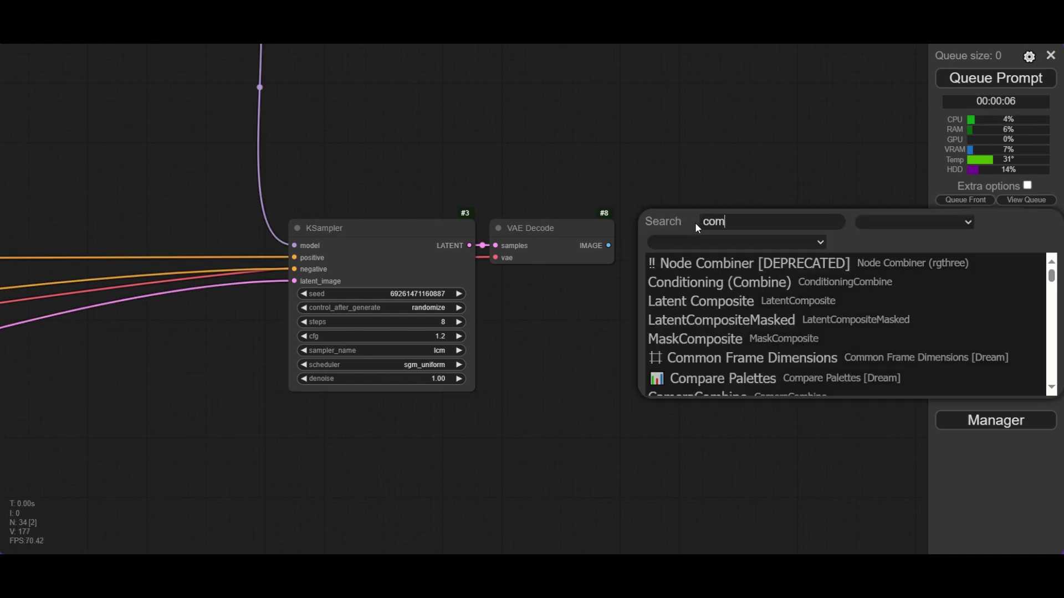
pyautogui.write('bine')
pyautogui.click(756, 321)
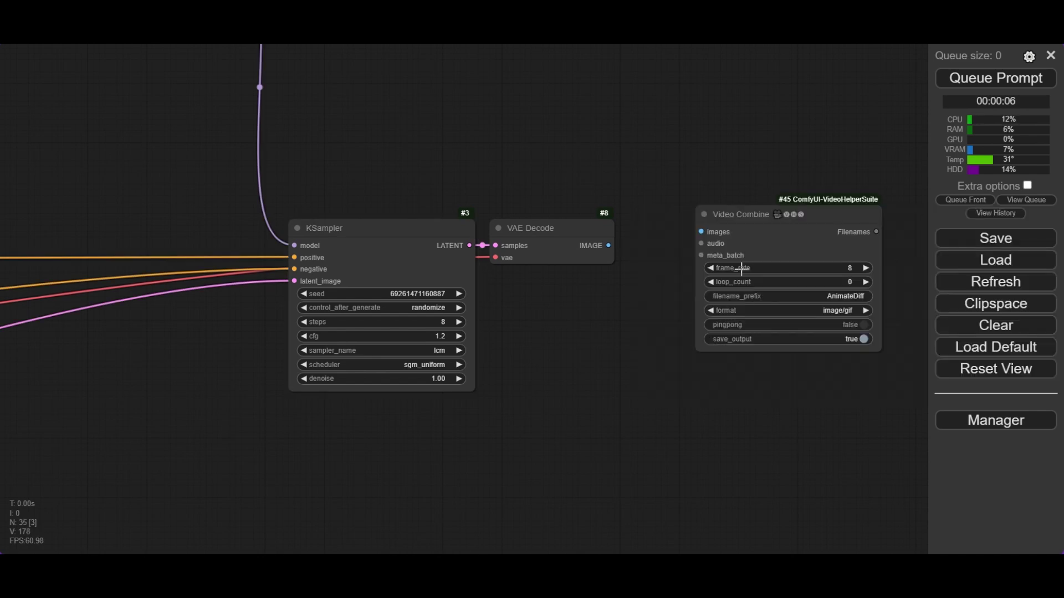
# - Move the Video Combine node closer to VAE Decode and connect VAE Decode's IMAGE output to its images input
pyautogui.scroll(3, 741, 270)
pyautogui.moveTo(807, 202); pyautogui.dragTo(753, 206)
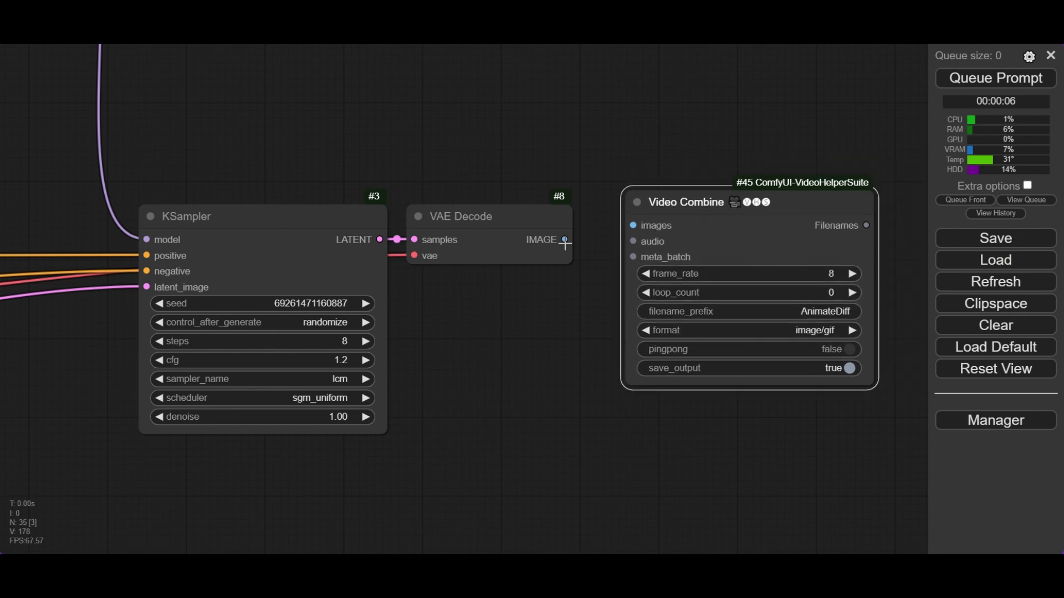
pyautogui.moveTo(564, 240); pyautogui.dragTo(633, 225)
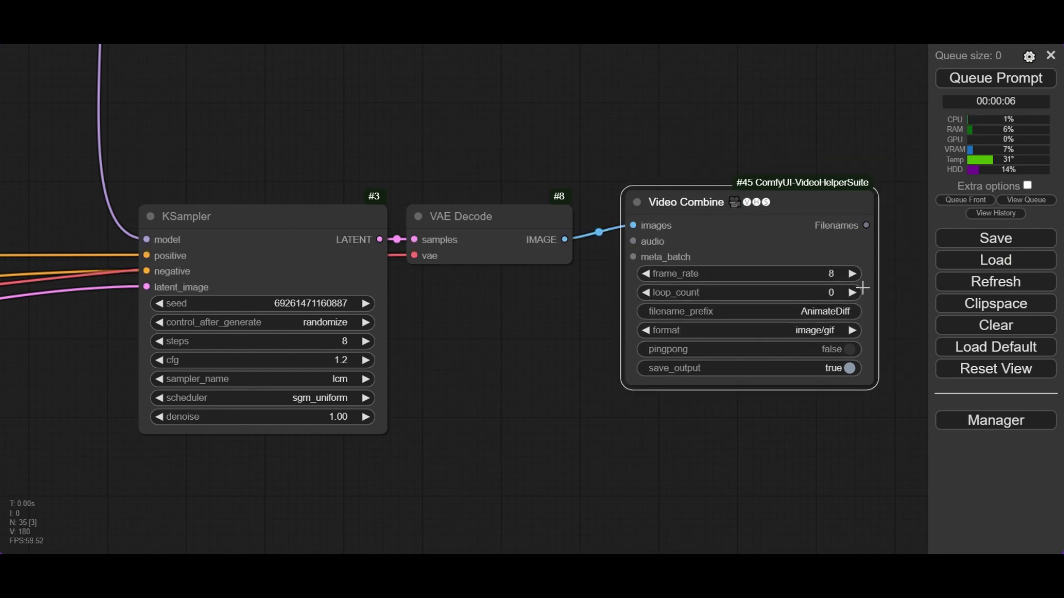
# - Set the Video Combine node's frame_rate to 12 and its format to an MP4 video option
pyautogui.click(840, 274)
pyautogui.press('Return')
pyautogui.click(816, 331)
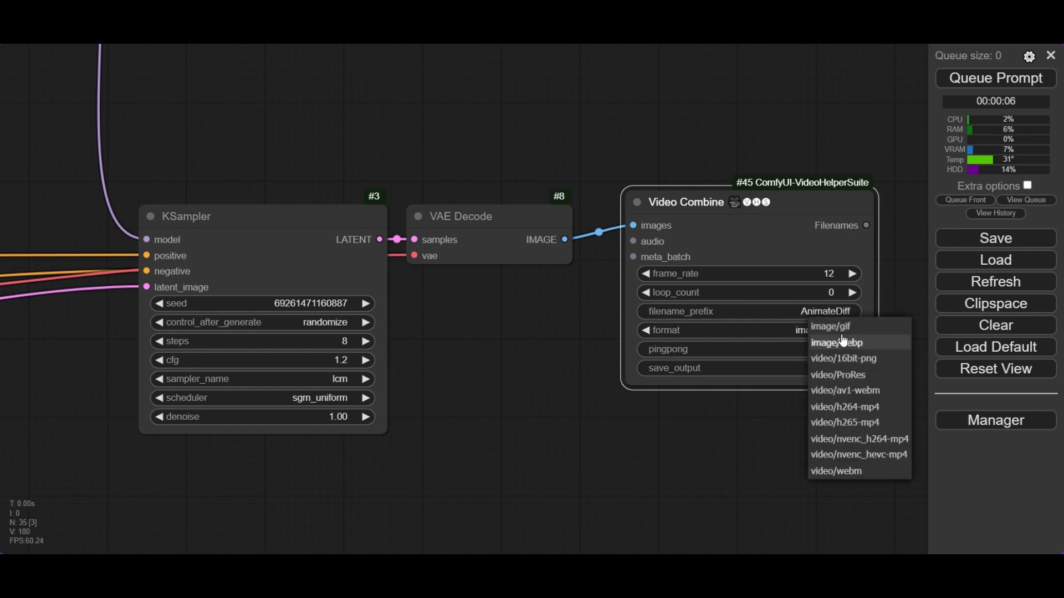
pyautogui.click(868, 414)
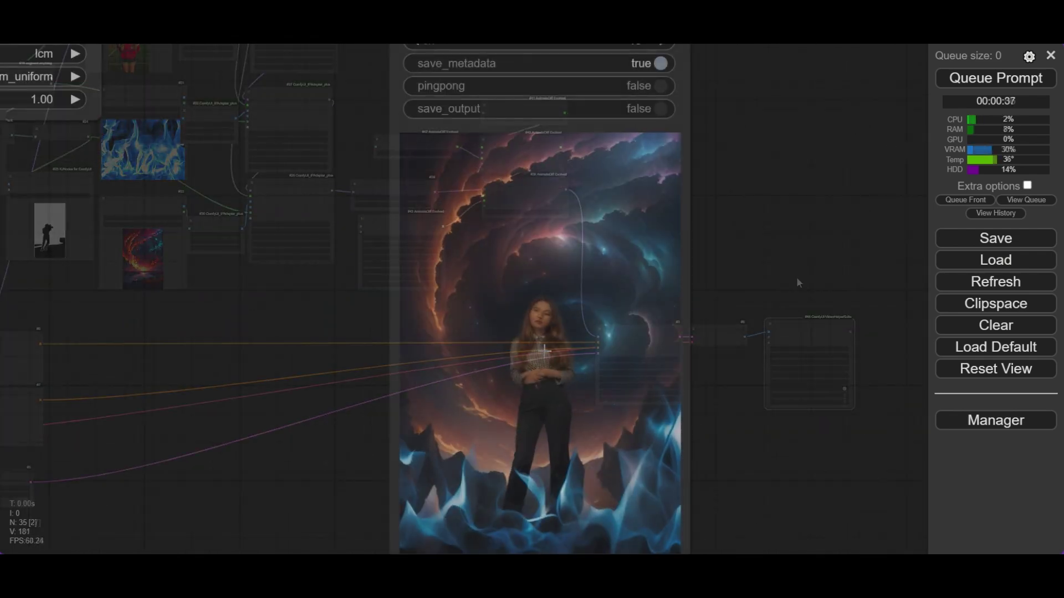
# - Examine the generated video in the Video Combine node's preview
pyautogui.scroll(-4, 544, 352)
pyautogui.moveTo(749, 352); pyautogui.dragTo(663, 271)
pyautogui.scroll(3, 629, 273)
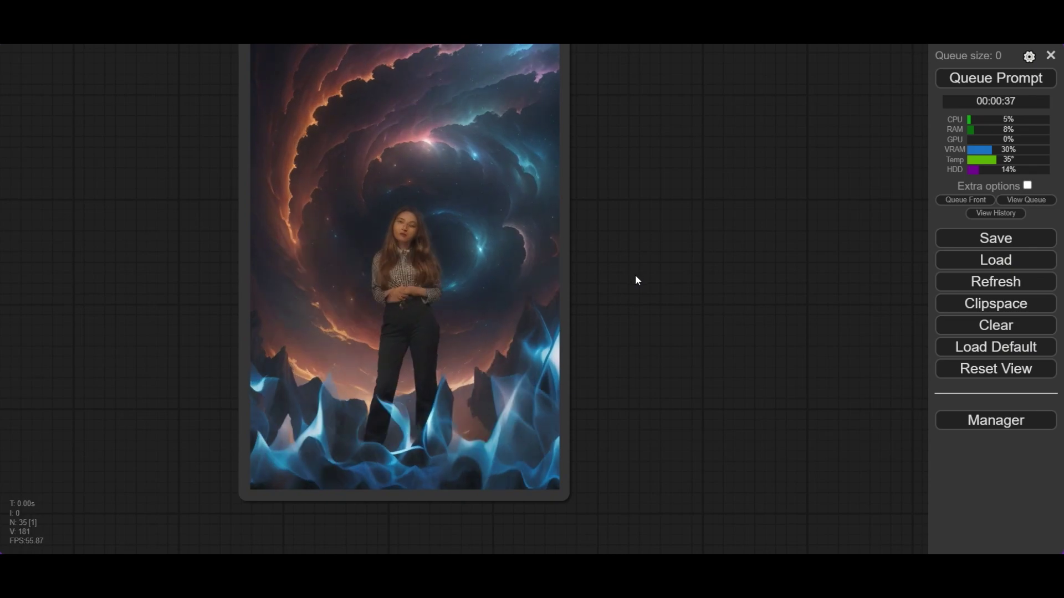
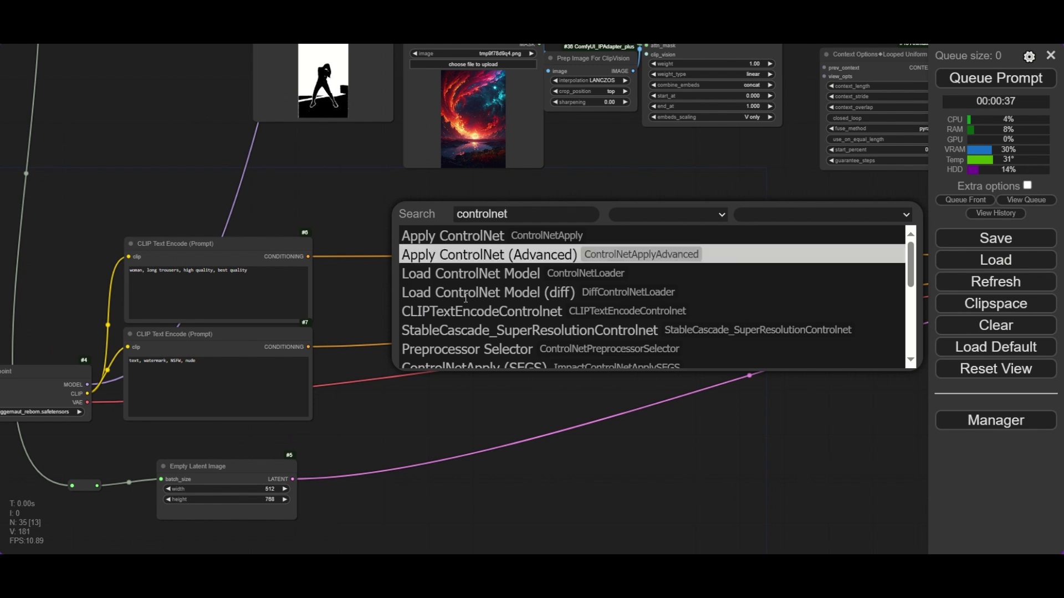
# - Add an Apply Advanced ControlNet node beside the text prompts and place a duplicate of it to its right
pyautogui.scroll(-5, 612, 316)
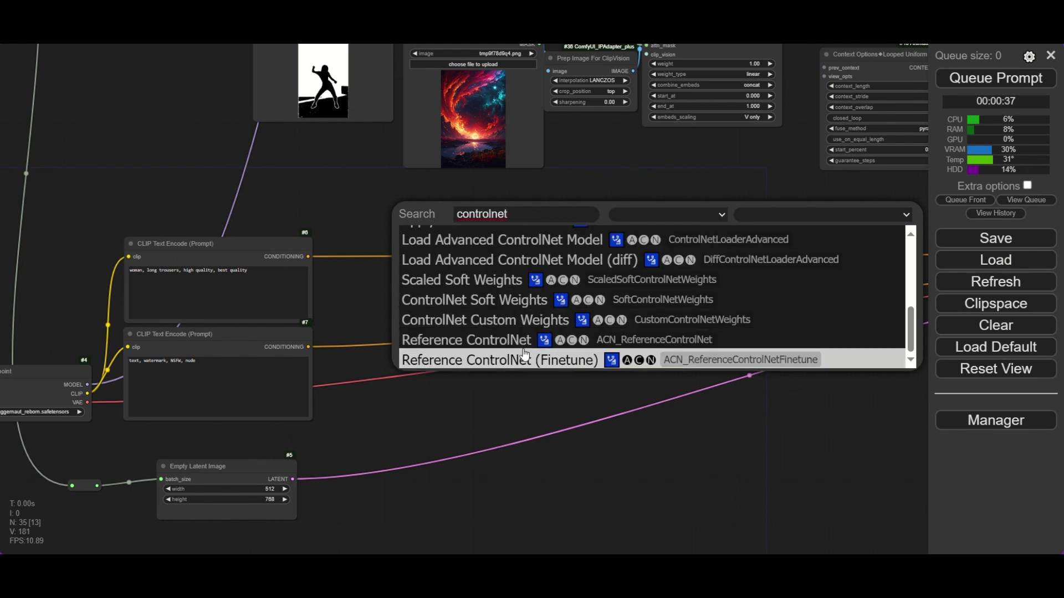
pyautogui.scroll(3, 506, 302)
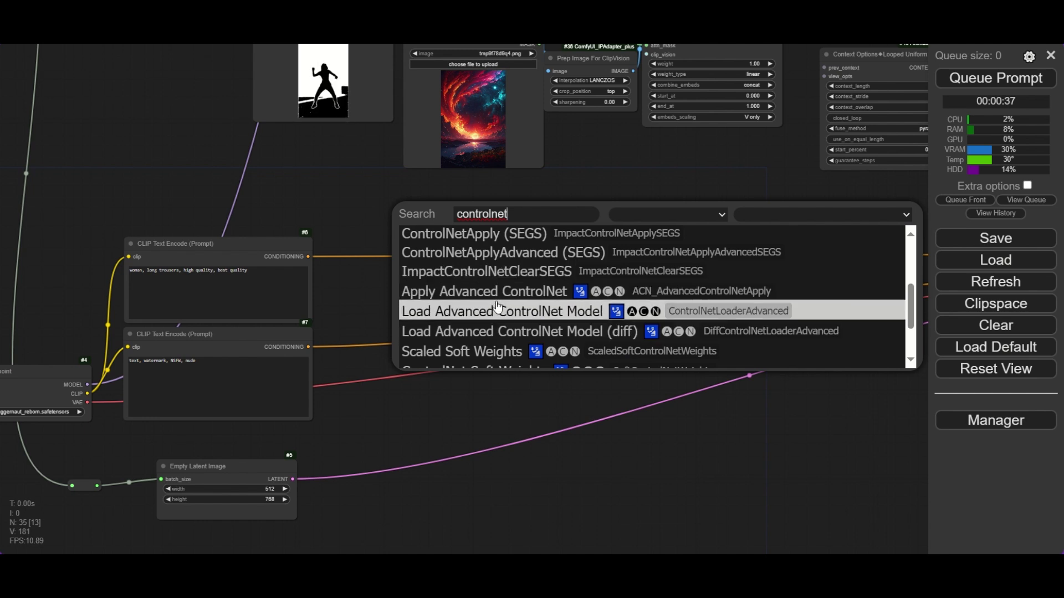
pyautogui.click(499, 292)
pyautogui.moveTo(518, 225); pyautogui.dragTo(451, 236)
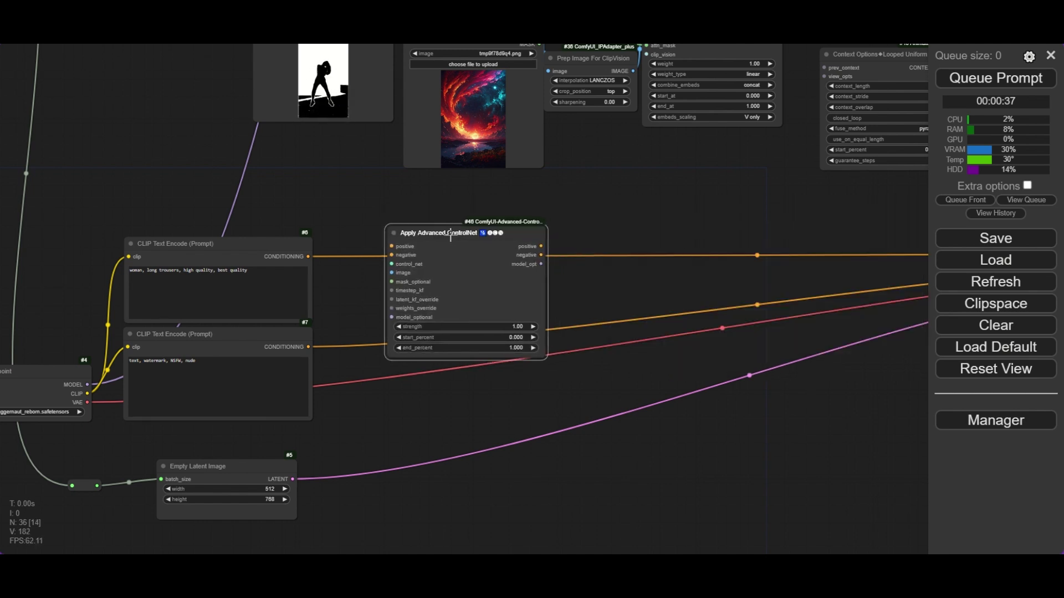
pyautogui.hotkey('ctrl', 'c')
pyautogui.hotkey('ctrl', 'v')
pyautogui.moveTo(524, 231); pyautogui.dragTo(646, 241)
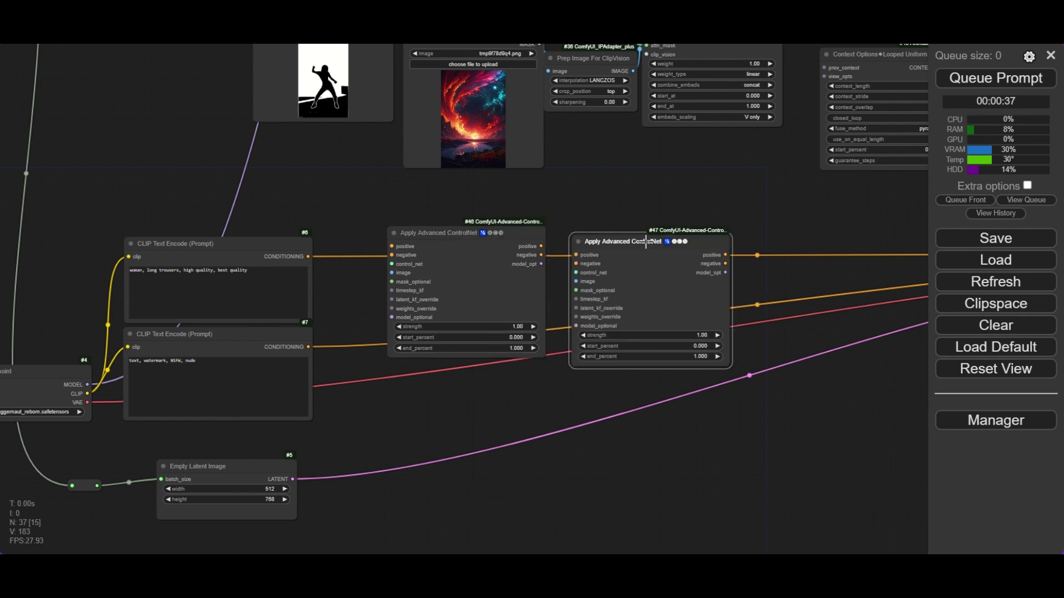
# - Connect both prompt conditionings to the first Apply Advanced ControlNet's positive and negative inputs, and chain its outputs into the second one
pyautogui.moveTo(308, 257); pyautogui.dragTo(391, 246)
pyautogui.moveTo(308, 347); pyautogui.dragTo(380, 307)
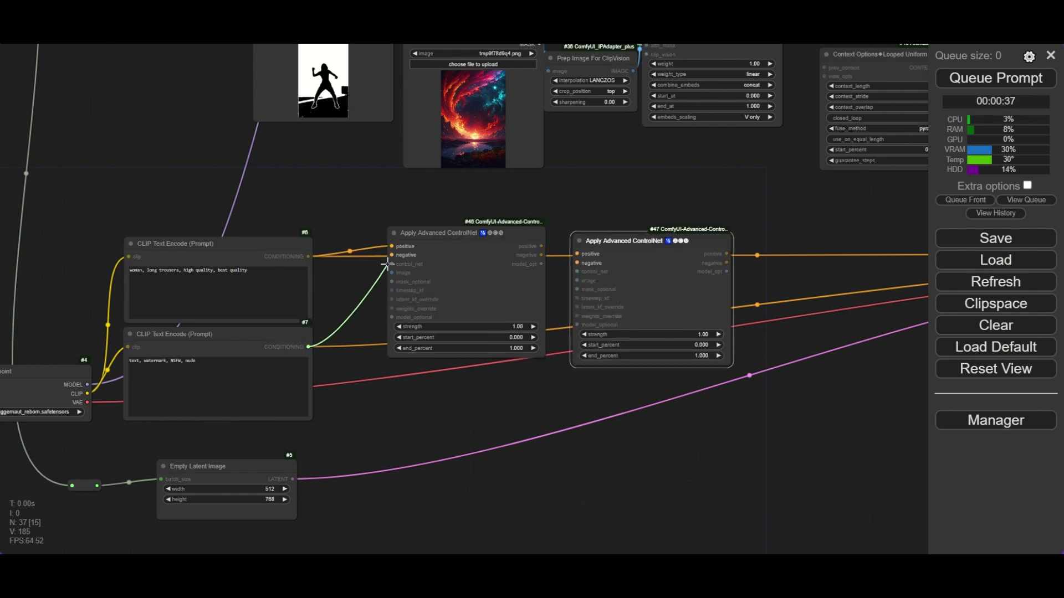
pyautogui.moveTo(391, 256); pyautogui.dragTo(392, 255)
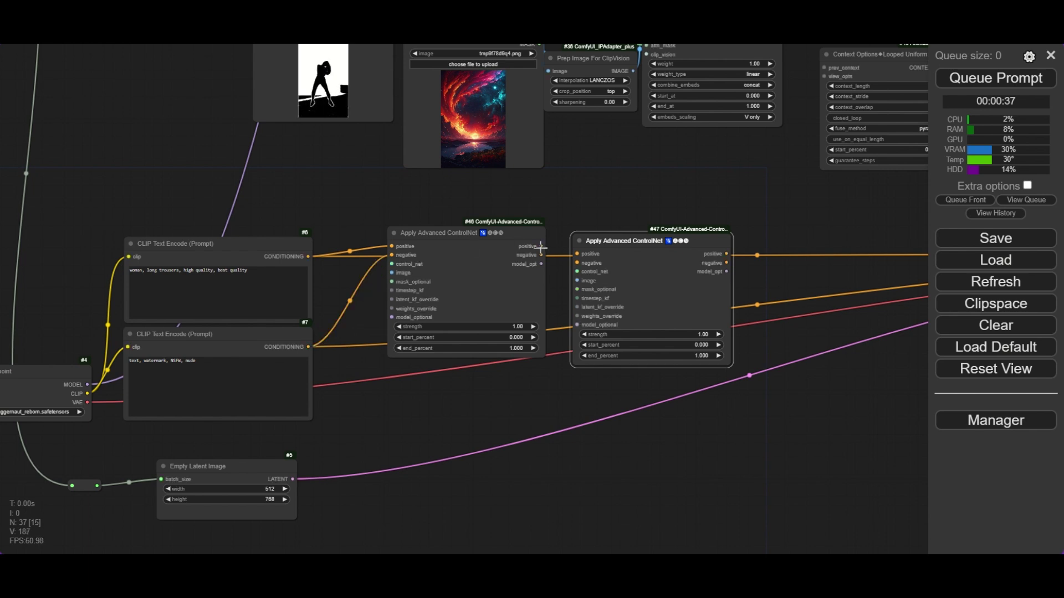
pyautogui.moveTo(541, 246); pyautogui.dragTo(575, 262)
# - Space out the second Apply Advanced ControlNet node and connect its positive and negative outputs to the KSampler
pyautogui.moveTo(779, 235); pyautogui.dragTo(341, 184)
pyautogui.scroll(-1, 341, 184)
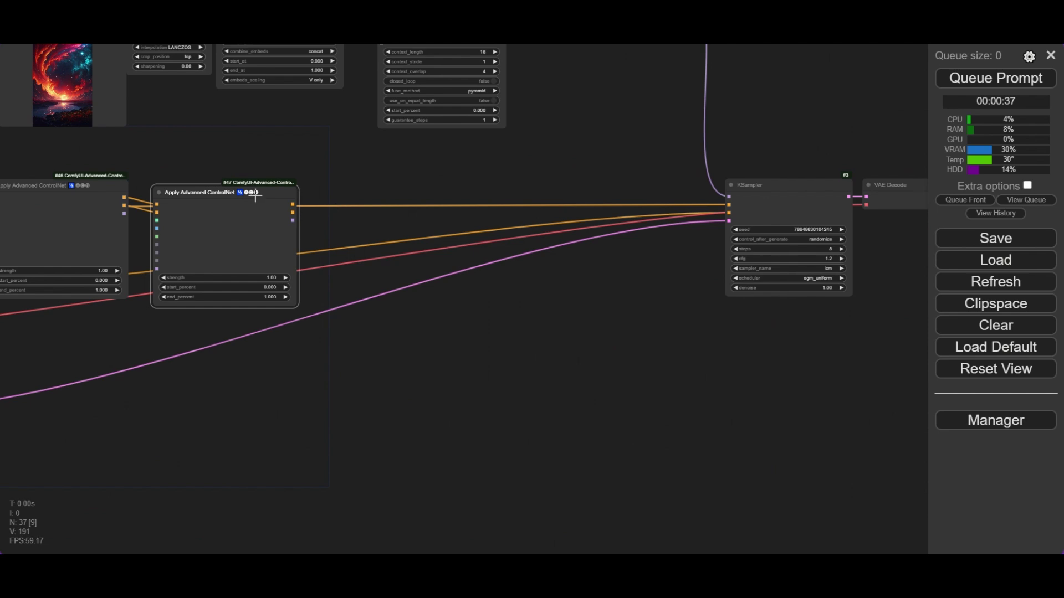
pyautogui.moveTo(247, 190); pyautogui.dragTo(729, 204)
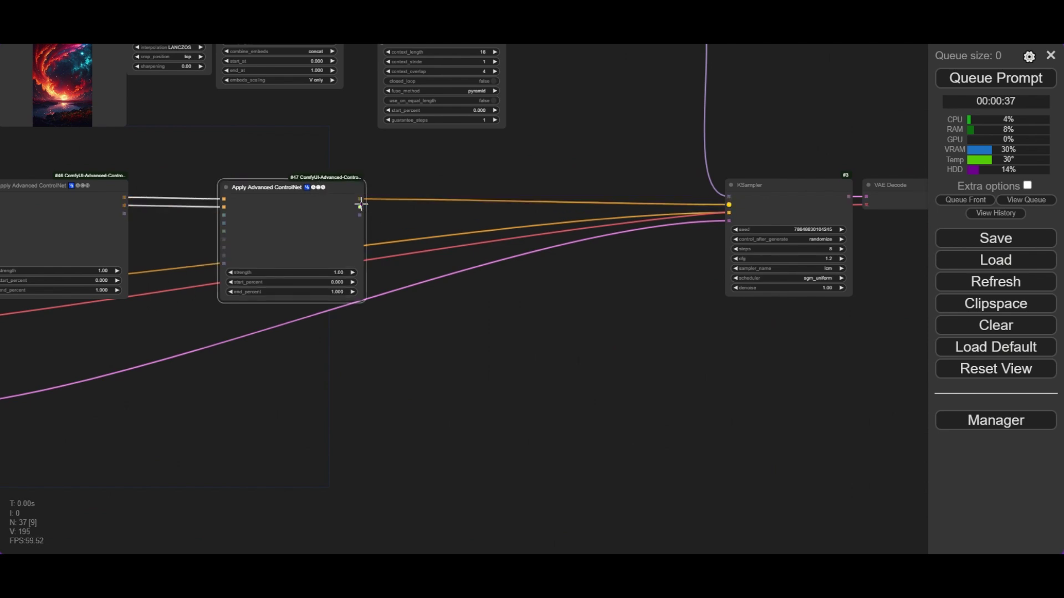
pyautogui.moveTo(360, 205); pyautogui.dragTo(728, 212)
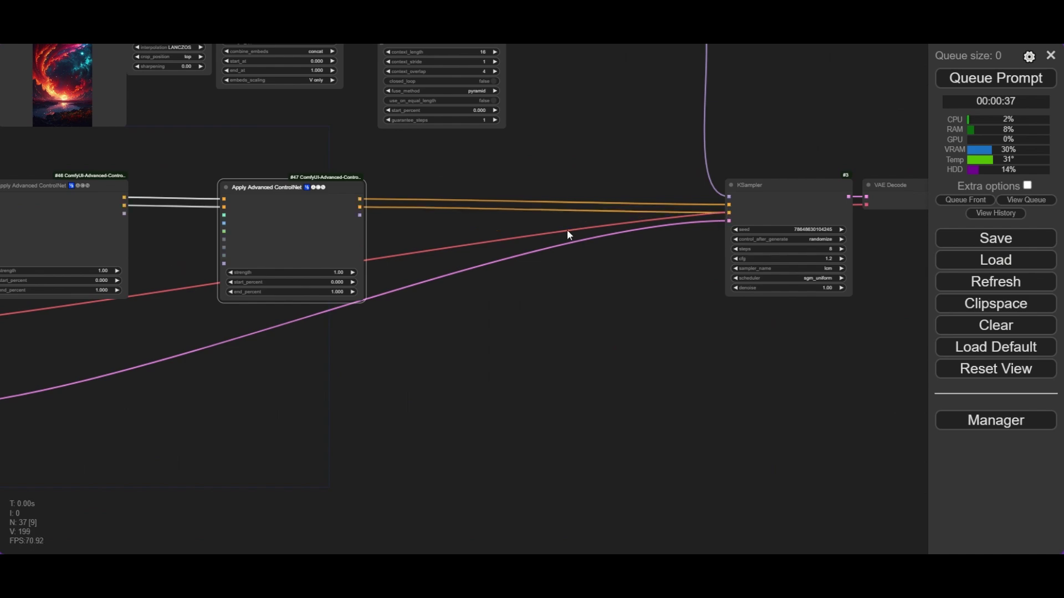
# - Add a DWPose Estimator node and feed it the Image Resize node's IMAGE output
pyautogui.moveTo(495, 279); pyautogui.dragTo(743, 307)
pyautogui.scroll(4, 381, 239)
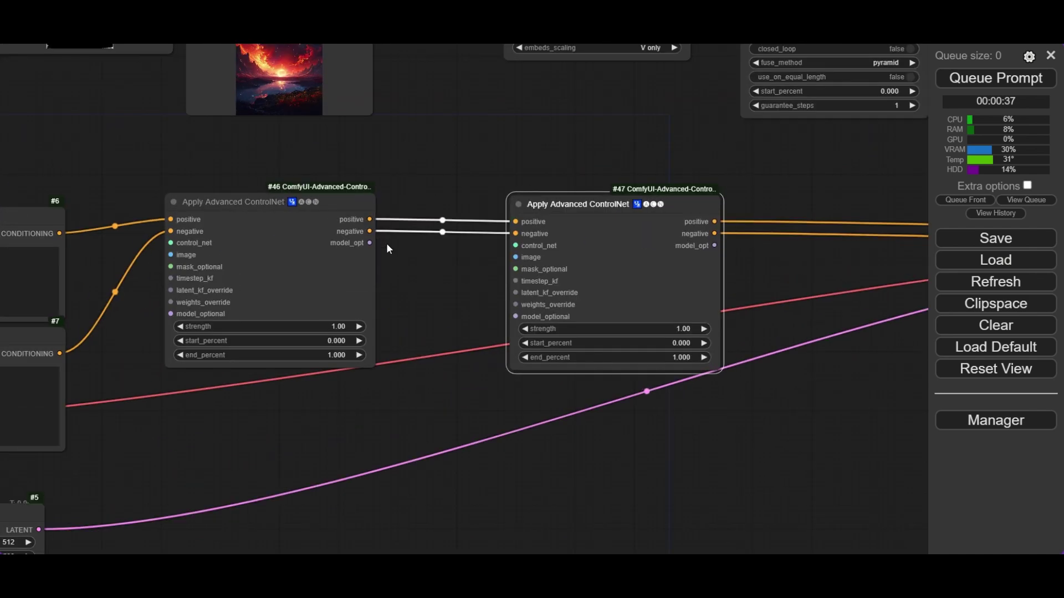
pyautogui.moveTo(387, 243); pyautogui.dragTo(444, 244)
pyautogui.write('DWP')
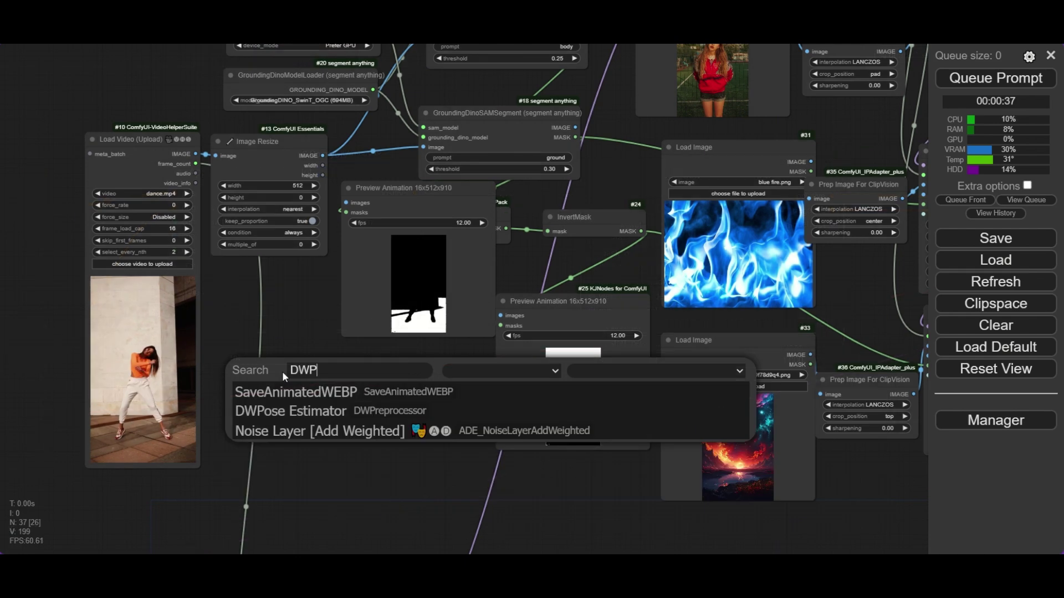
pyautogui.click(289, 389)
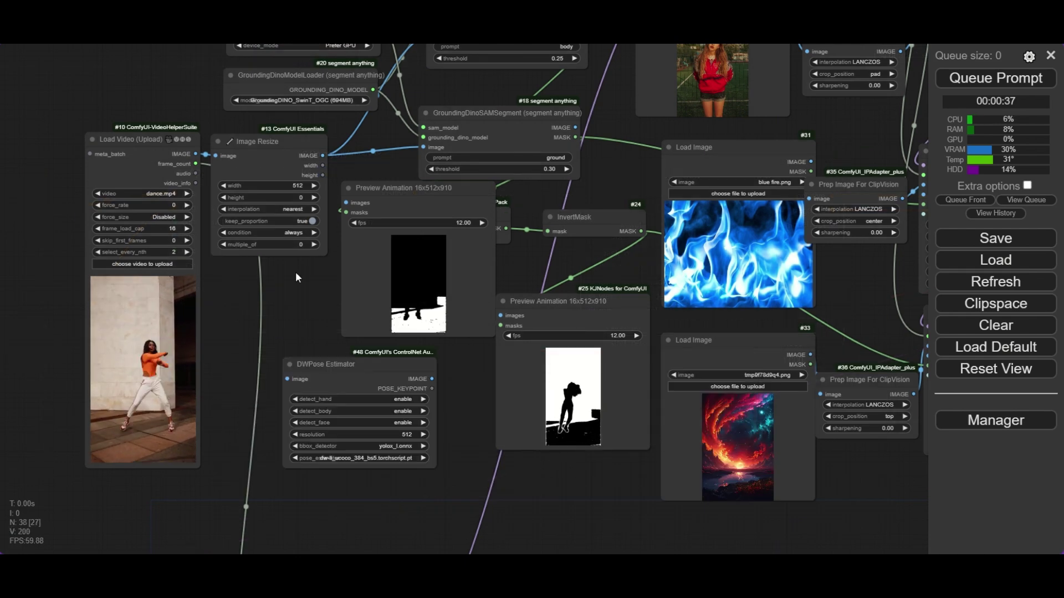
pyautogui.moveTo(322, 156); pyautogui.dragTo(287, 379)
# - Move the DWPose Estimator down near the prompts and connect its IMAGE output to the first Apply Advanced ControlNet's image input
pyautogui.scroll(-1, 317, 366)
pyautogui.scroll(-1, 316, 366)
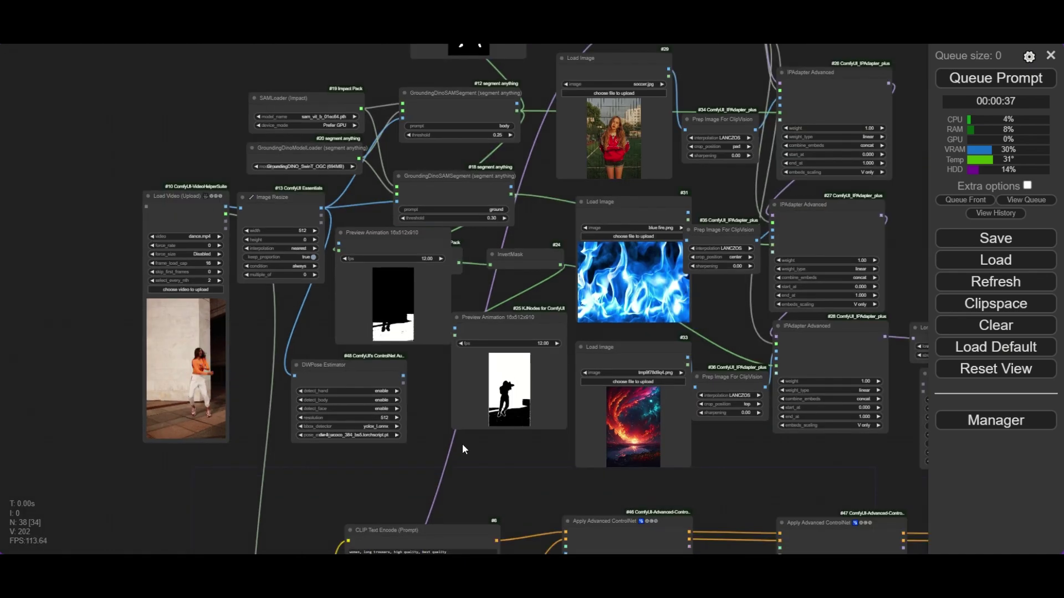
pyautogui.moveTo(462, 443); pyautogui.dragTo(414, 408)
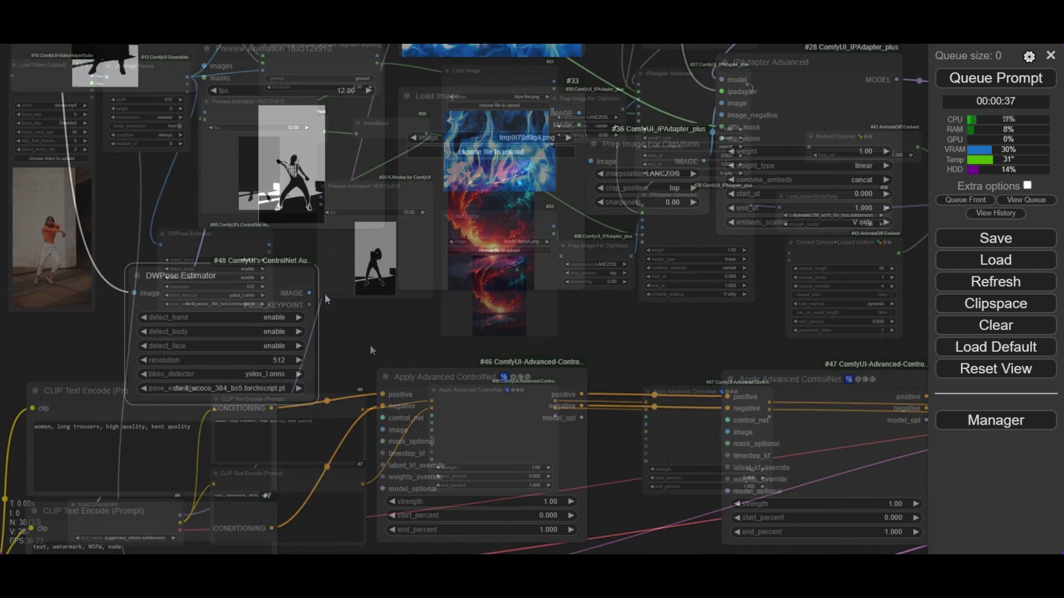
pyautogui.moveTo(309, 293); pyautogui.dragTo(375, 361)
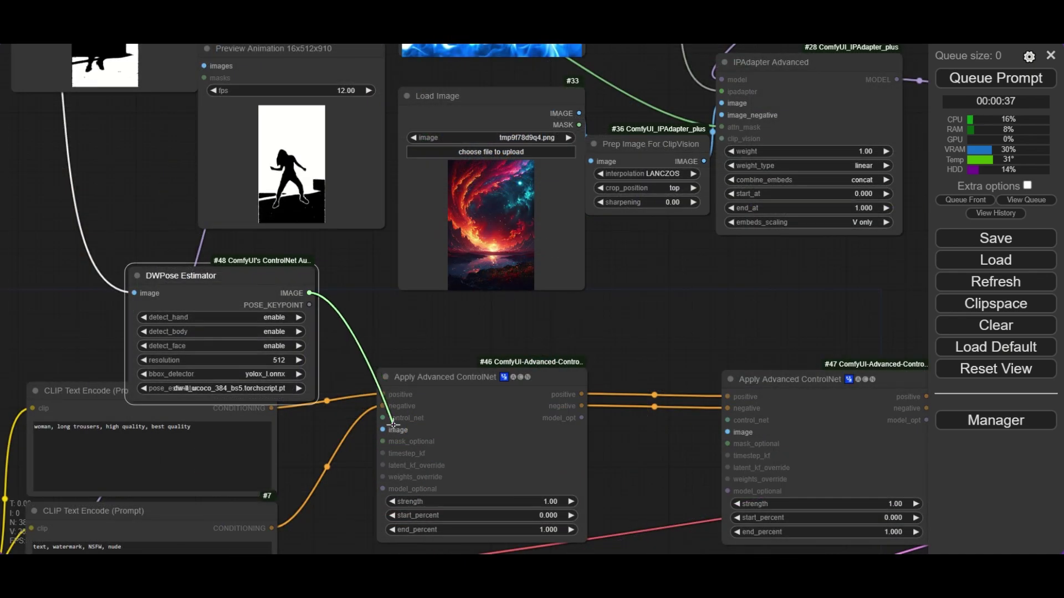
pyautogui.moveTo(353, 304); pyautogui.dragTo(499, 351)
# - Add a Zoe Depth Anything node fed by Image Resize and connect its output to the second Apply Advanced ControlNet's image input
pyautogui.scroll(-5, 500, 357)
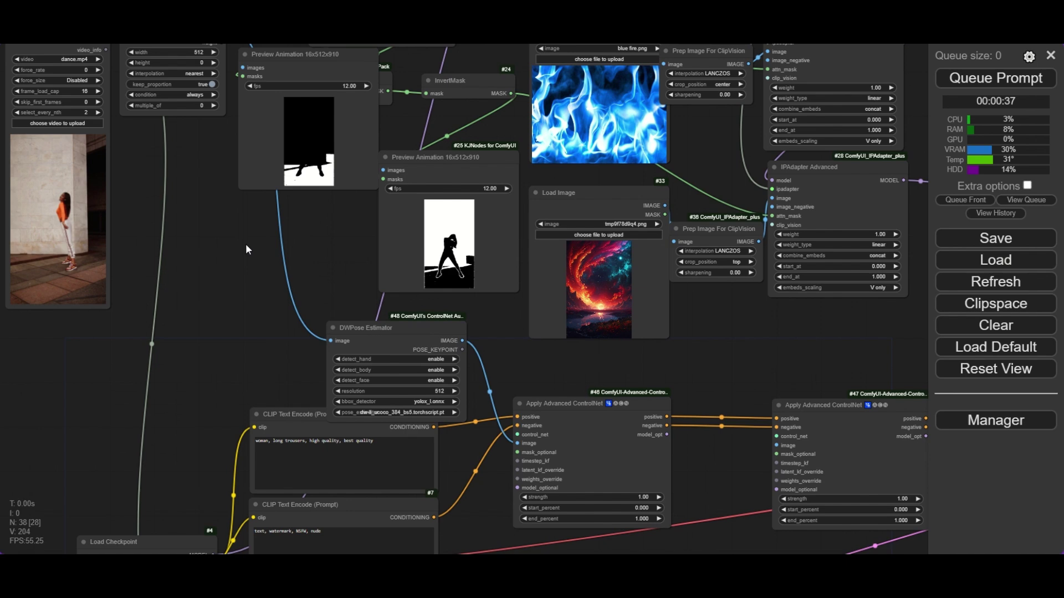
pyautogui.scroll(3, 325, 360)
pyautogui.doubleClick(275, 297)
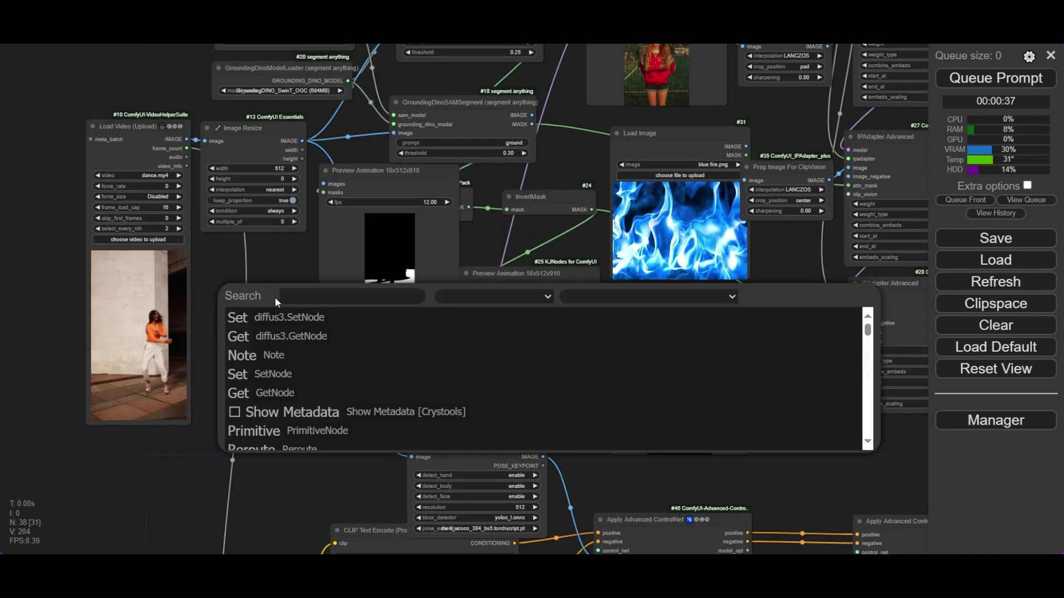
pyautogui.write('depth')
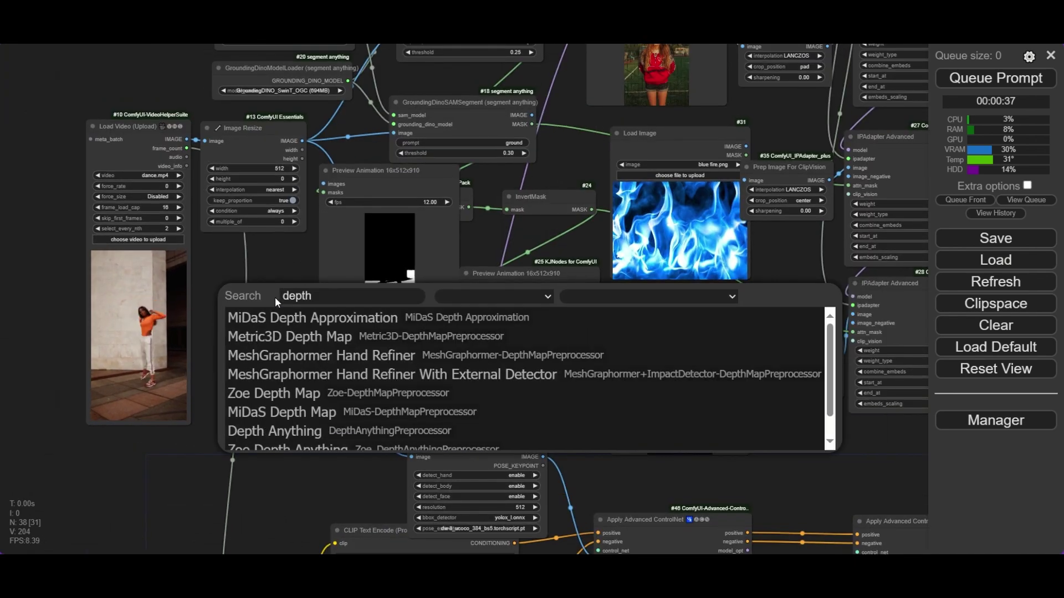
pyautogui.scroll(-1, 328, 414)
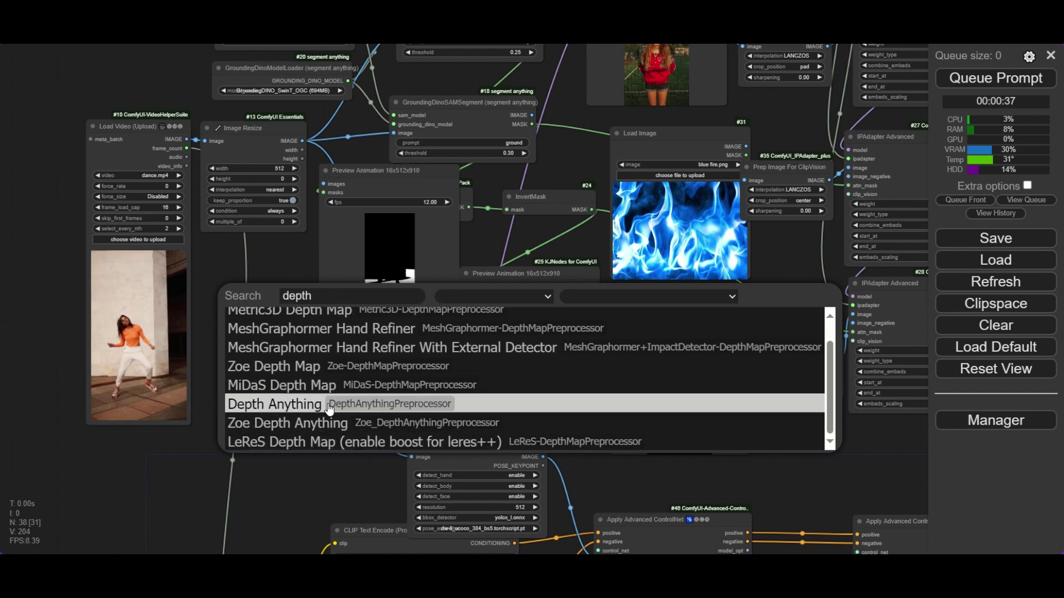
pyautogui.click(324, 424)
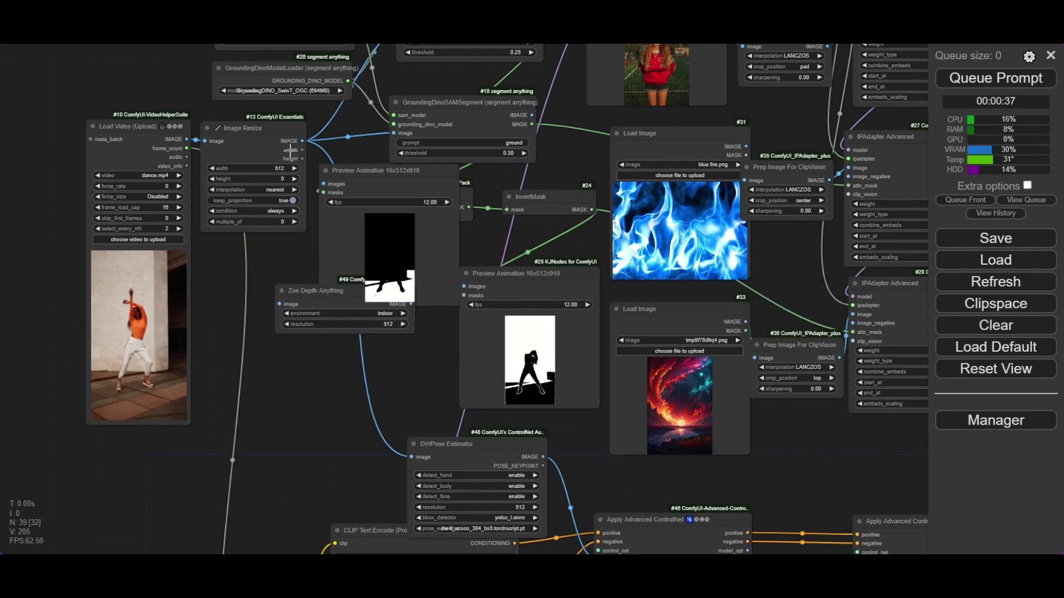
pyautogui.moveTo(302, 141); pyautogui.dragTo(337, 253)
pyautogui.scroll(3, 344, 275)
pyautogui.moveTo(327, 303); pyautogui.dragTo(379, 415)
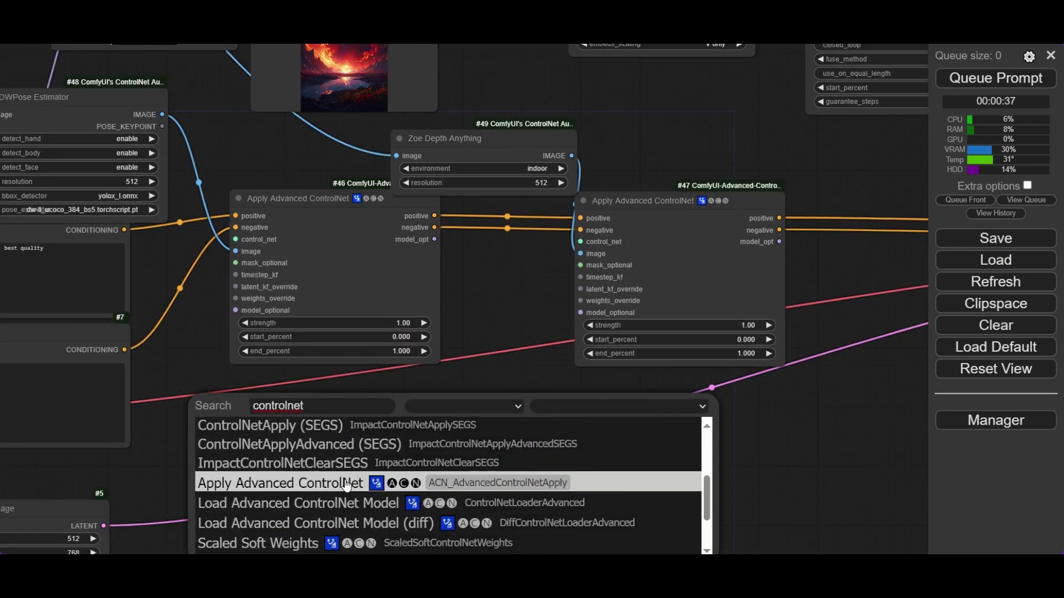
# - Add a Load Advanced ControlNet Model node with control_v11p_sd15_openpose.pth and connect it to the first Apply Advanced ControlNet's control_net input
pyautogui.click(348, 502)
pyautogui.moveTo(449, 420); pyautogui.dragTo(235, 235)
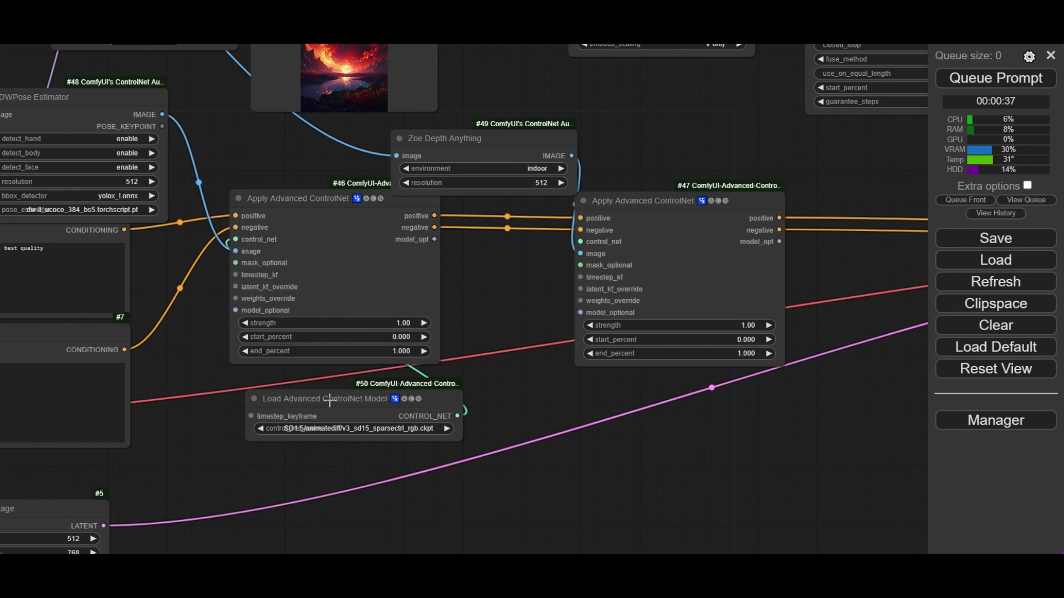
pyautogui.scroll(1, 332, 399)
pyautogui.click(380, 431)
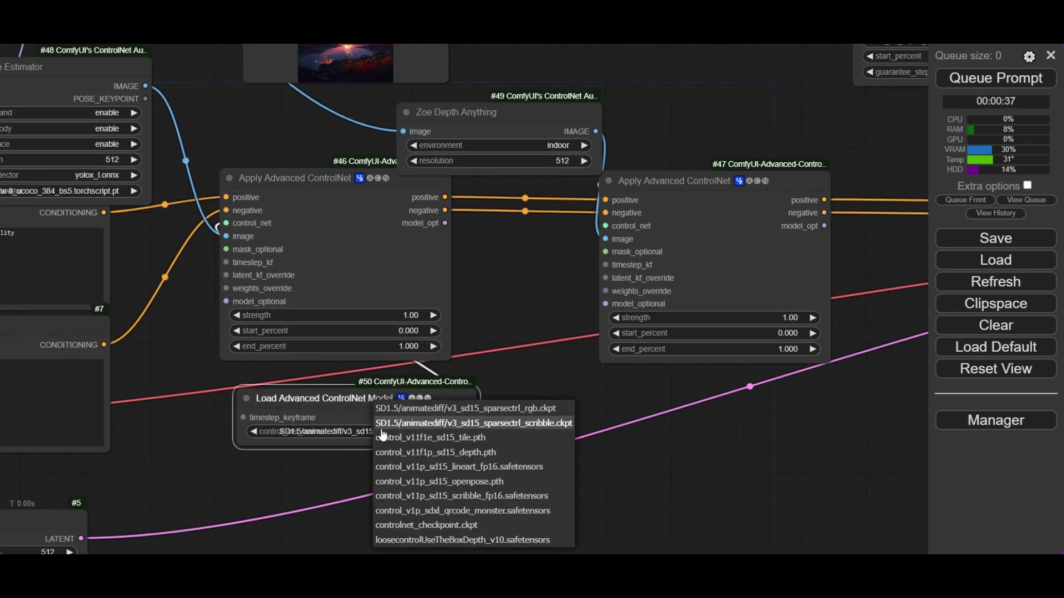
pyautogui.click(388, 481)
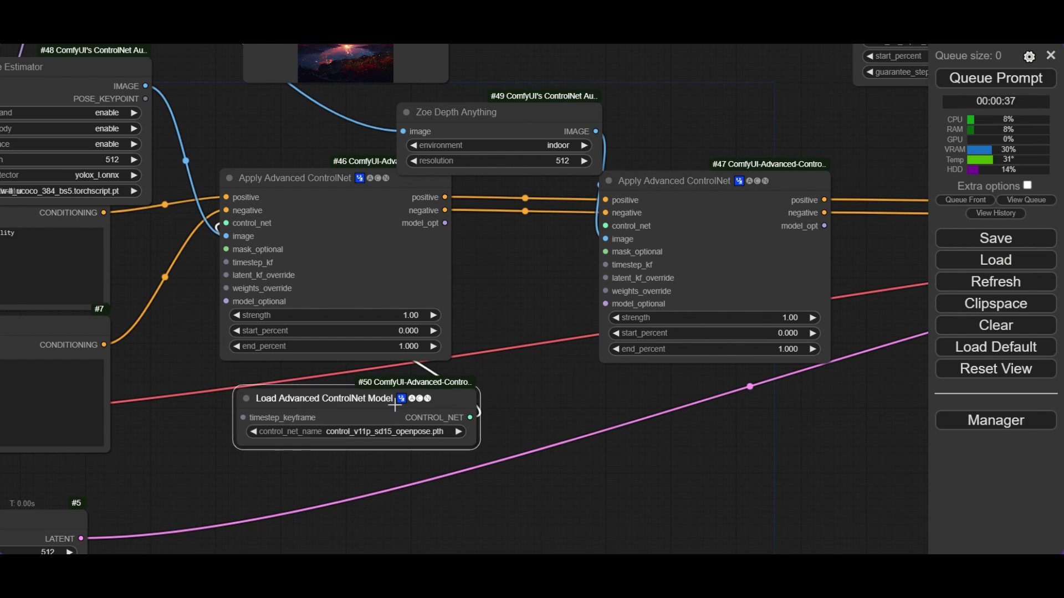
# - Duplicate the ControlNet model loader, connect the copy to the second Apply Advanced ControlNet's control_net input, and select control_v11f1p_sd15_depth.pth
pyautogui.hotkey('ctrl', 'c')
pyautogui.hotkey('ctrl', 'v')
pyautogui.moveTo(510, 400); pyautogui.dragTo(711, 392)
pyautogui.moveTo(828, 408); pyautogui.dragTo(605, 225)
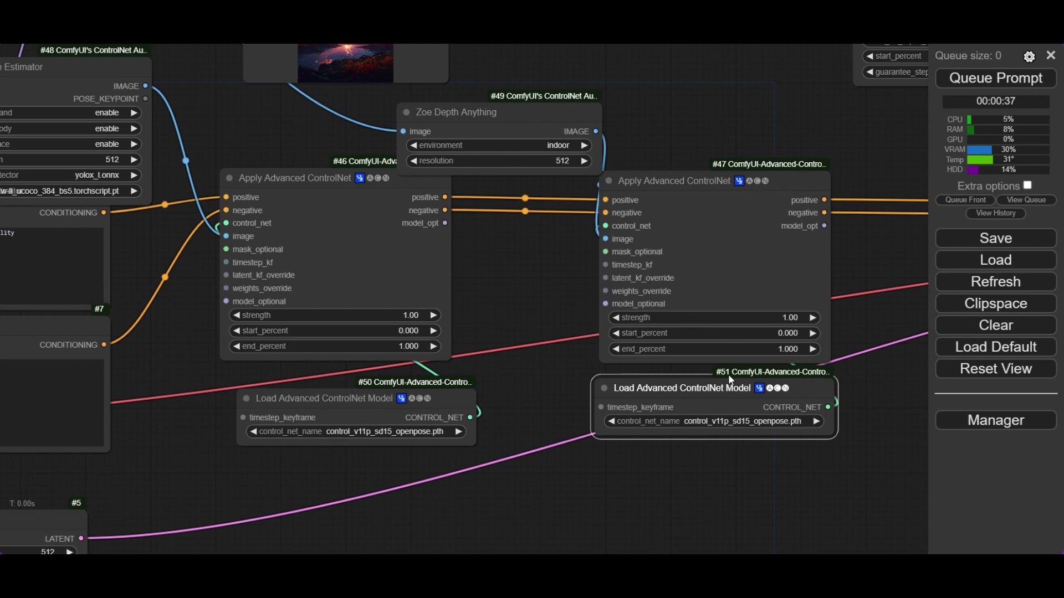
pyautogui.click(763, 426)
pyautogui.click(834, 455)
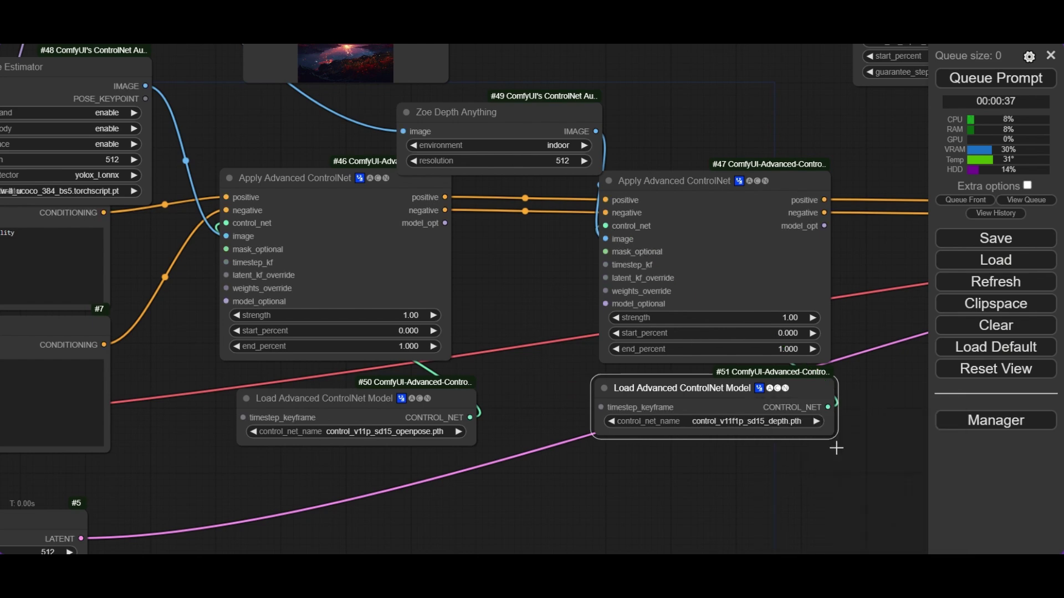
pyautogui.moveTo(742, 380); pyautogui.dragTo(739, 384)
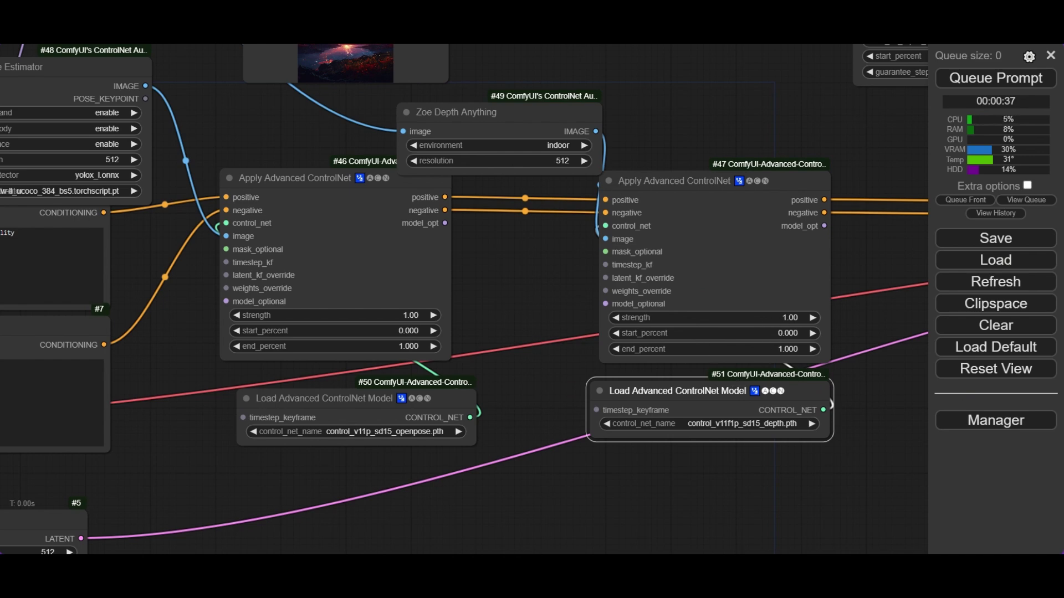
# - Set the first Apply Advanced ControlNet's strength to 0.80 and its end_percent to 0.800
pyautogui.click(388, 238)
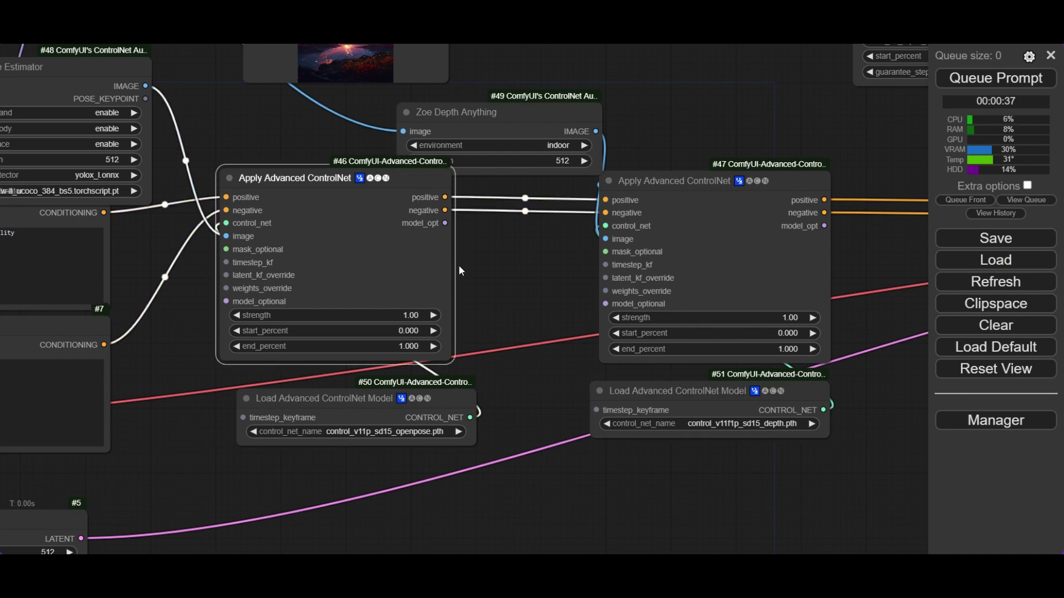
pyautogui.click(409, 315)
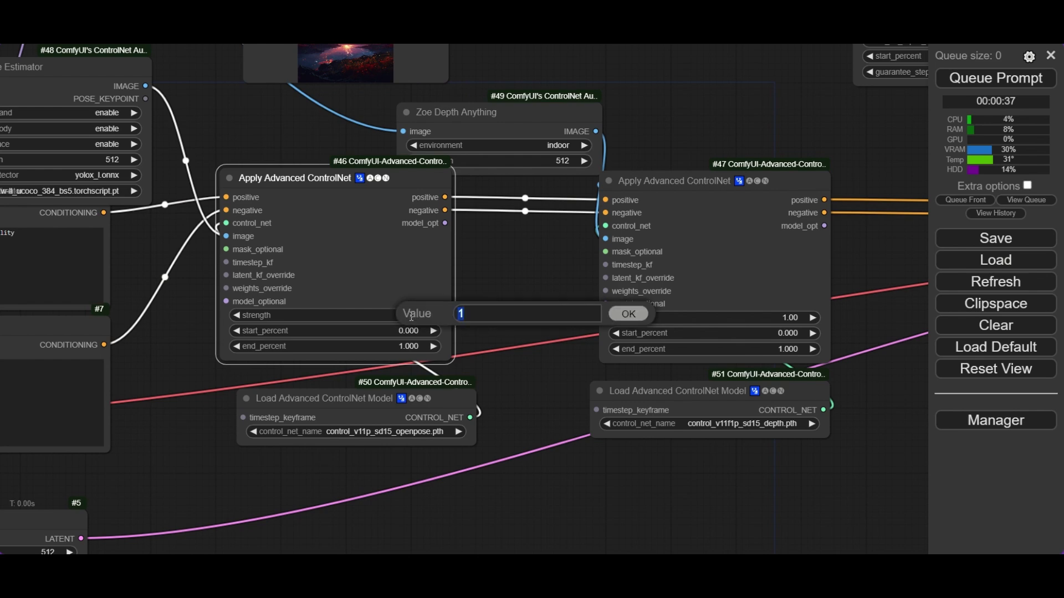
pyautogui.write('0.89')
pyautogui.press('Return')
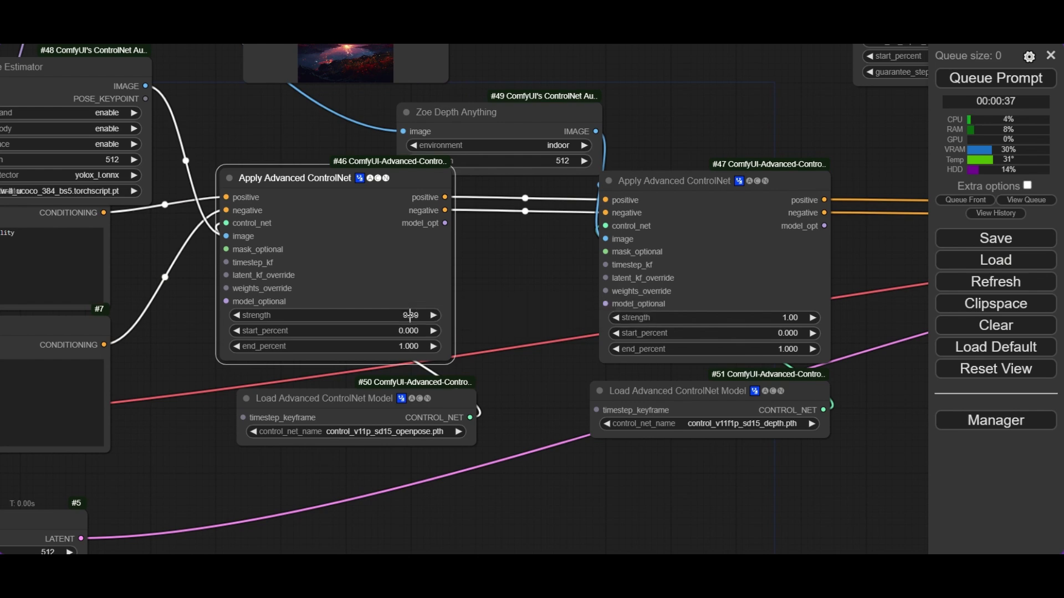
pyautogui.click(400, 346)
pyautogui.press('Return')
# - Set the second Apply Advanced ControlNet's strength to 0.30 and edit its end_percent
pyautogui.click(803, 319)
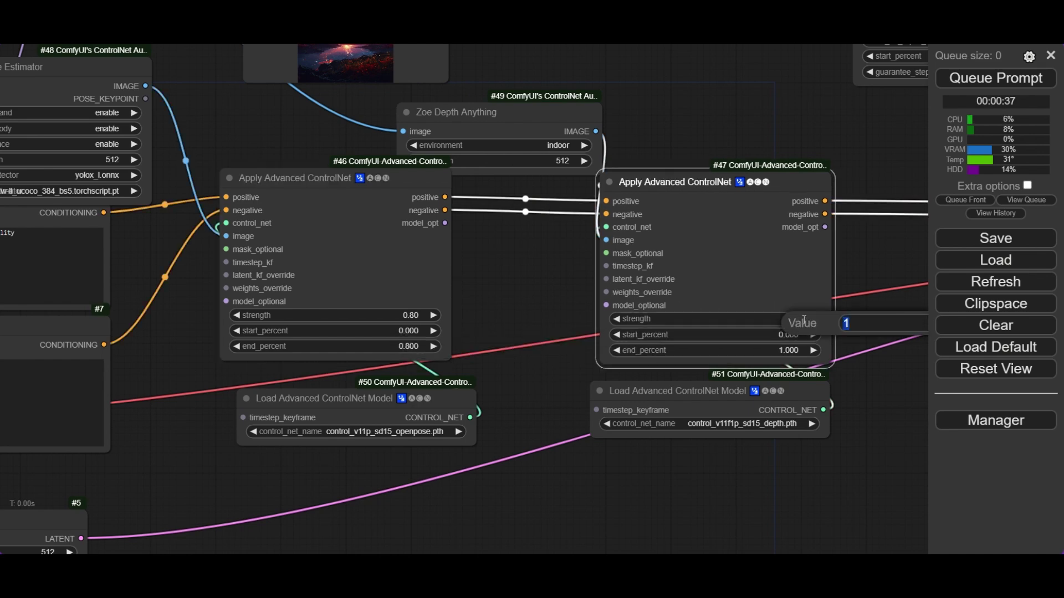
pyautogui.press('Return')
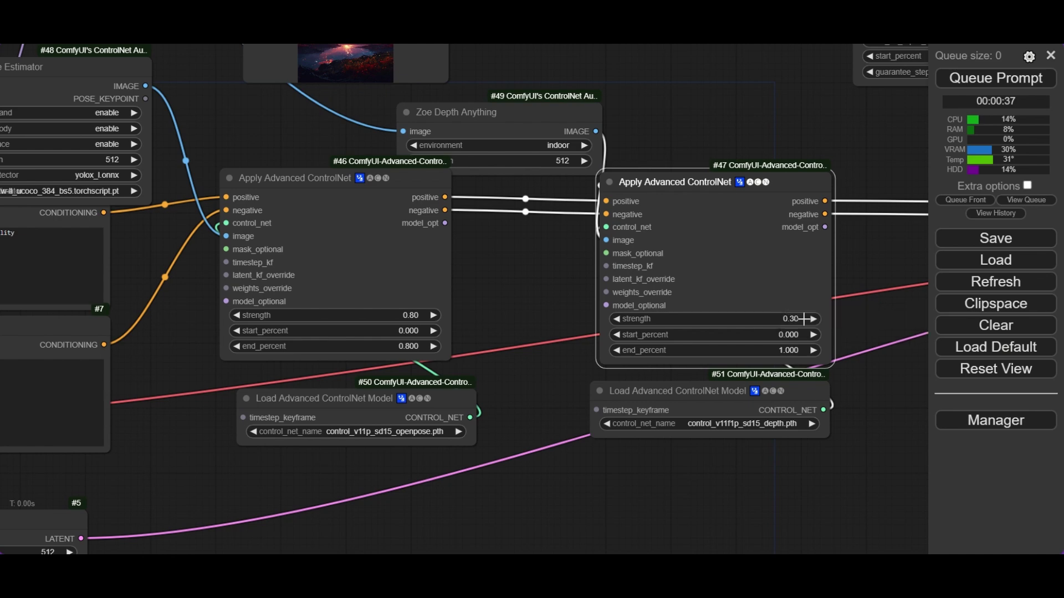
pyautogui.click(787, 350)
pyautogui.press('Return')
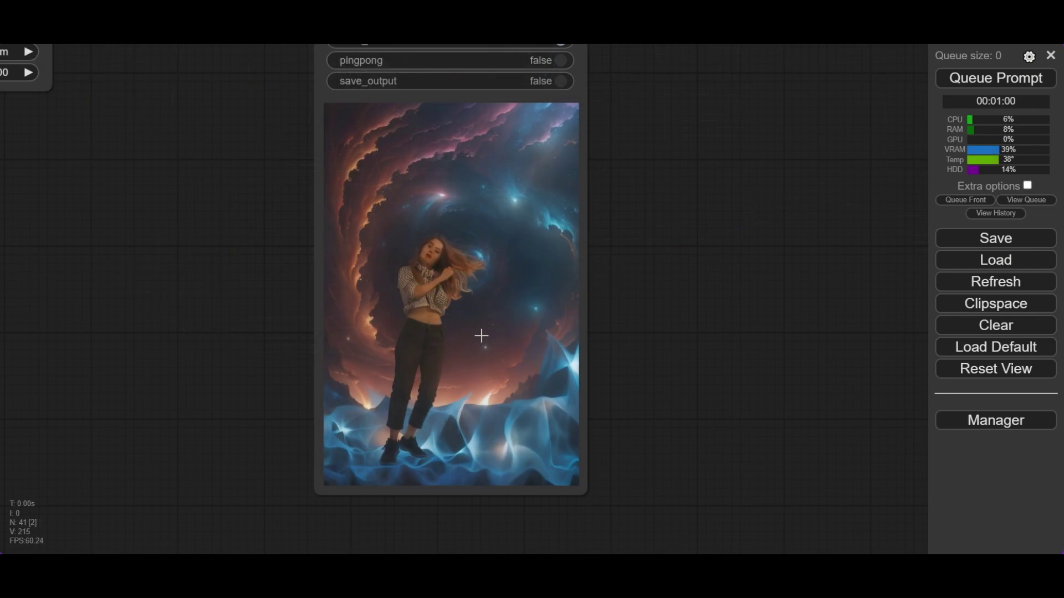
# - Set the weight_type of the IPAdapter Advanced node fed by the soccer.jpg image to ease in-out and its weight to 1.20
pyautogui.scroll(5, 491, 260)
pyautogui.scroll(-15, 490, 272)
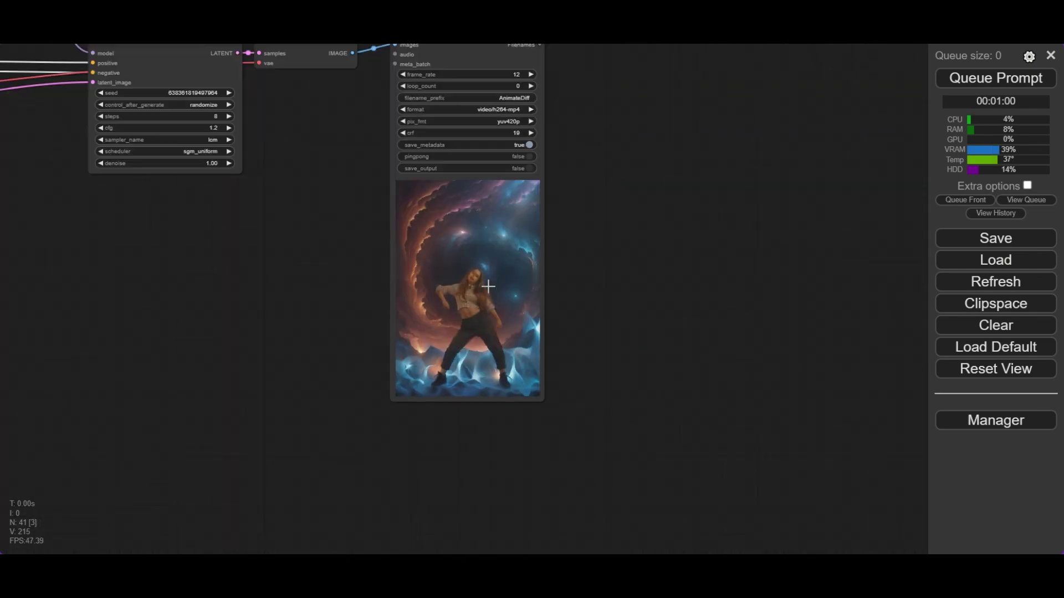
pyautogui.scroll(-3, 488, 286)
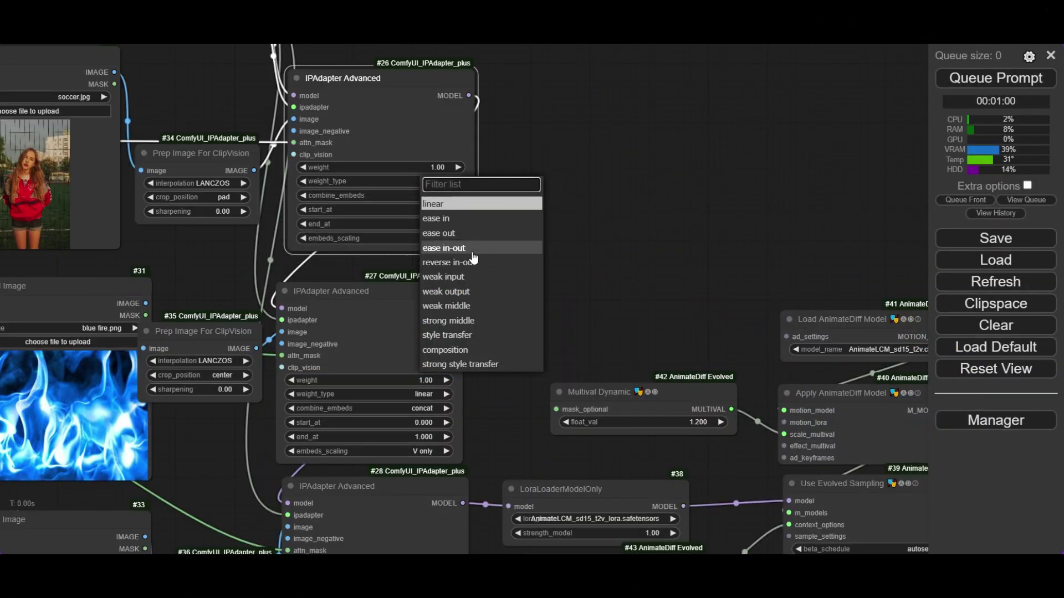
pyautogui.click(455, 248)
pyautogui.click(438, 169)
pyautogui.write('1.')
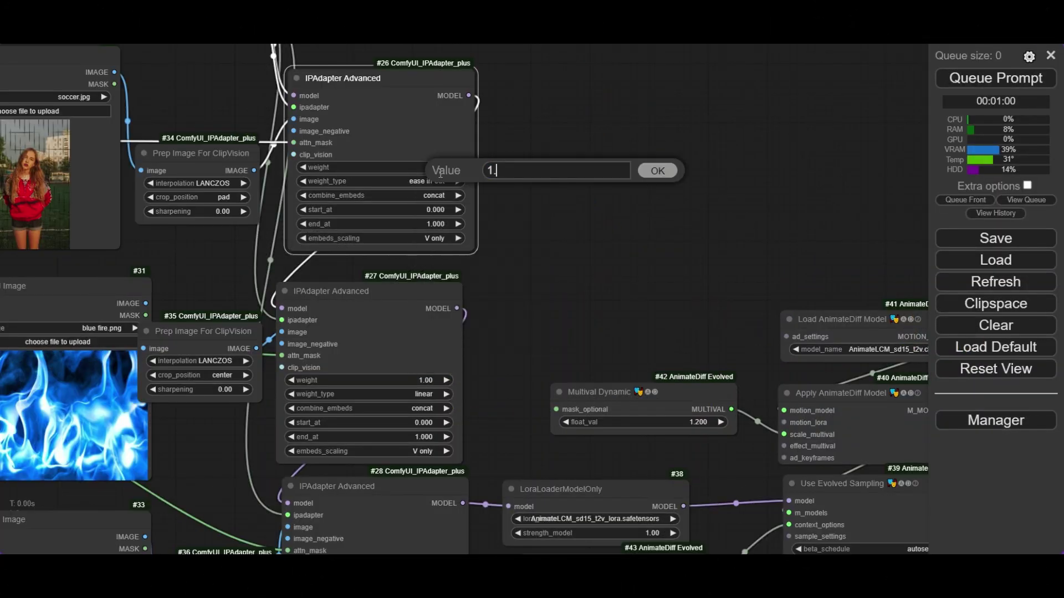
pyautogui.write('2')
pyautogui.press('Return')
# - Set the blue fire image's IPAdapter Advanced weight to 2.00 and its weight_type to ease in-out
pyautogui.moveTo(553, 437); pyautogui.dragTo(569, 322)
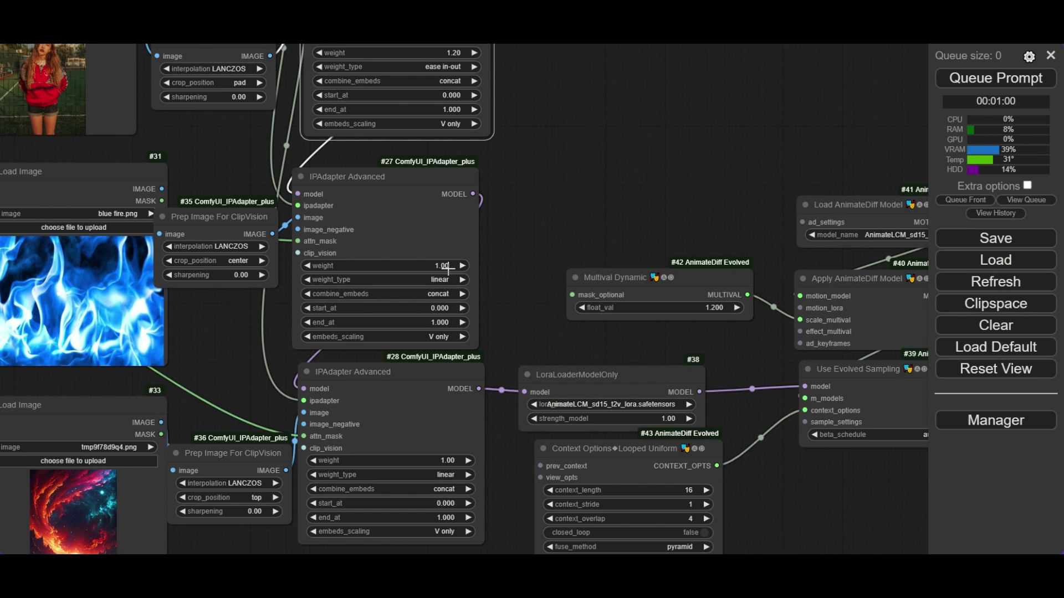
pyautogui.click(444, 266)
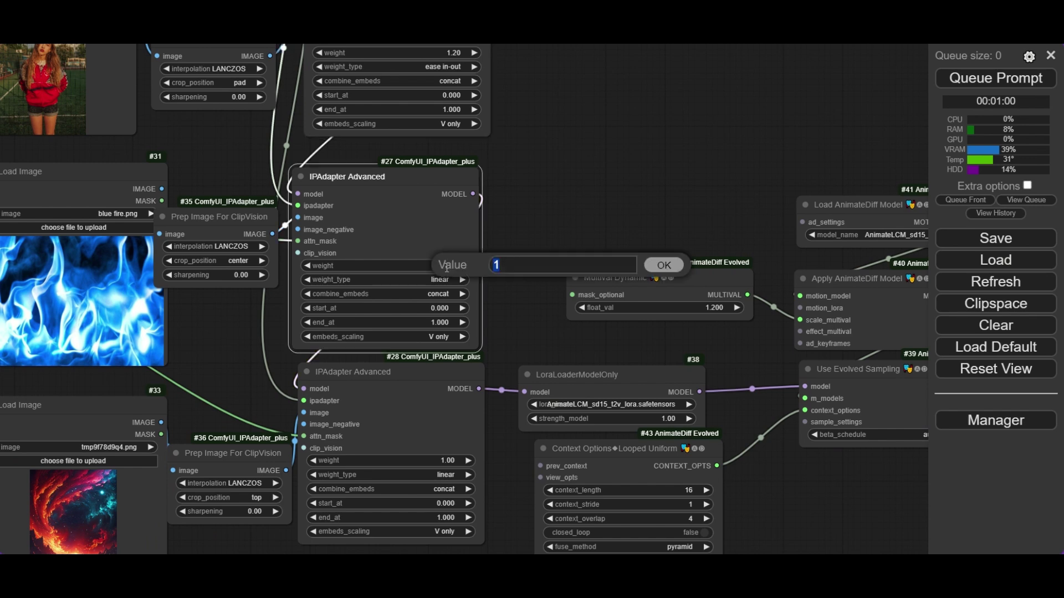
pyautogui.click(382, 282)
pyautogui.click(502, 348)
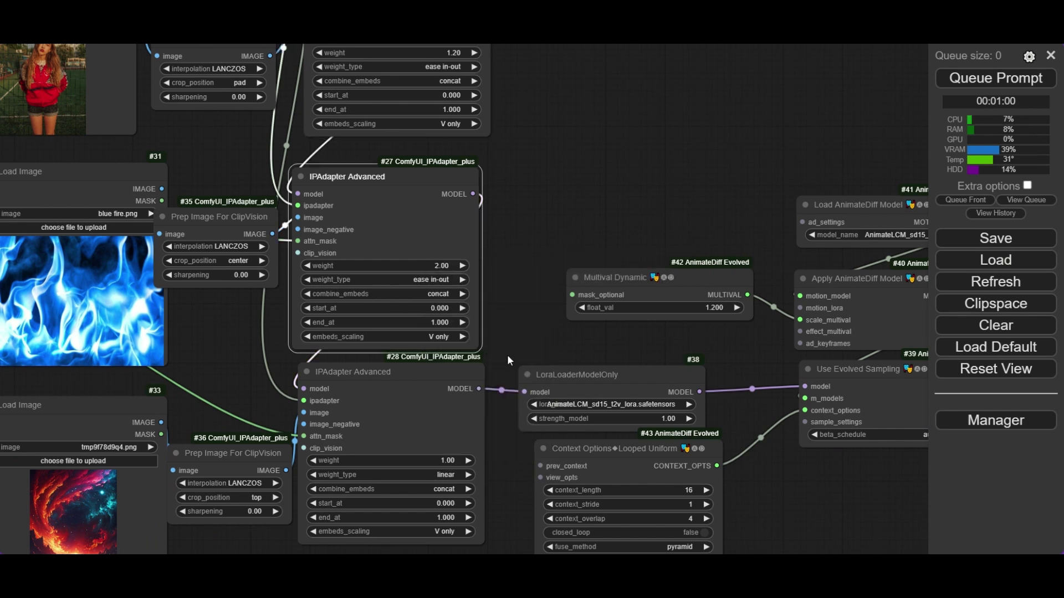
# - Set the third IPAdapter Advanced node's weight to 2.00 and its weight_type to ease in-out
pyautogui.moveTo(507, 355); pyautogui.dragTo(470, 264)
pyautogui.scroll(3, 407, 344)
pyautogui.click(416, 322)
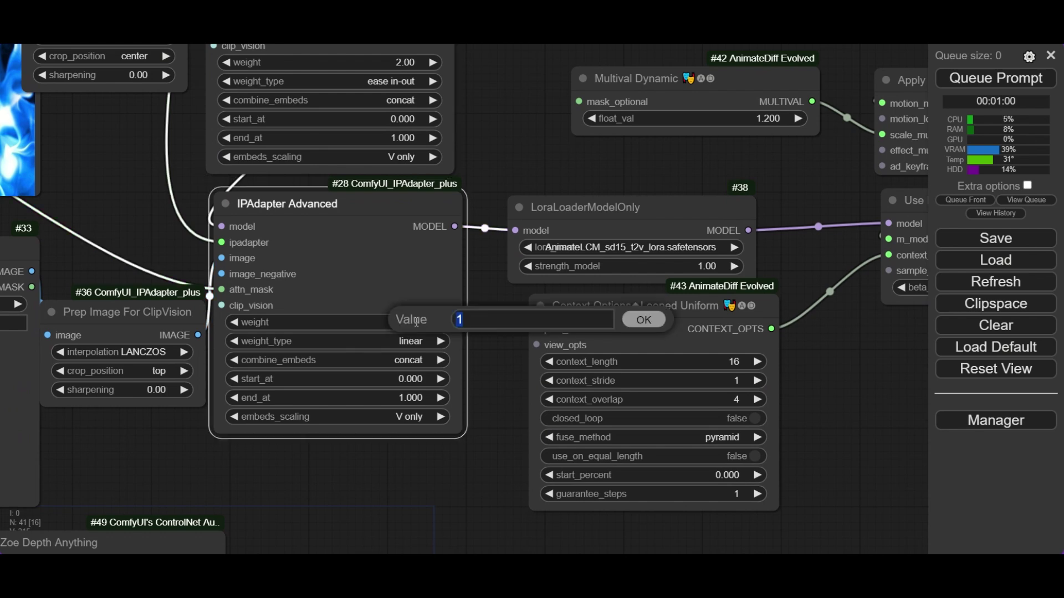
pyautogui.press('Return')
pyautogui.click(416, 341)
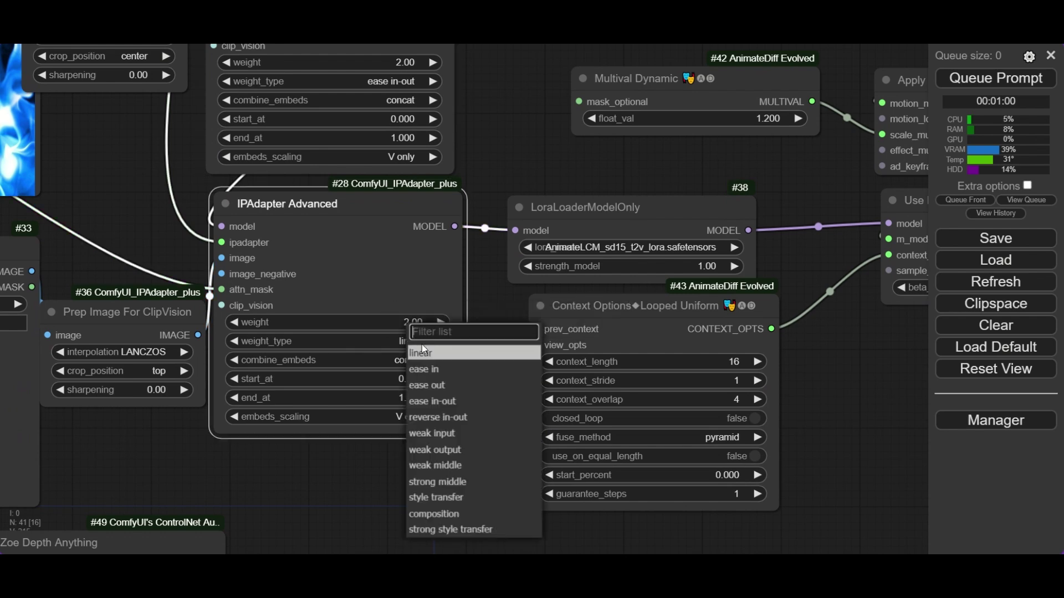
pyautogui.click(424, 404)
# - Insert "red shirt," after "long trousers," in the positive CLIP Text Encode prompt
pyautogui.scroll(-5, 464, 382)
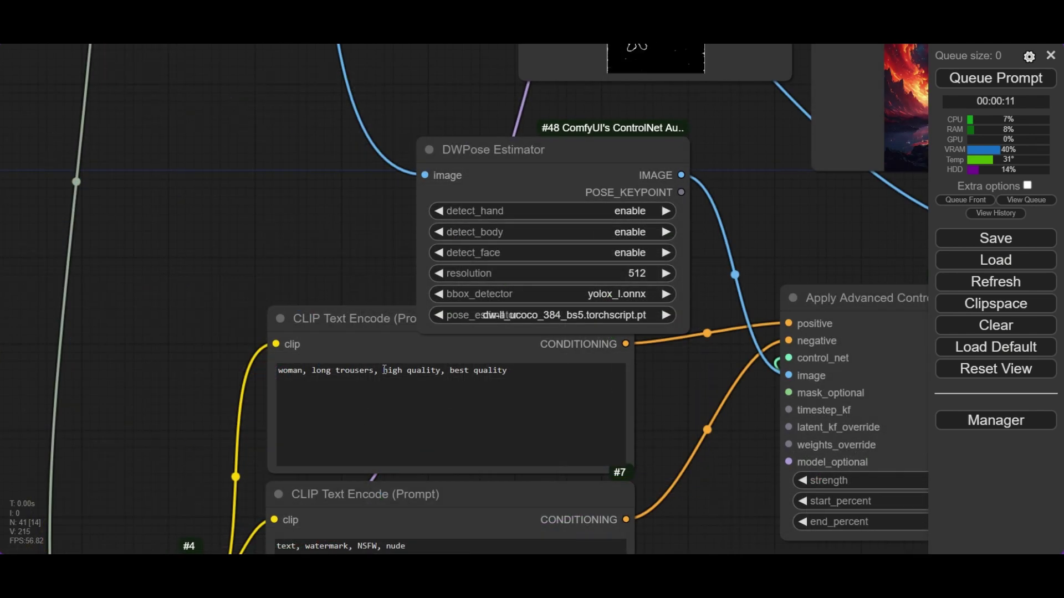
pyautogui.click(401, 367)
pyautogui.write('red')
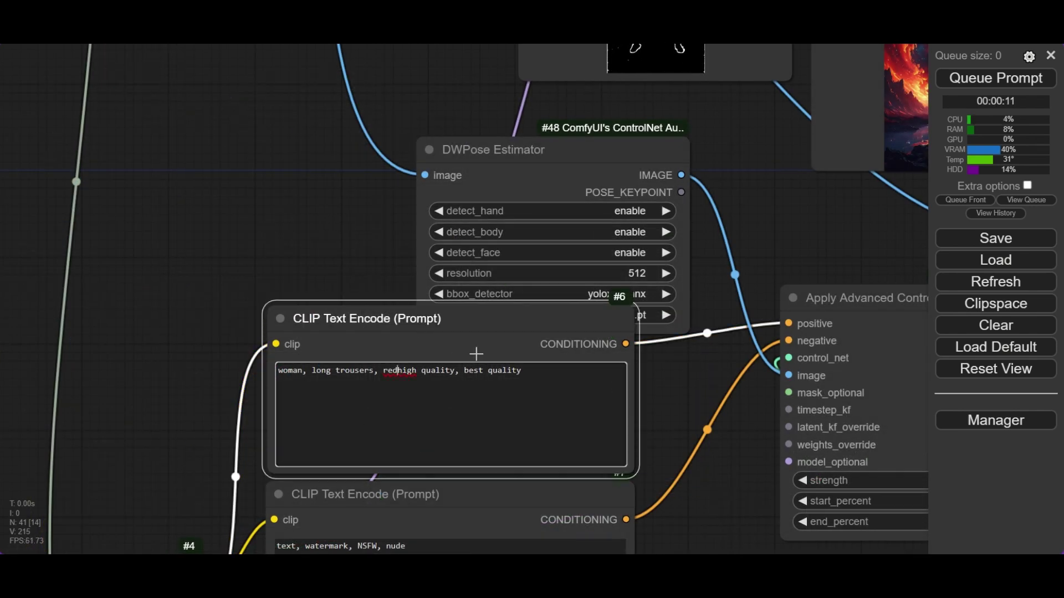
pyautogui.write(' shirt,')
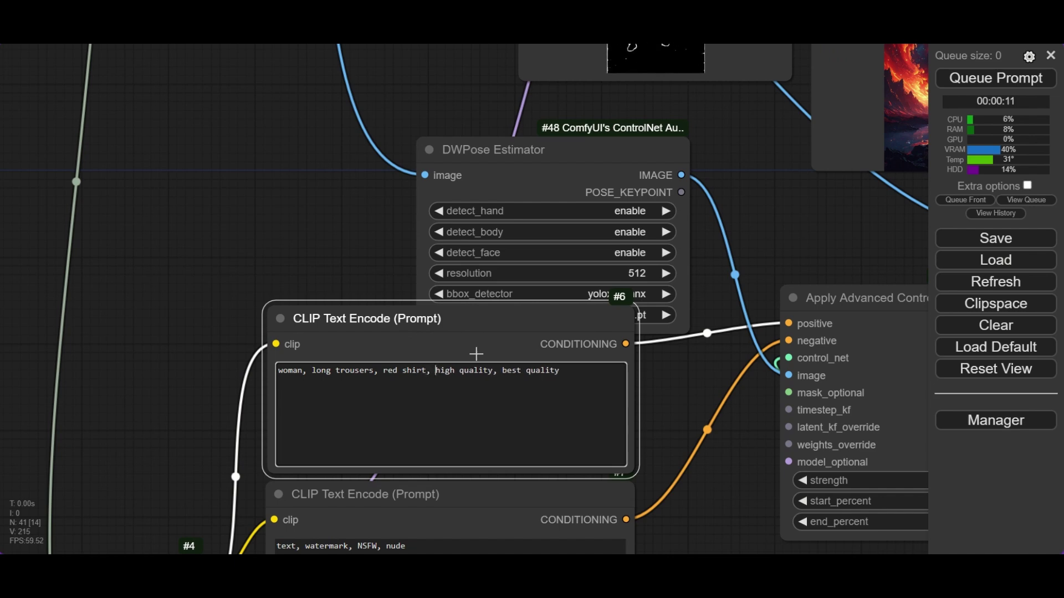
# - Set the KSampler's steps to 10
pyautogui.scroll(-3, 483, 332)
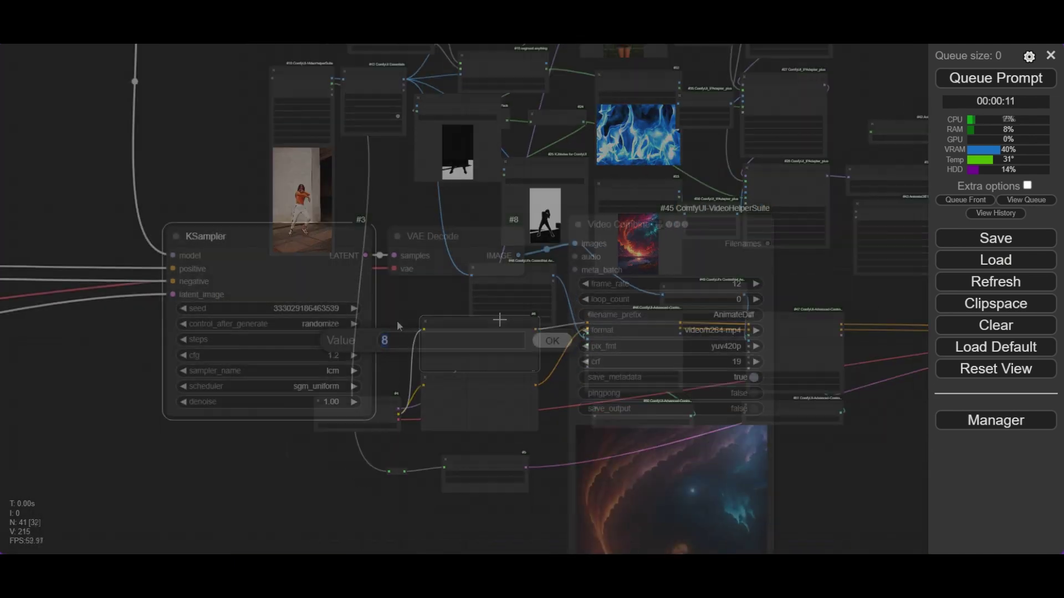
pyautogui.press('Return')
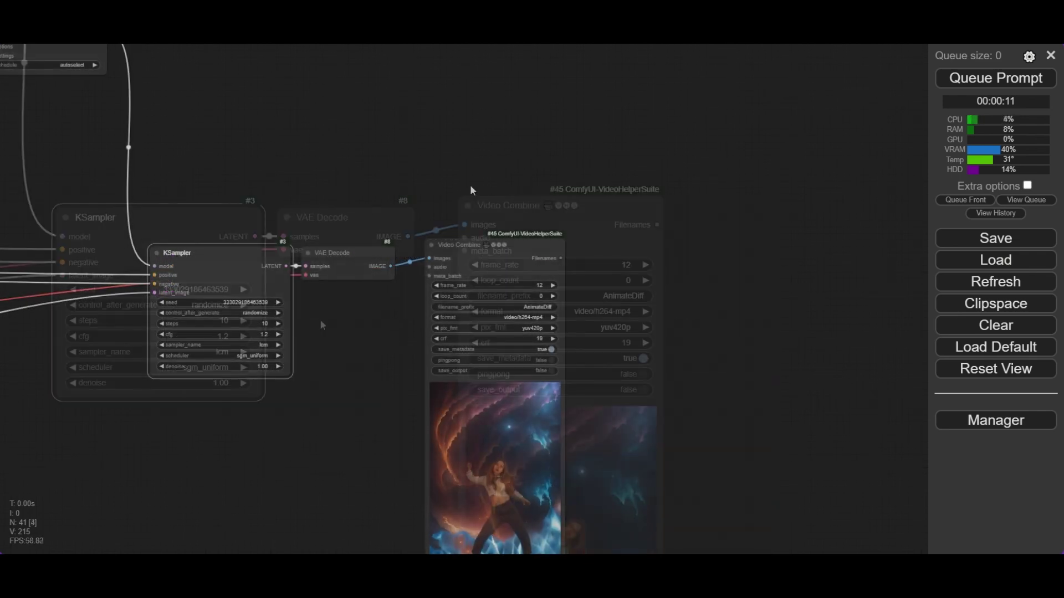
# - Add an Upscale Latent By node with scale_by 1.75 and connect the KSampler's LATENT output to its samples input
pyautogui.doubleClick(410, 190)
pyautogui.write('u')
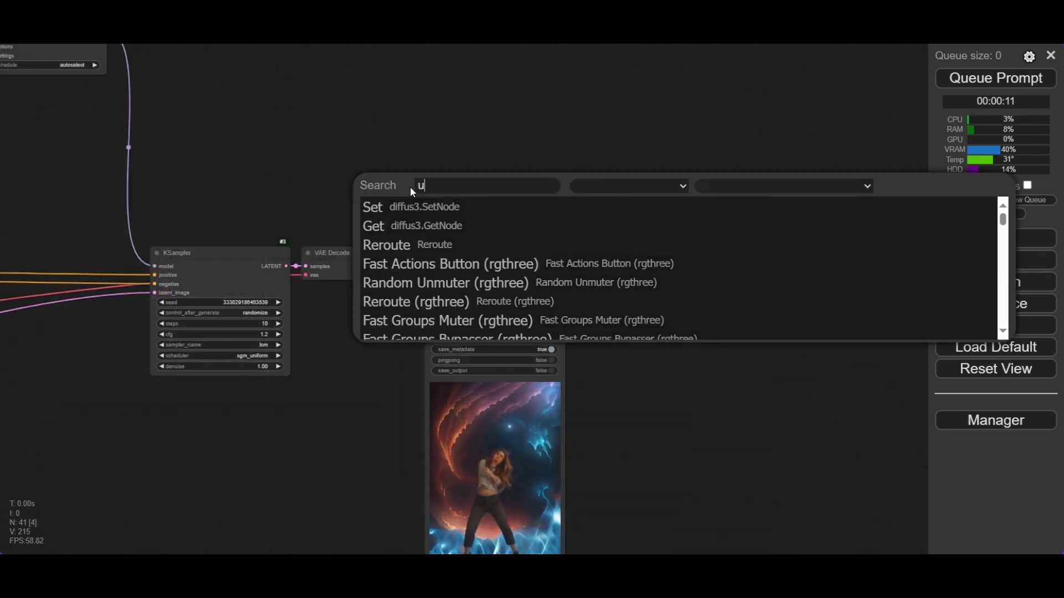
pyautogui.write('pscale')
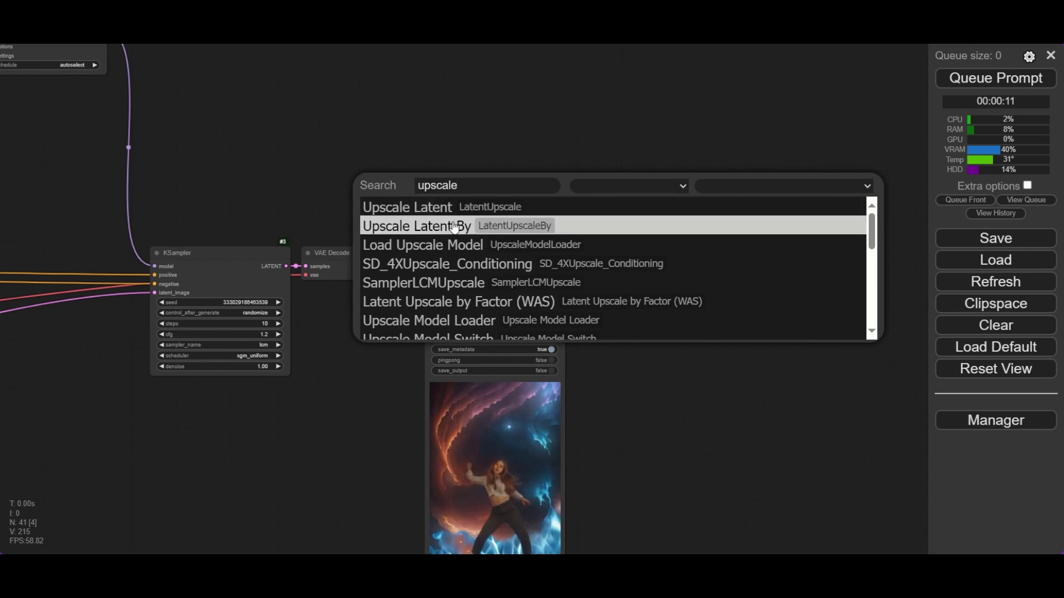
pyautogui.click(464, 227)
pyautogui.scroll(3, 488, 205)
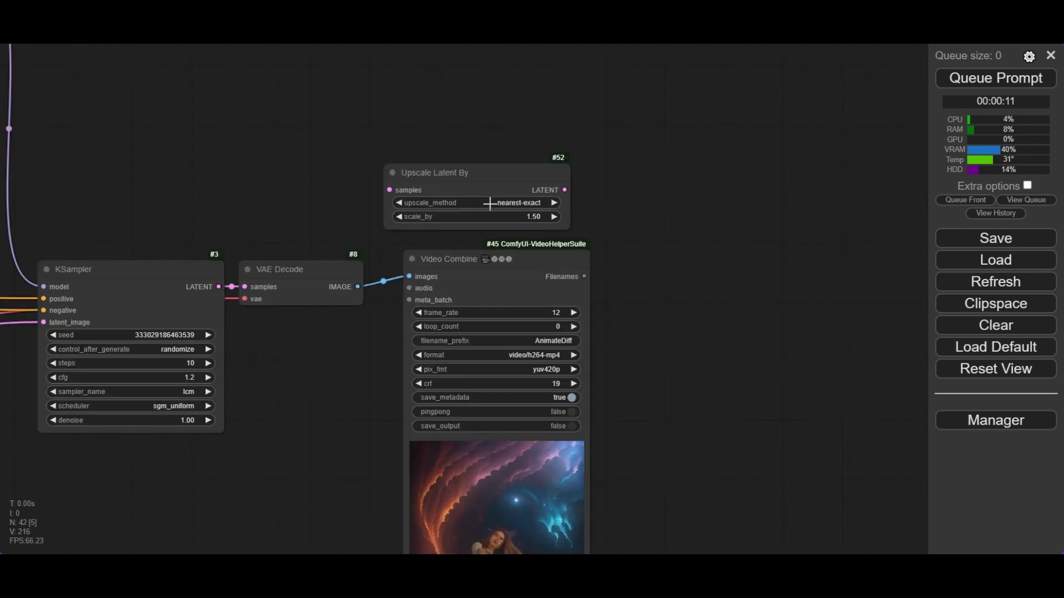
pyautogui.click(532, 216)
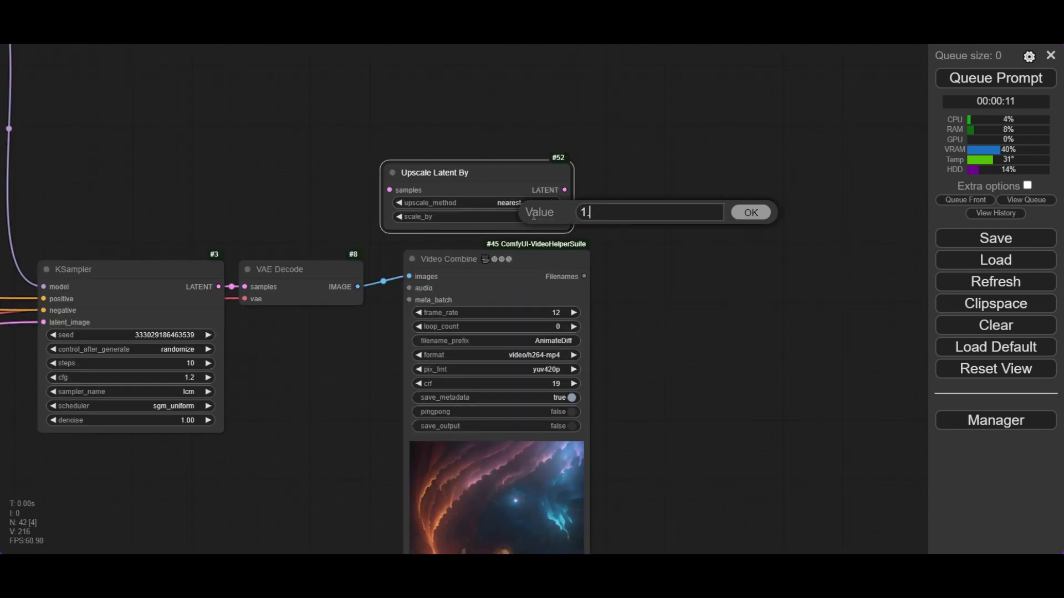
pyautogui.write('1.75')
pyautogui.press('Return')
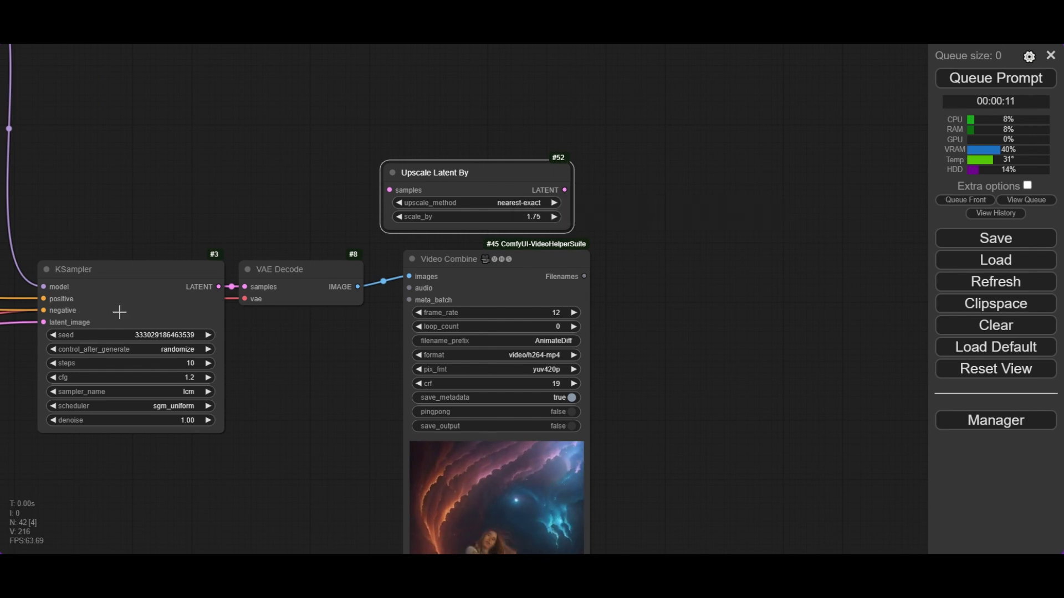
pyautogui.moveTo(220, 286); pyautogui.dragTo(387, 193)
# - Duplicate the KSampler with its input connections beyond the Video Combine node and connect the upscaled latent to the copy's latent_image input
pyautogui.click(369, 268)
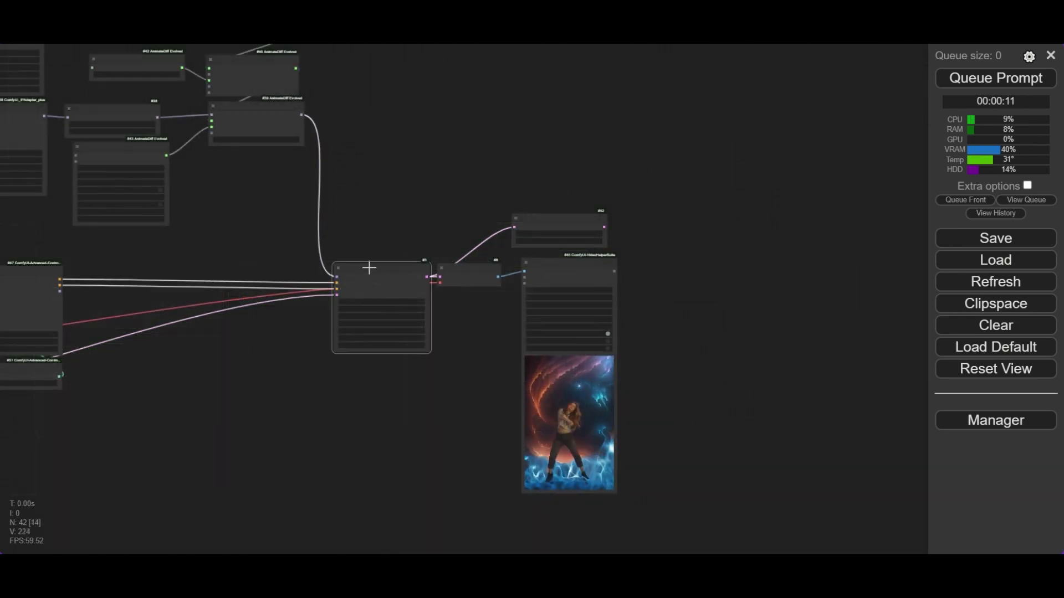
pyautogui.hotkey('ctrl', 'shift', 'v')
pyautogui.moveTo(448, 285); pyautogui.dragTo(711, 254)
pyautogui.moveTo(673, 224); pyautogui.dragTo(586, 214)
pyautogui.scroll(8, 547, 214)
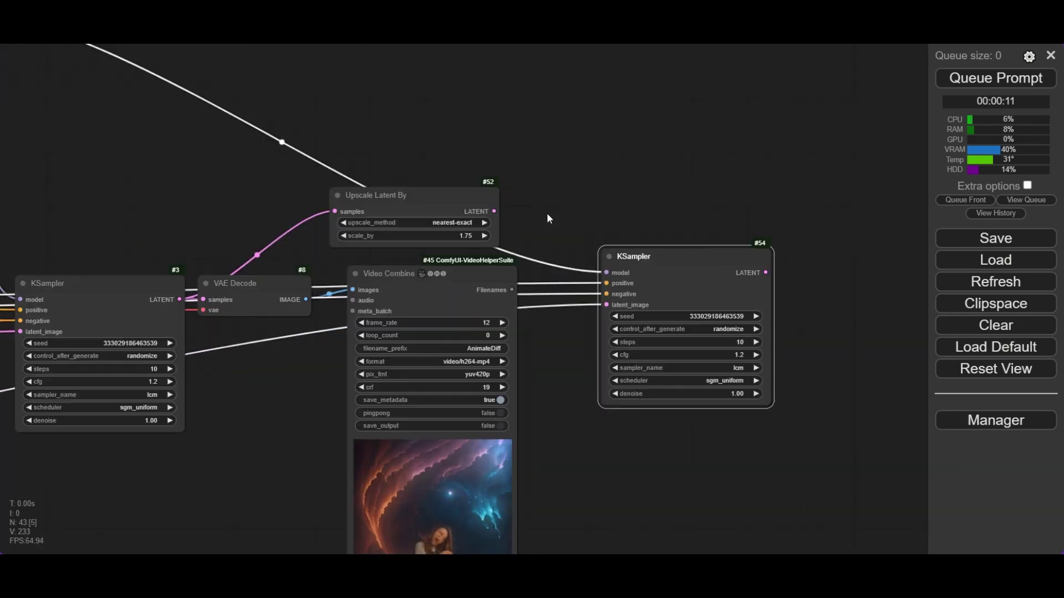
pyautogui.moveTo(515, 249); pyautogui.dragTo(626, 335)
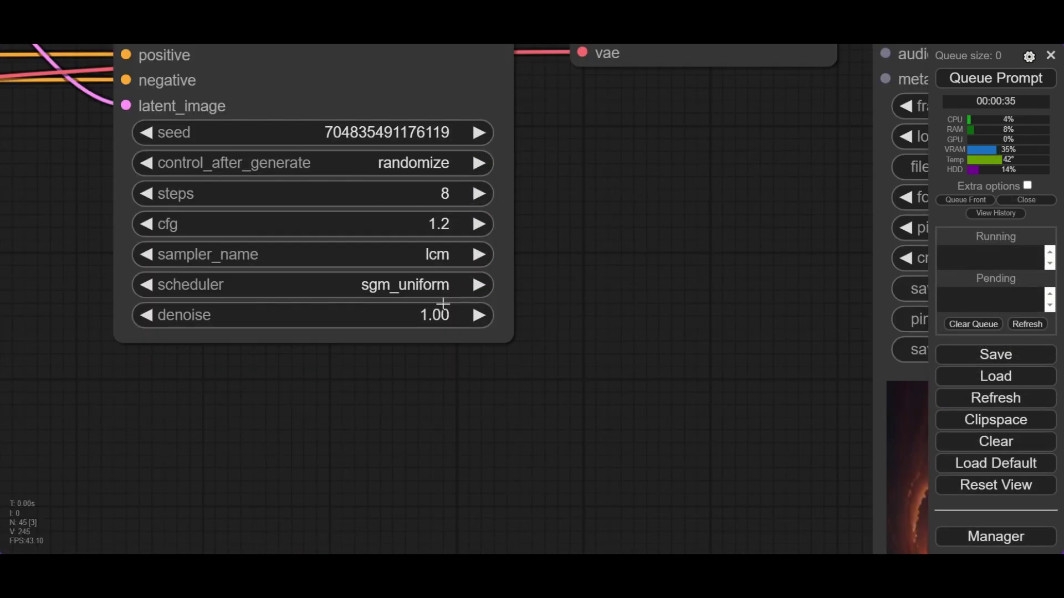
# - Set the second KSampler's denoise to 0.45
pyautogui.scroll(2, 394, 277)
pyautogui.click(427, 315)
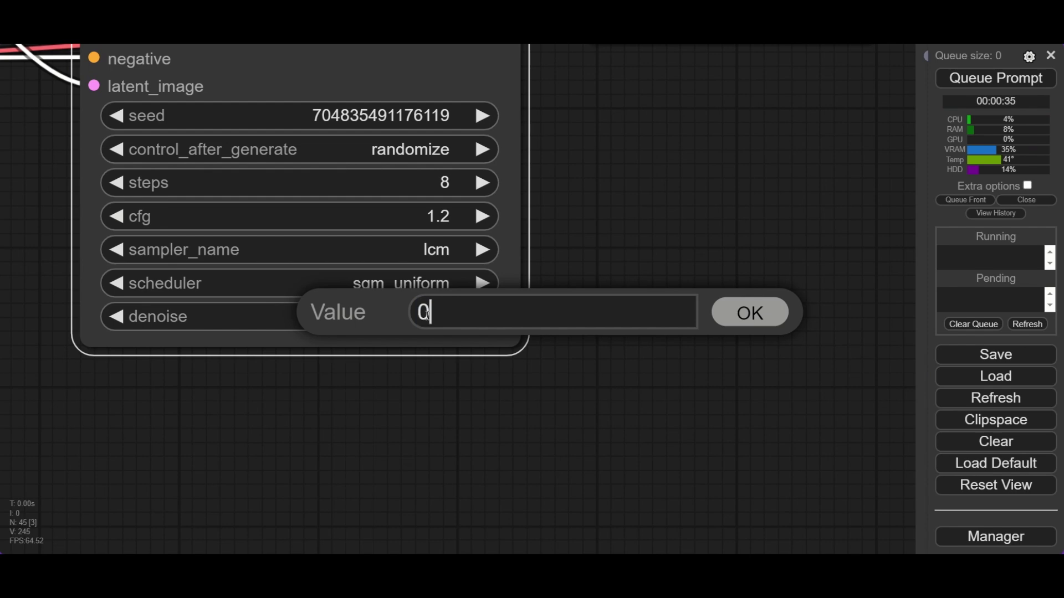
pyautogui.write('0.45')
pyautogui.press('Return')
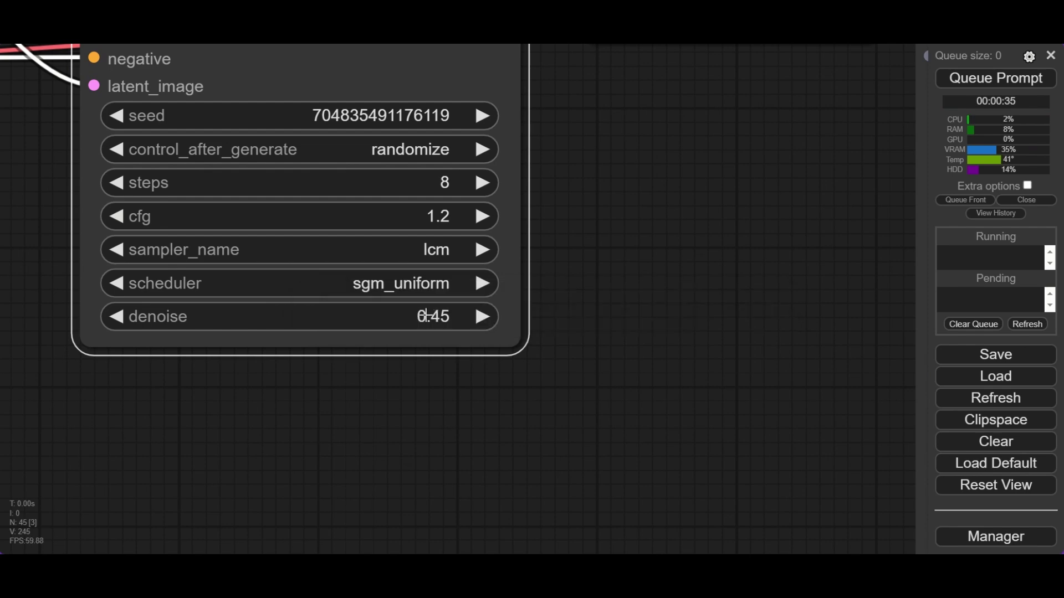
# - Add a FaceDetailer (pipe) node beside the second Video Combine node
pyautogui.write('faced')
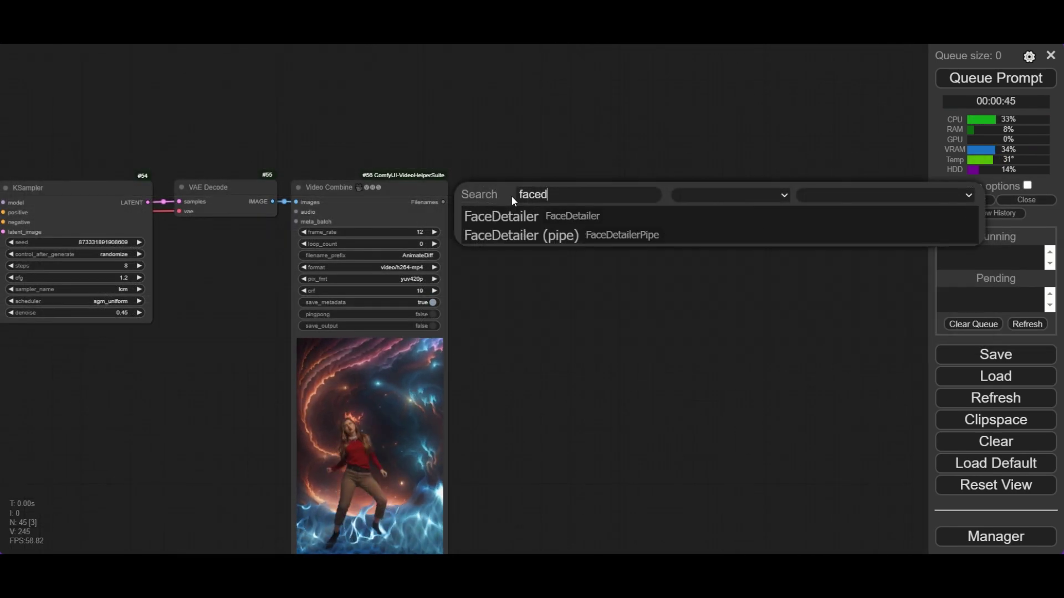
pyautogui.click(540, 235)
pyautogui.moveTo(581, 207); pyautogui.dragTo(560, 132)
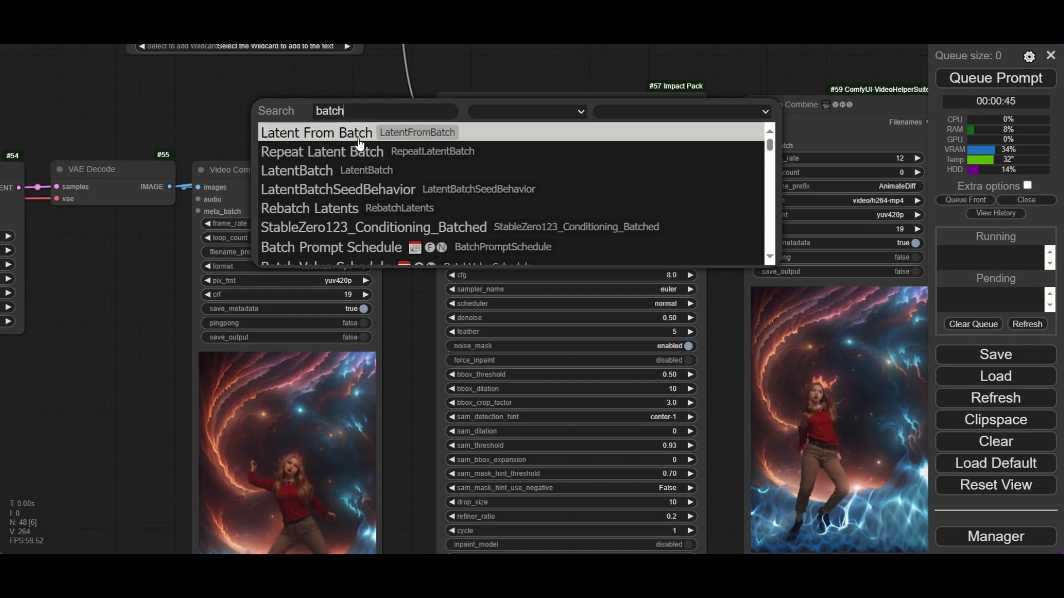
# - Search the node list for "batch to" to find an image batch conversion node
pyautogui.write('to')
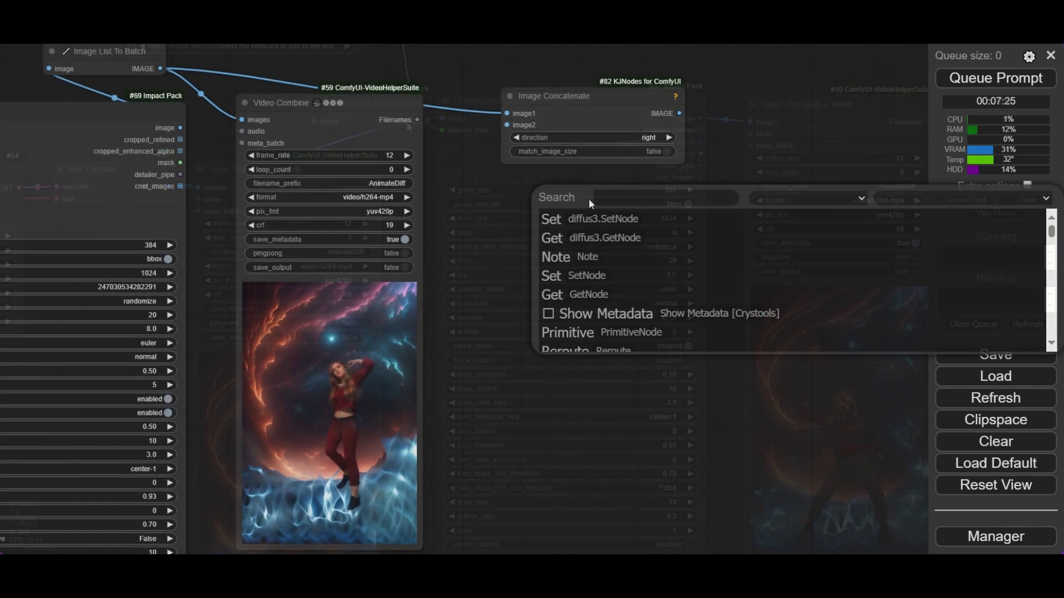
# - Search the node list for "get" to find a Get node for the area below Image Concatenate
pyautogui.write('re')
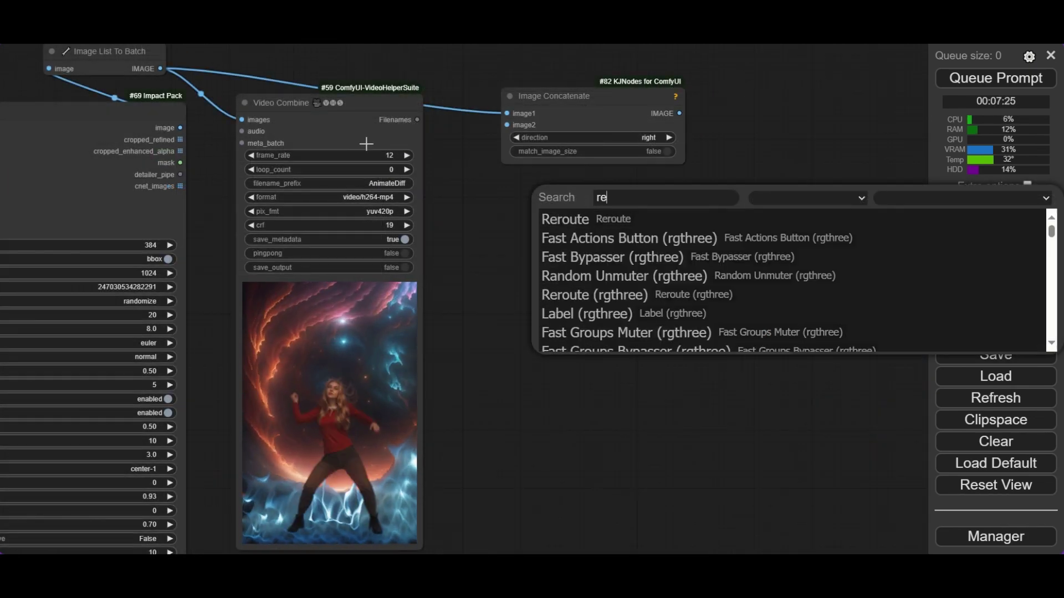
pyautogui.press('Escape')
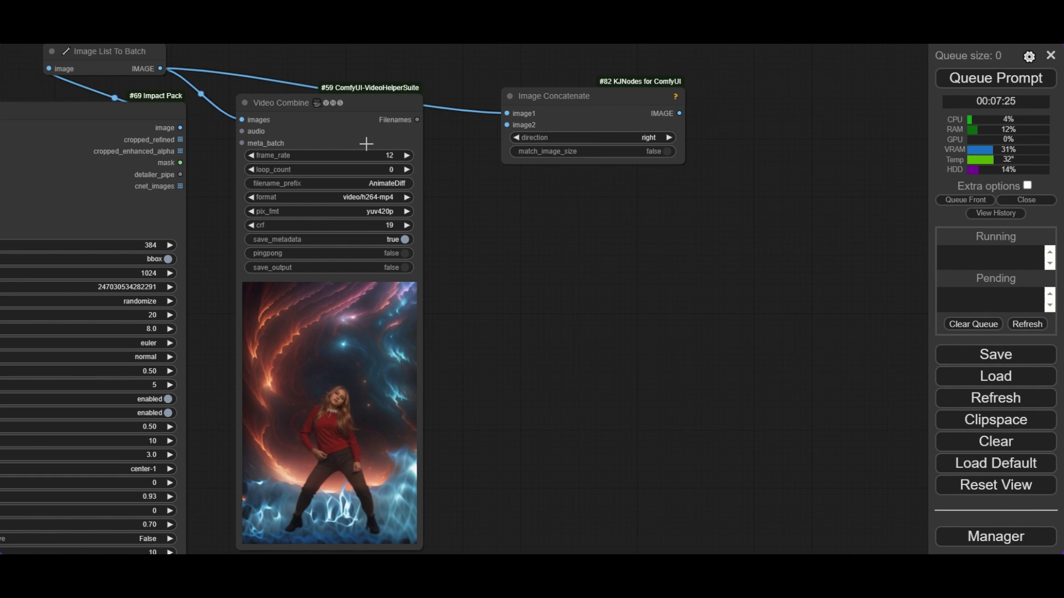
pyautogui.doubleClick(547, 260)
pyautogui.doubleClick(498, 223)
pyautogui.write('get')
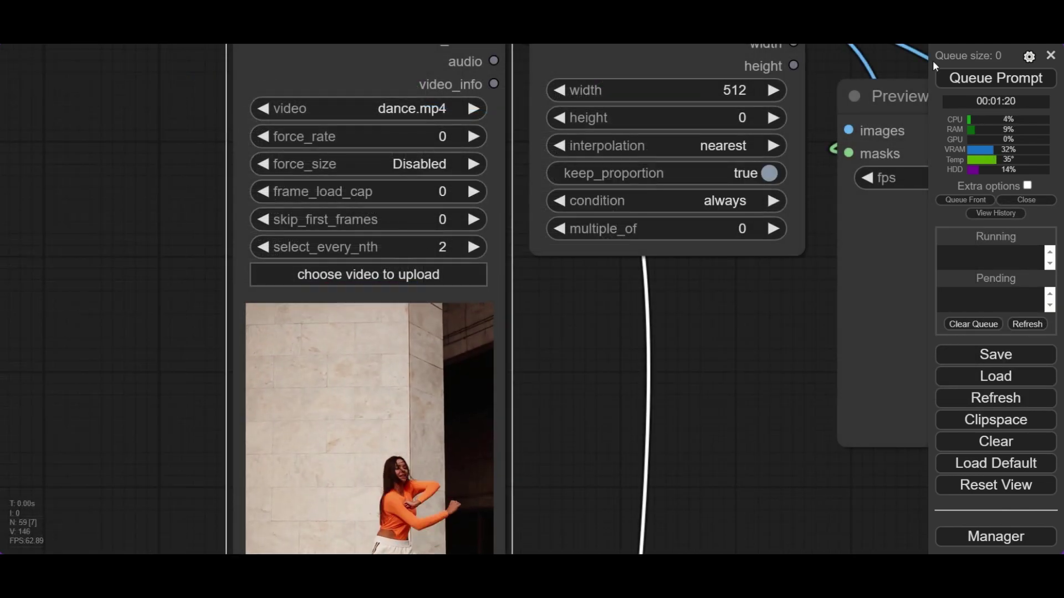
# - Queue the prompt with the dance.mp4 loader's frame_load_cap at 0 and inspect the side-by-side comparison of the generated and original video
pyautogui.click(975, 80)
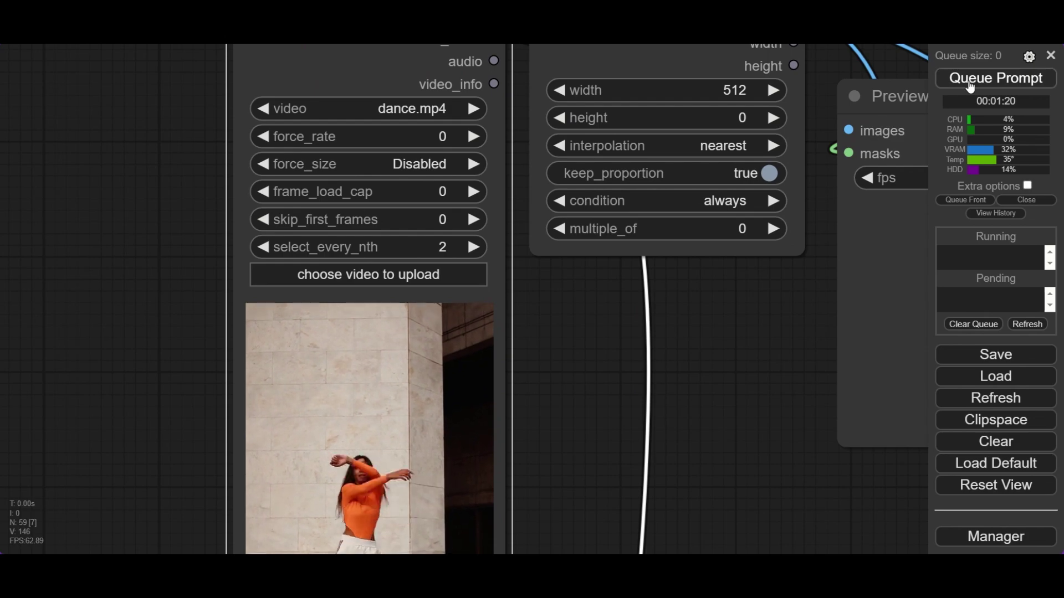
pyautogui.scroll(-5, 742, 266)
pyautogui.moveTo(740, 285); pyautogui.dragTo(311, 198)
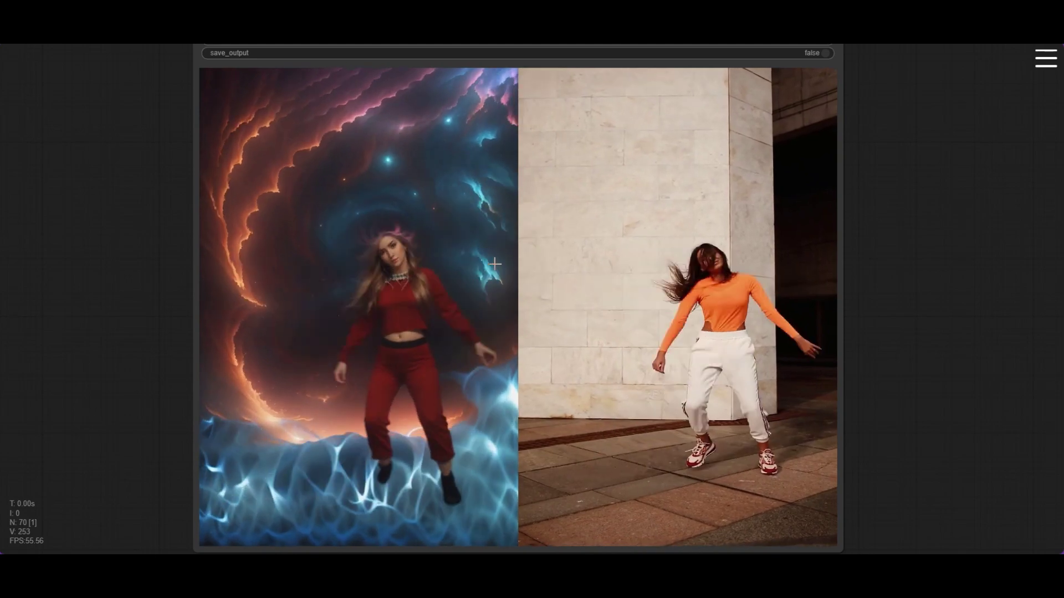
pyautogui.scroll(6, 495, 264)
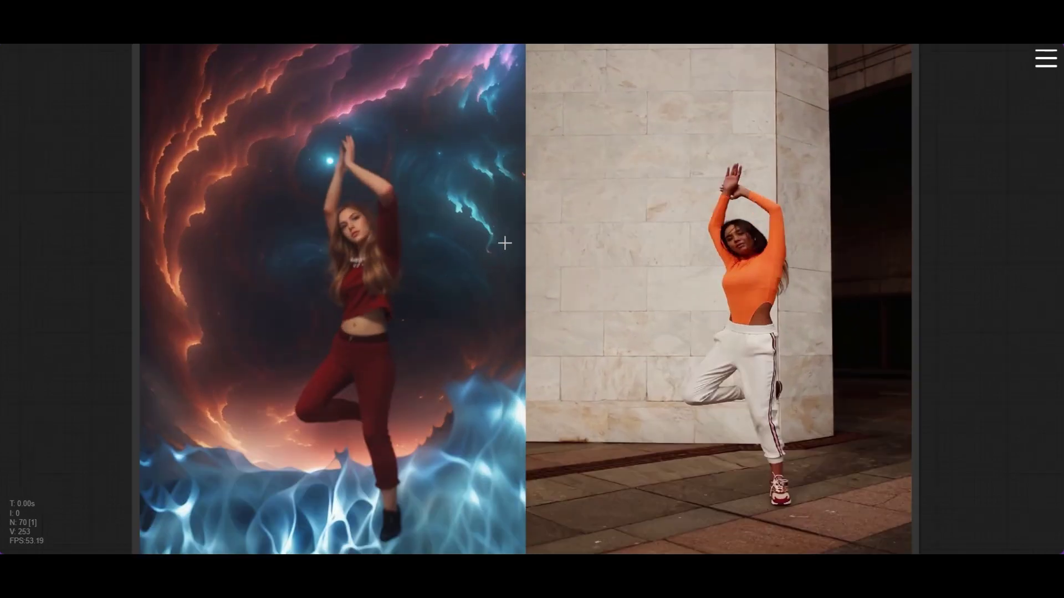